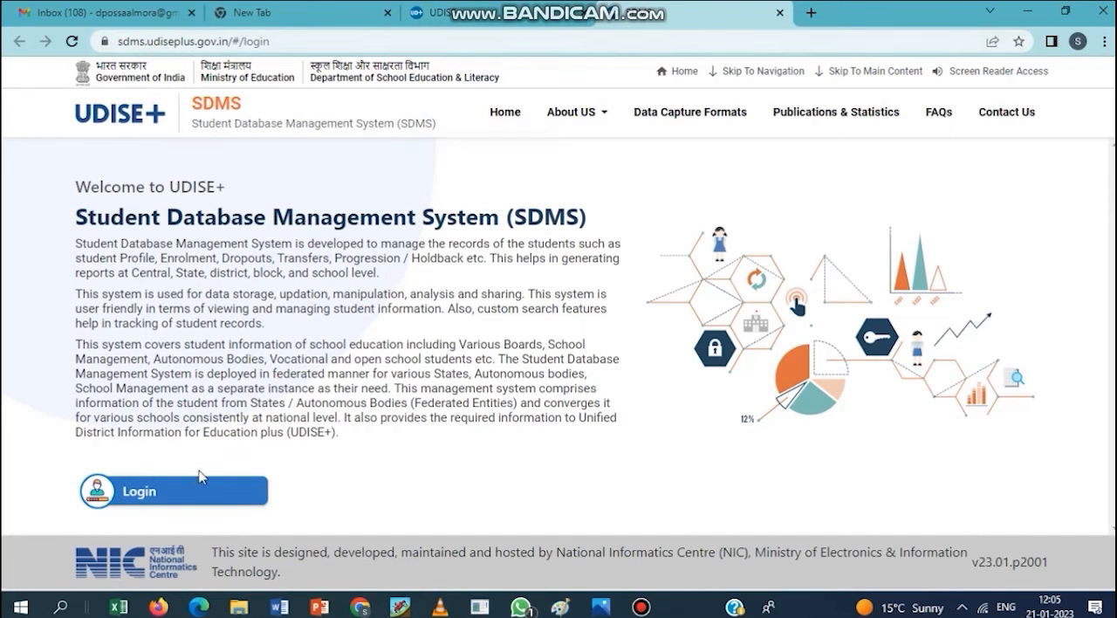
# - Log in to the SDMS portal with the saved credentials, entering the displayed CAPTCHA code
pyautogui.click(158, 499)
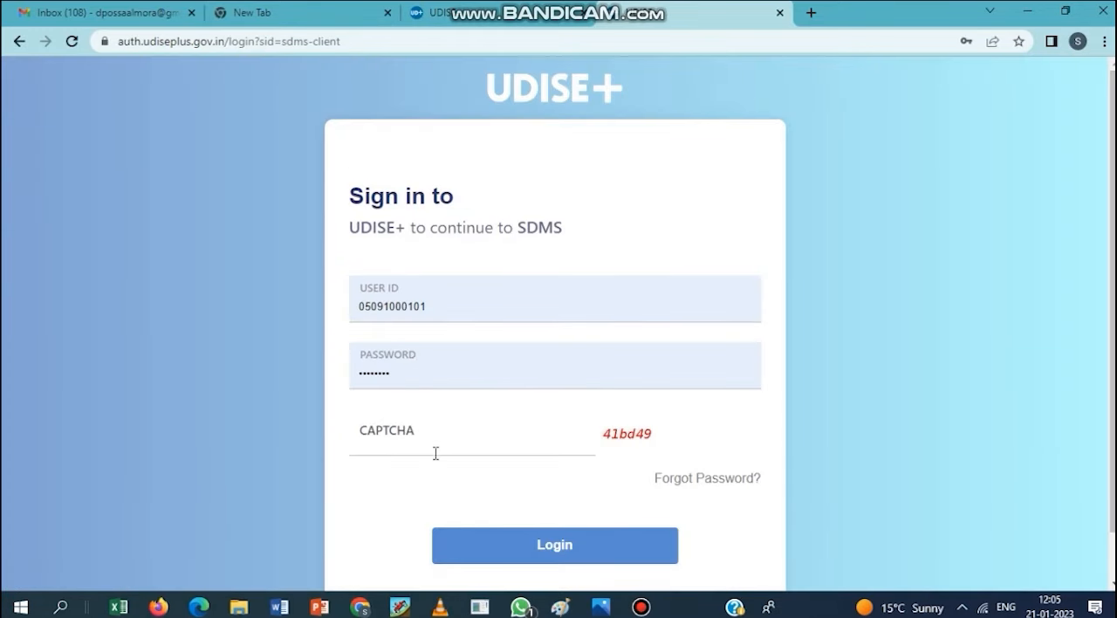
pyautogui.click(442, 438)
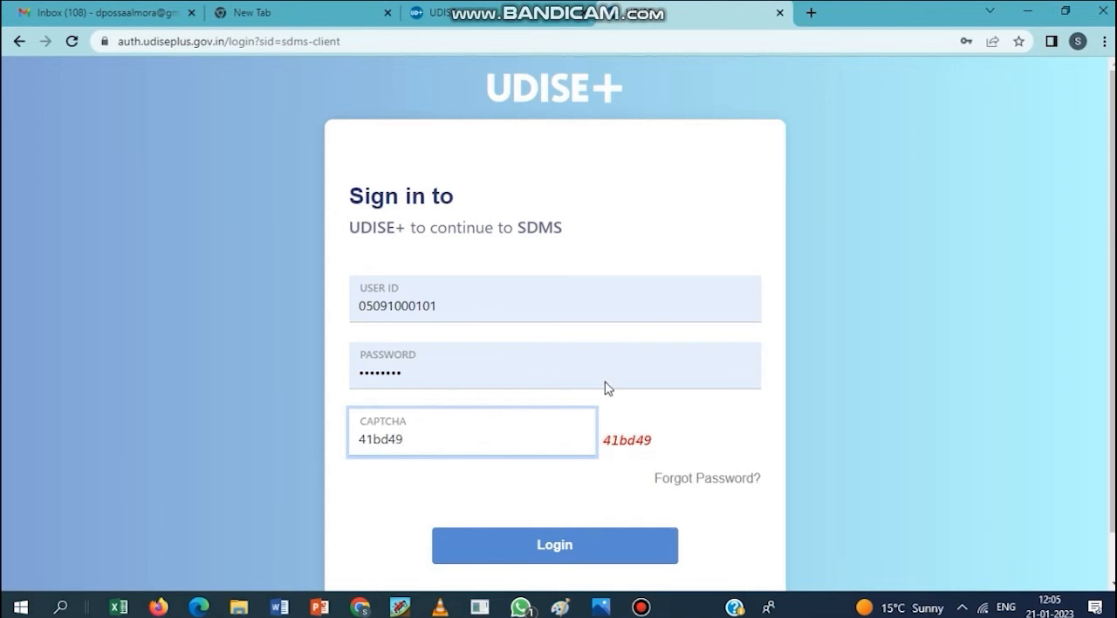
pyautogui.press('Return')
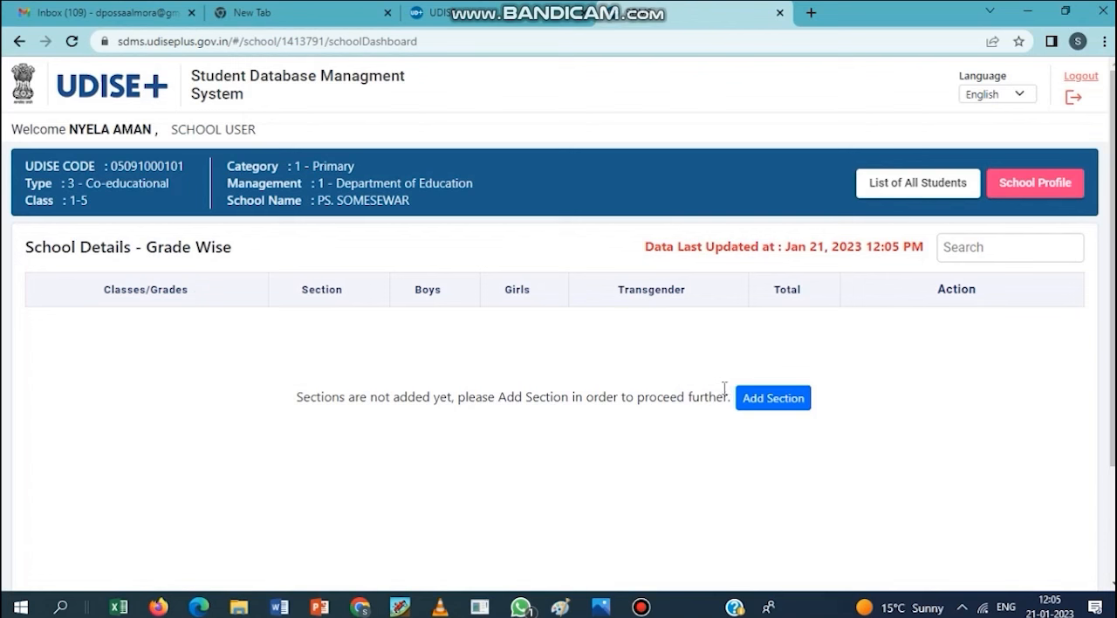
# - Open section management for the school and add a section for Class I with medium of instruction 4-Hindi
pyautogui.click(769, 400)
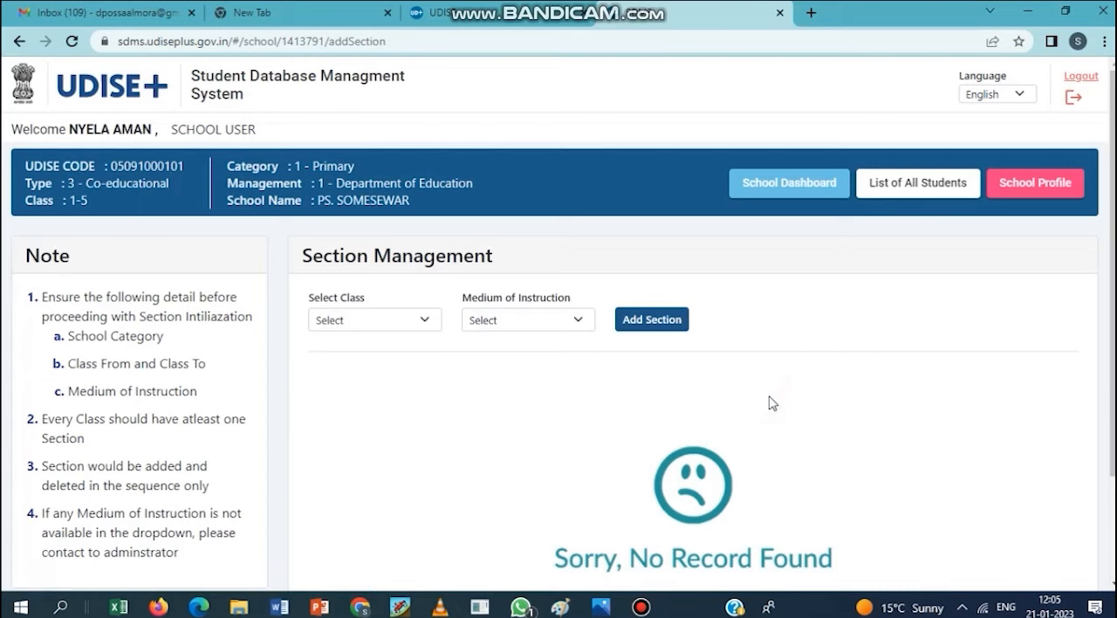
pyautogui.scroll(-1, 310, 419)
pyautogui.click(374, 238)
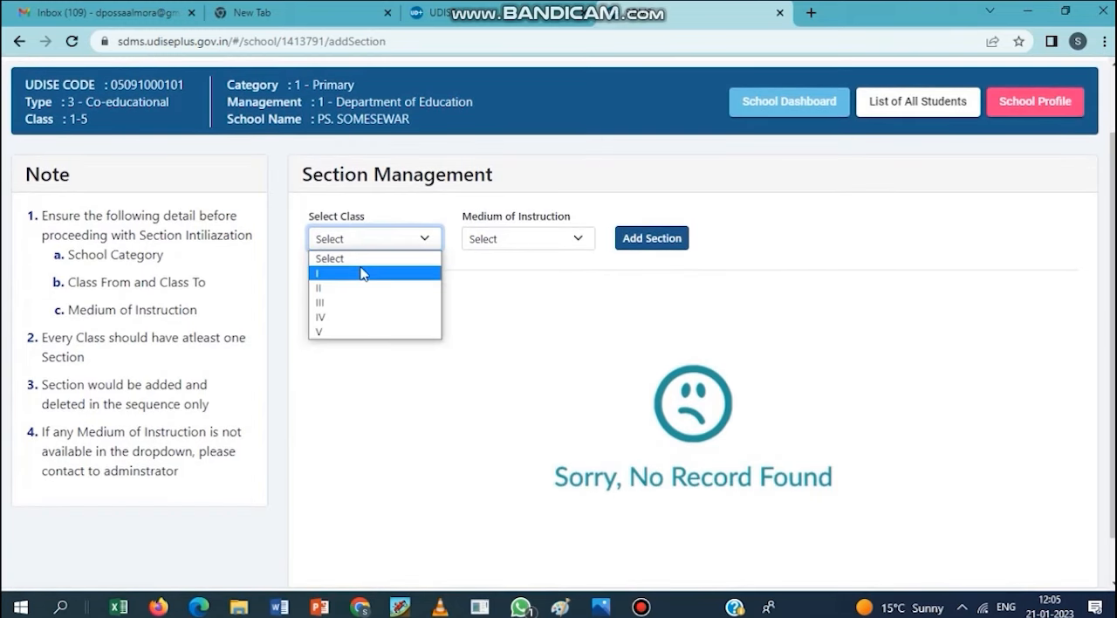
pyautogui.click(362, 273)
pyautogui.click(369, 240)
pyautogui.click(355, 275)
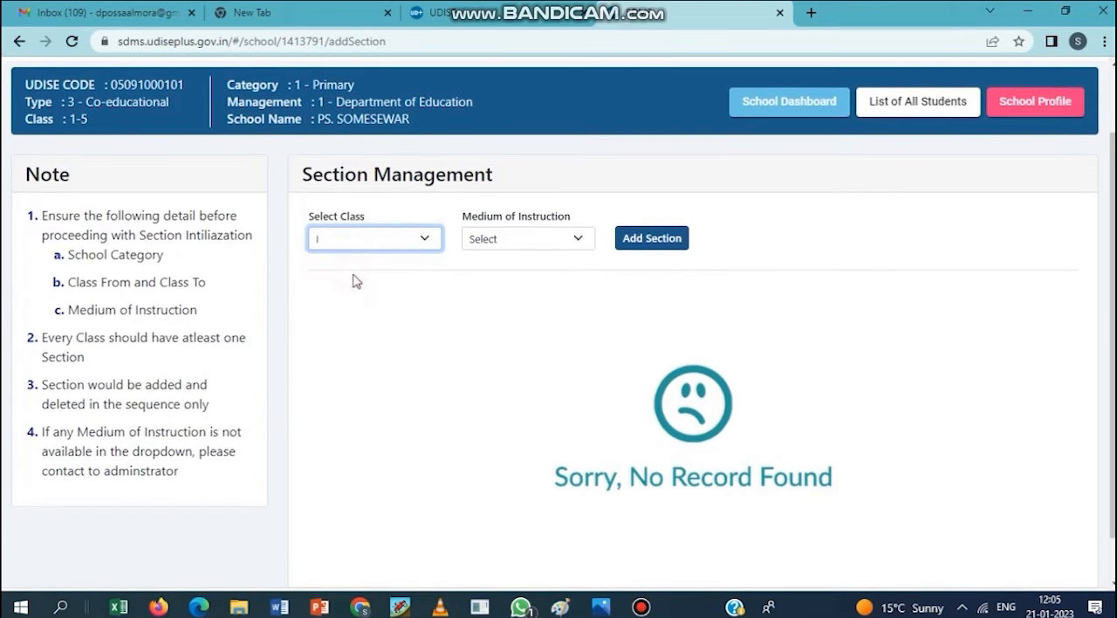
pyautogui.click(561, 249)
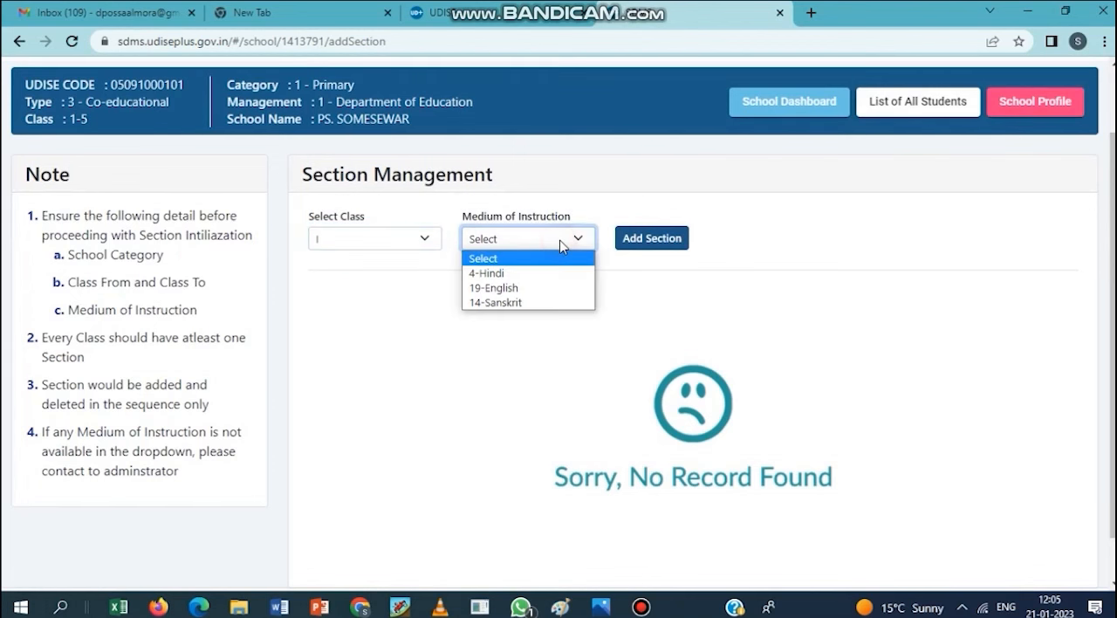
pyautogui.click(518, 274)
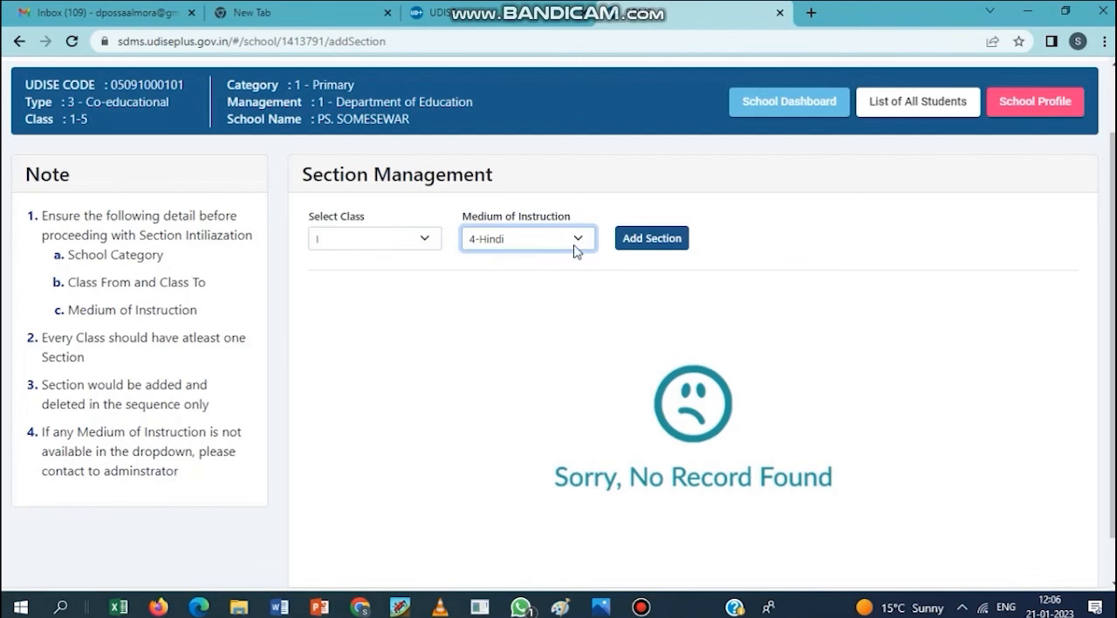
pyautogui.click(659, 243)
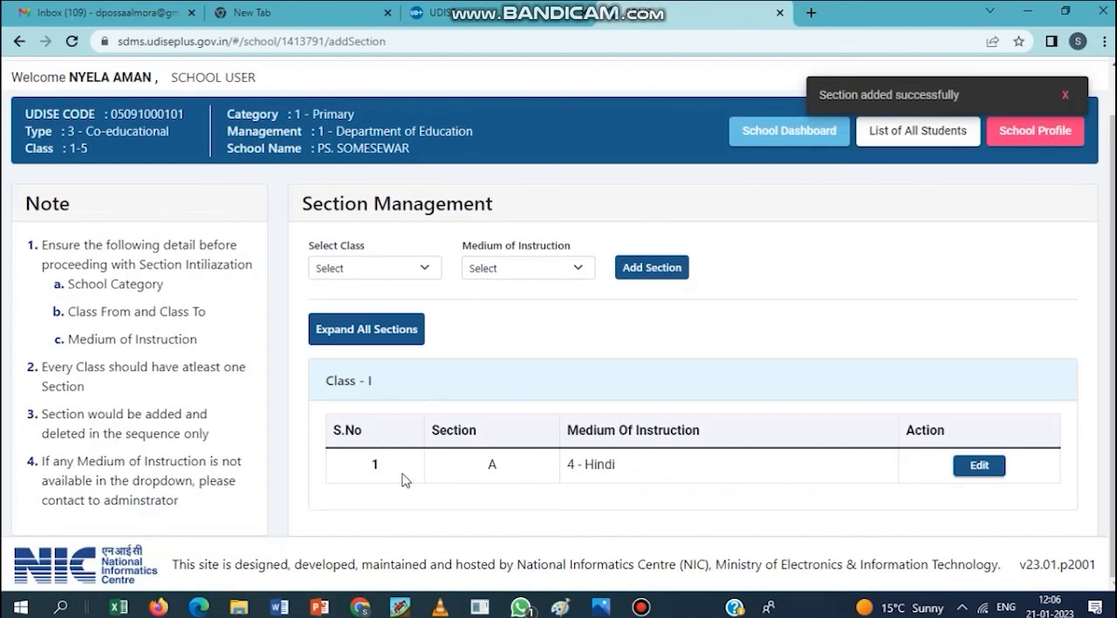
# - Add a section for Class II with 4-Hindi as the medium of instruction
pyautogui.click(404, 267)
pyautogui.click(348, 302)
pyautogui.click(517, 267)
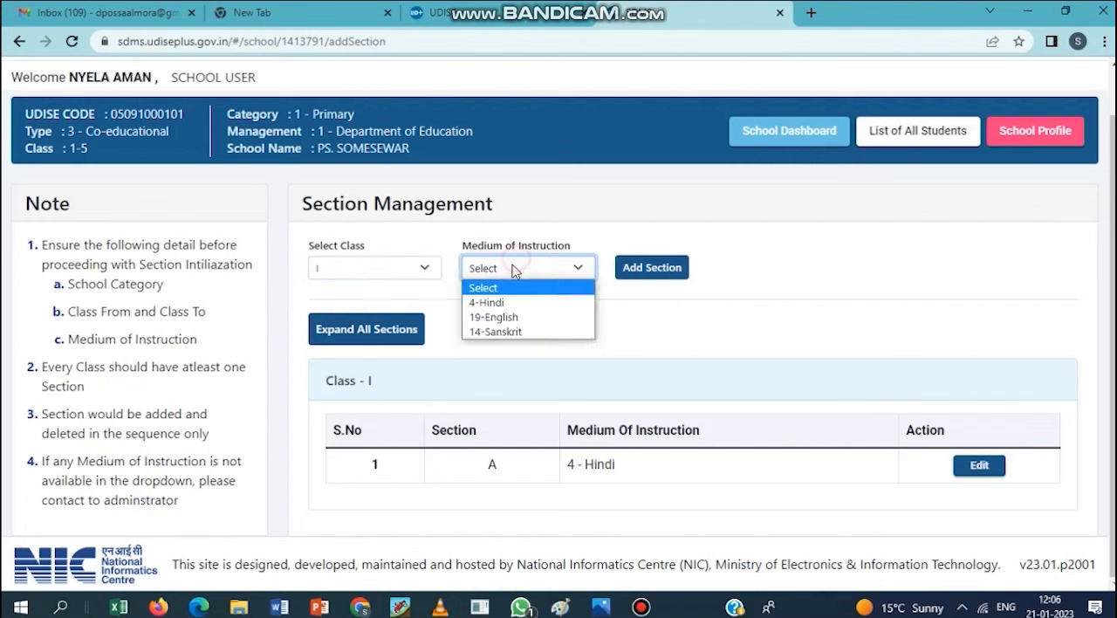
pyautogui.click(496, 304)
pyautogui.click(370, 267)
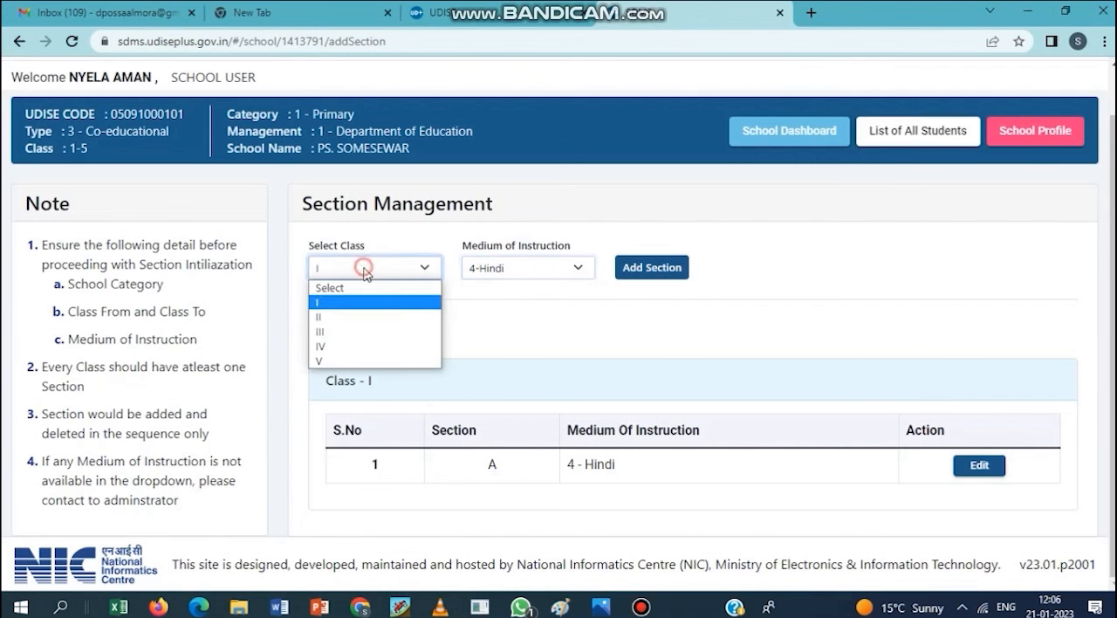
pyautogui.click(348, 317)
pyautogui.click(651, 268)
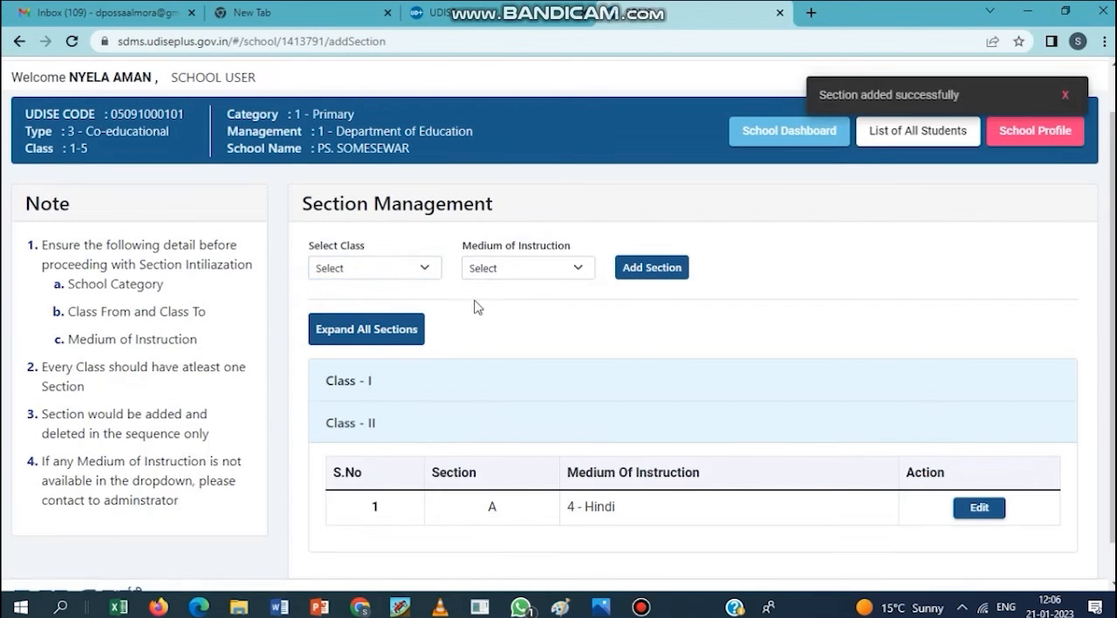
# - Add a section for Class III with 4-Hindi as the medium of instruction
pyautogui.scroll(-1, 644, 365)
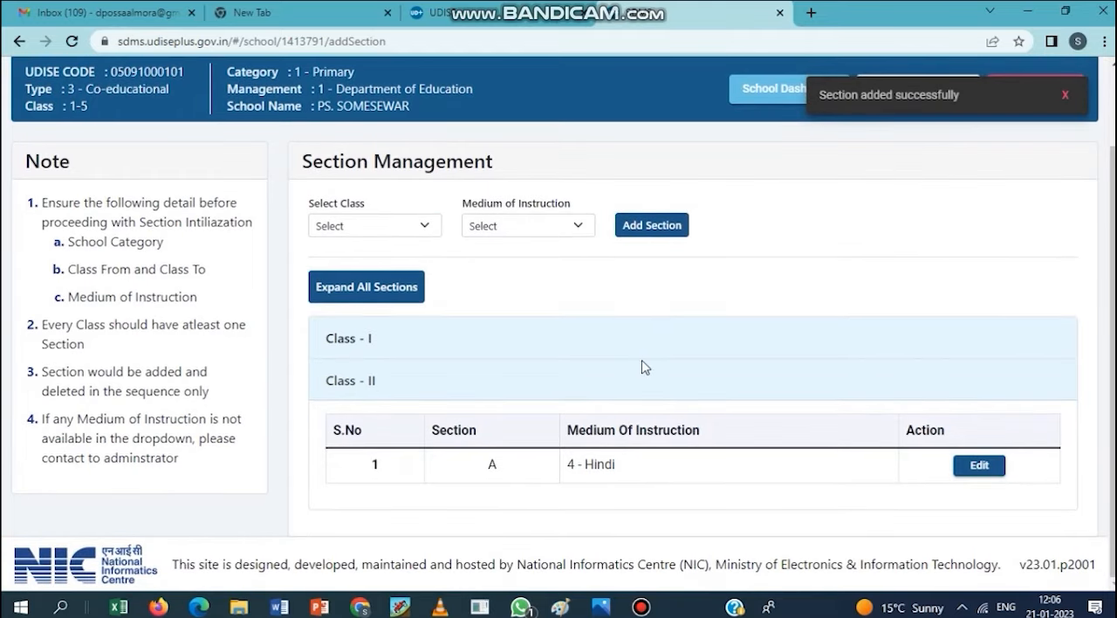
pyautogui.click(377, 225)
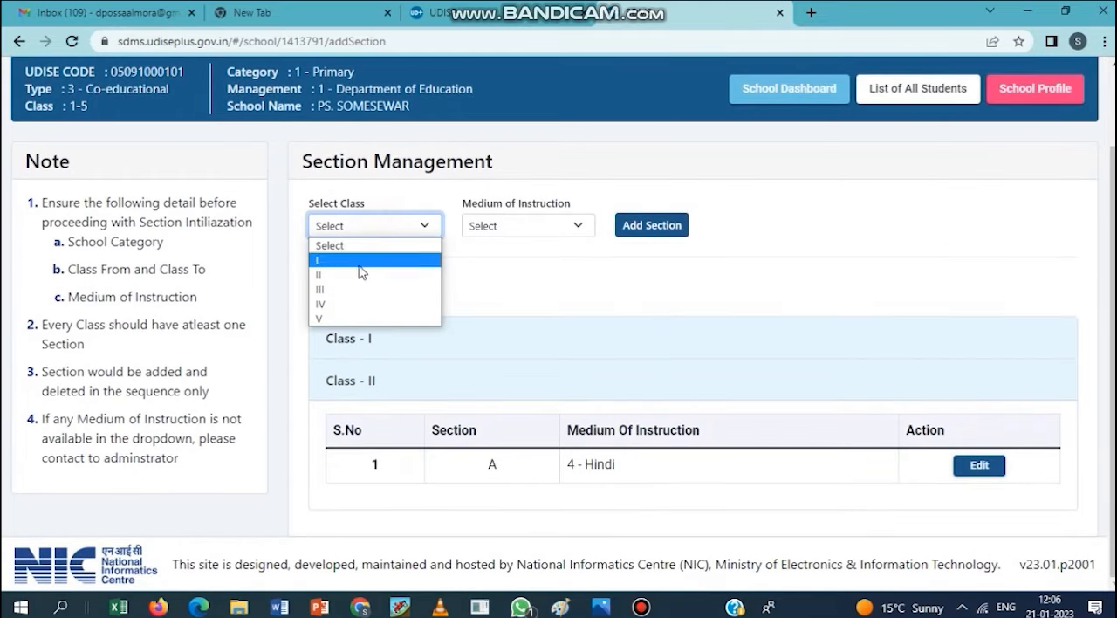
pyautogui.click(362, 289)
pyautogui.click(524, 226)
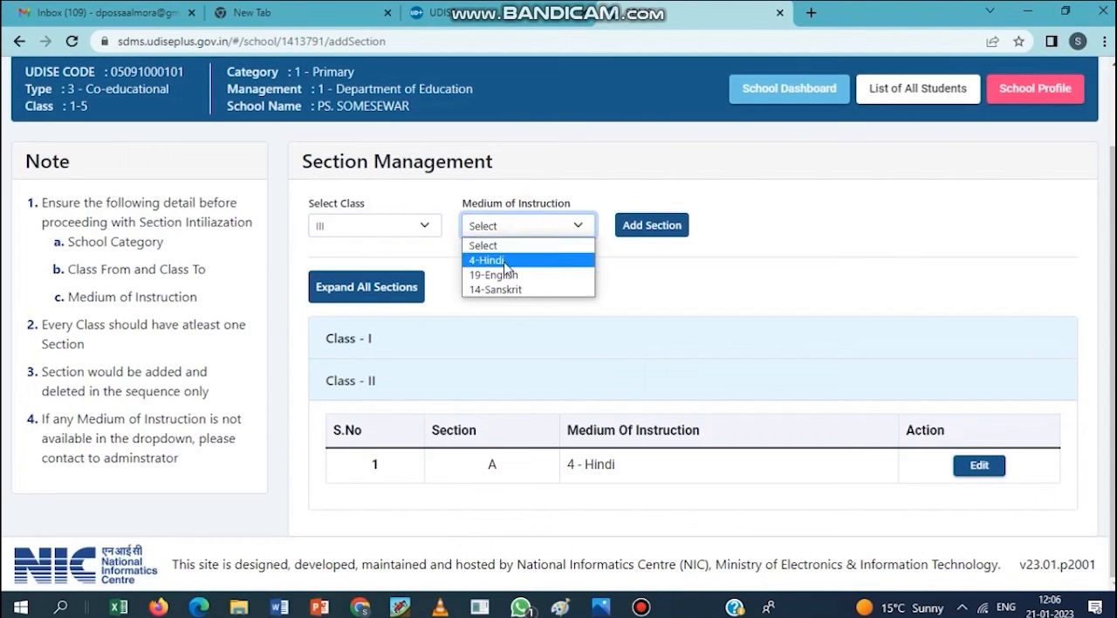
pyautogui.click(506, 260)
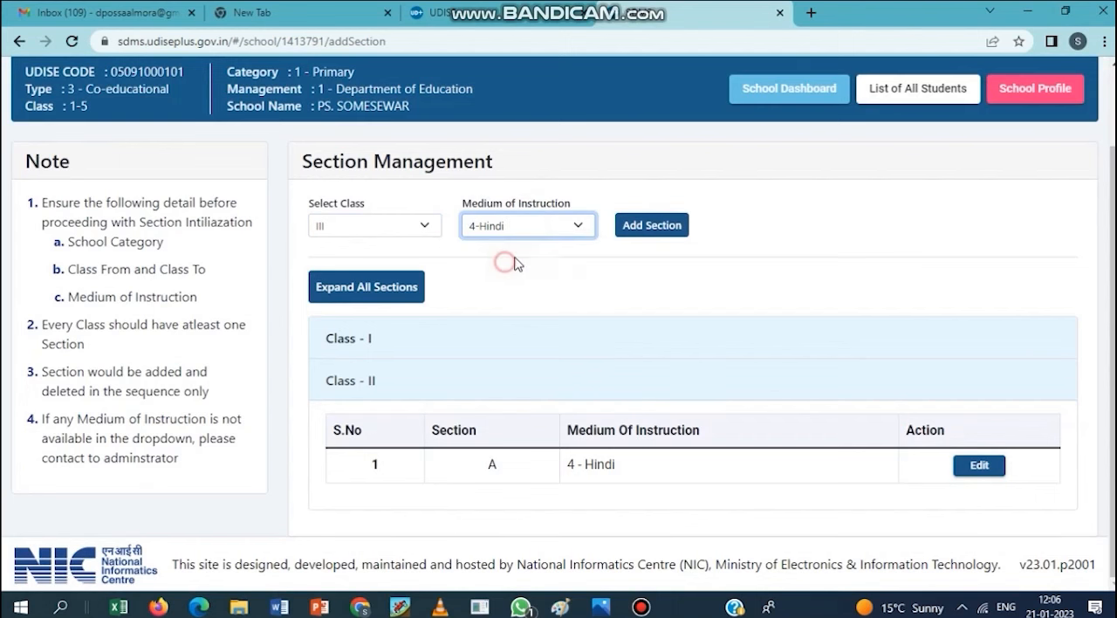
pyautogui.click(638, 230)
# - Add a section for Class IV with 4-Hindi as the medium of instruction
pyautogui.click(366, 229)
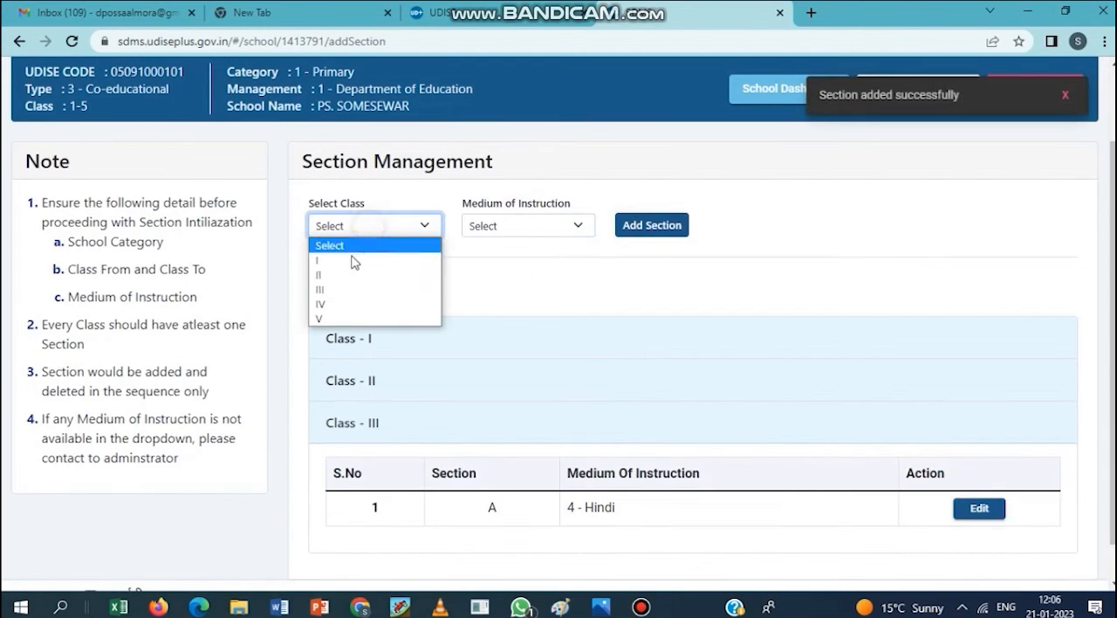
pyautogui.click(331, 308)
pyautogui.click(533, 226)
pyautogui.click(507, 260)
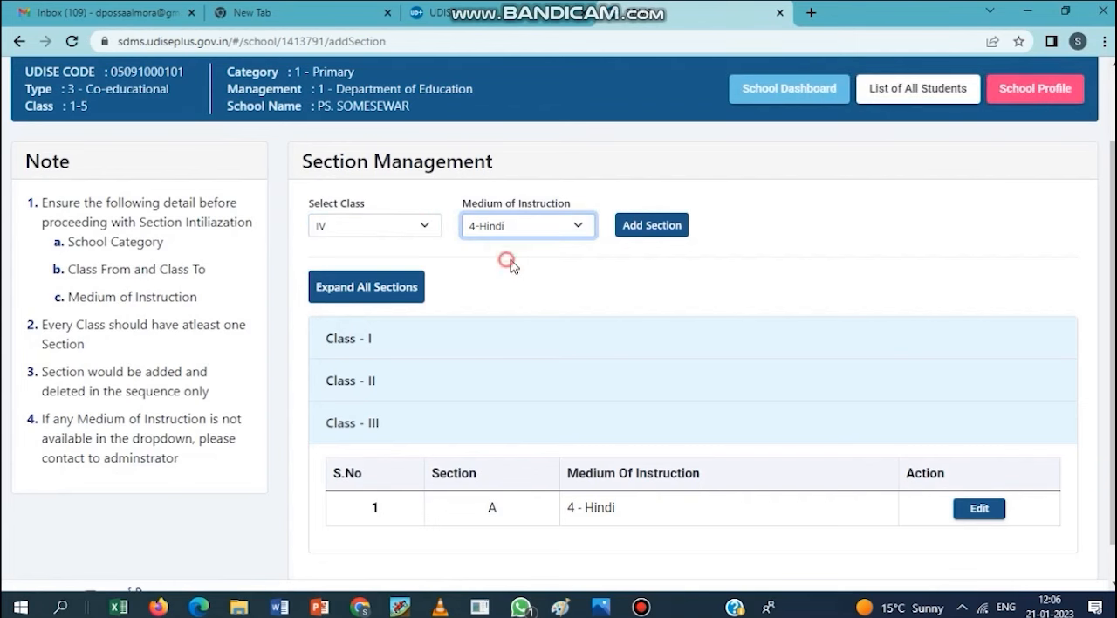
pyautogui.click(648, 225)
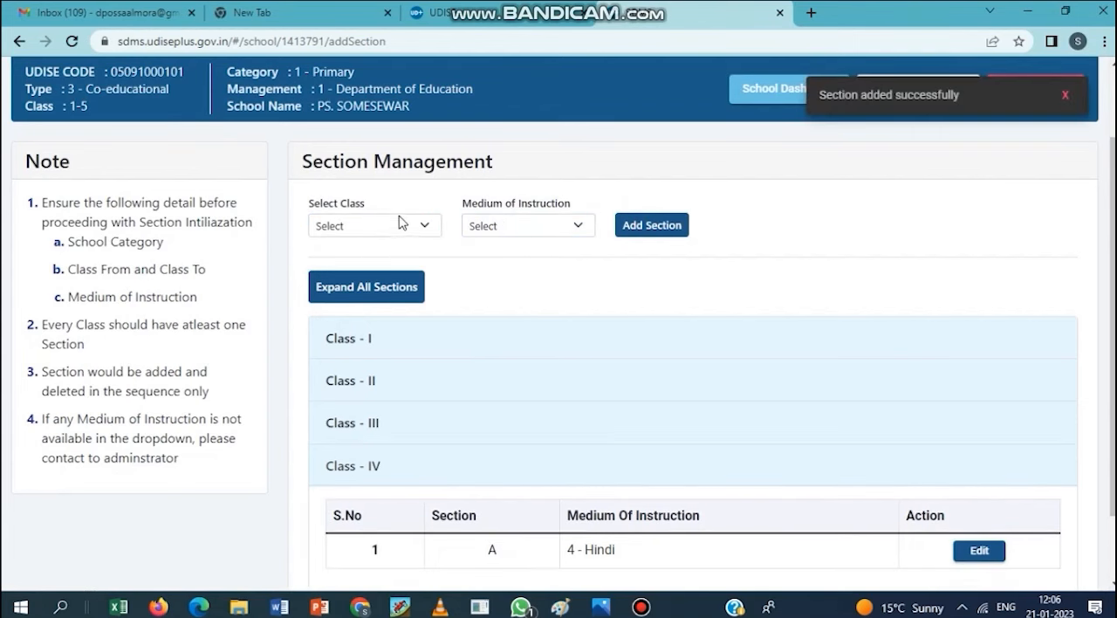
# - Add a section for Class V with 4-Hindi as the medium of instruction
pyautogui.click(400, 223)
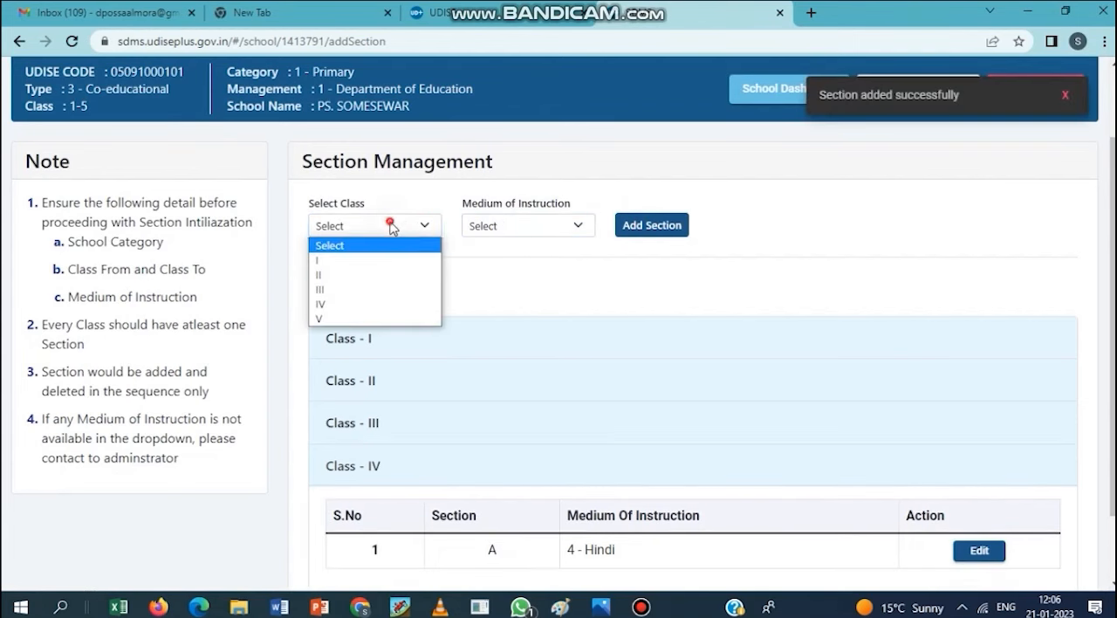
pyautogui.click(348, 319)
pyautogui.click(530, 225)
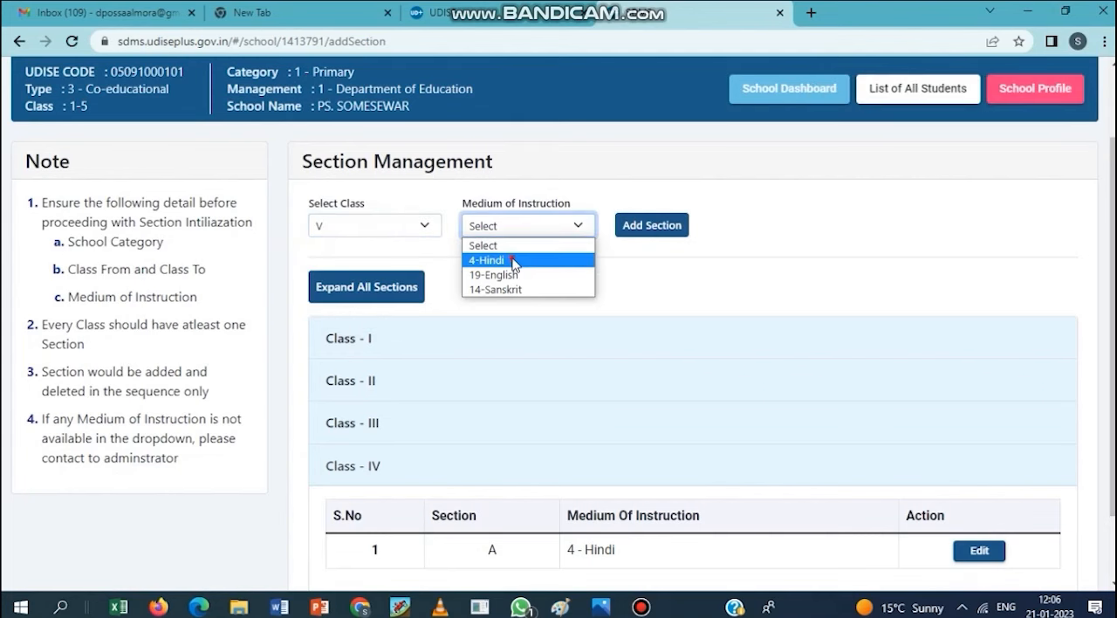
pyautogui.click(513, 261)
pyautogui.click(650, 227)
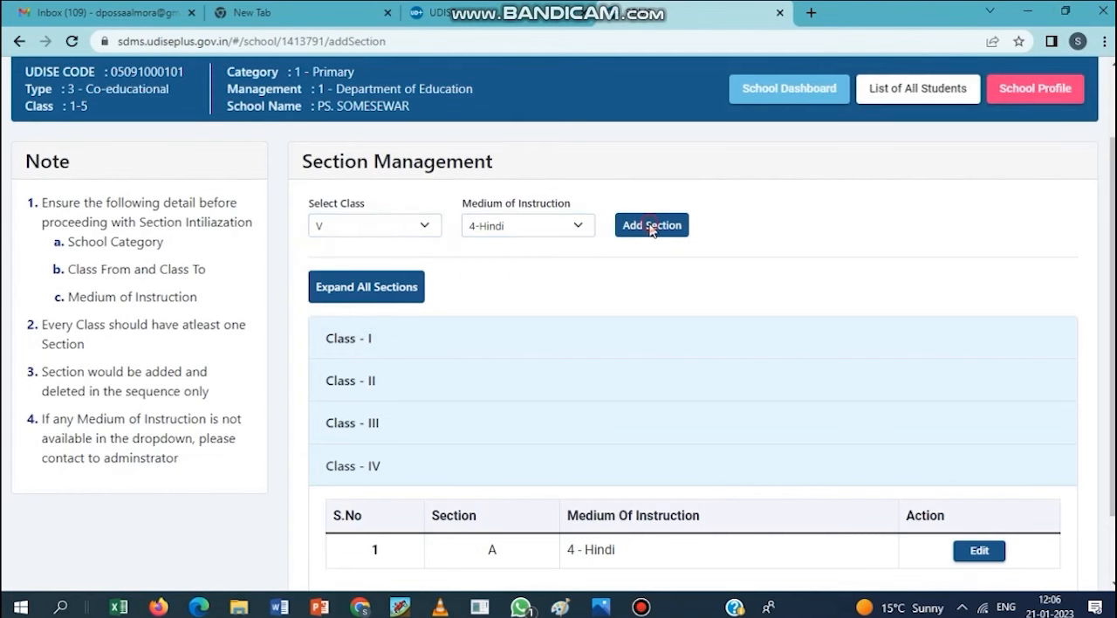
# - Check the section and medium of instruction of each class from I to V, one after another
pyautogui.scroll(-1, 381, 224)
pyautogui.click(378, 239)
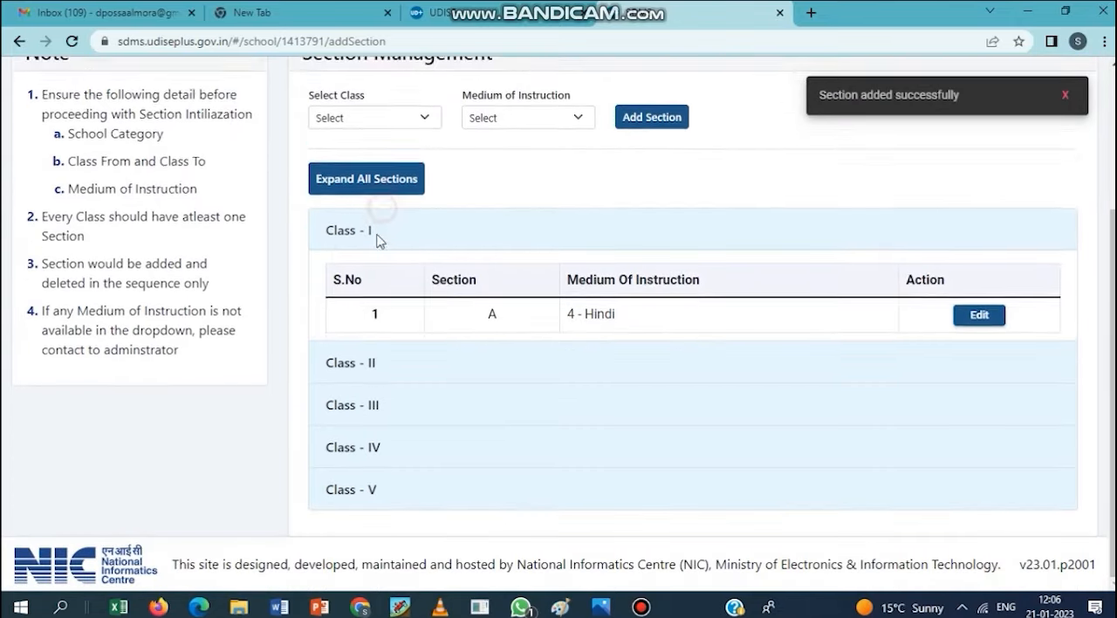
pyautogui.click(378, 360)
pyautogui.click(365, 410)
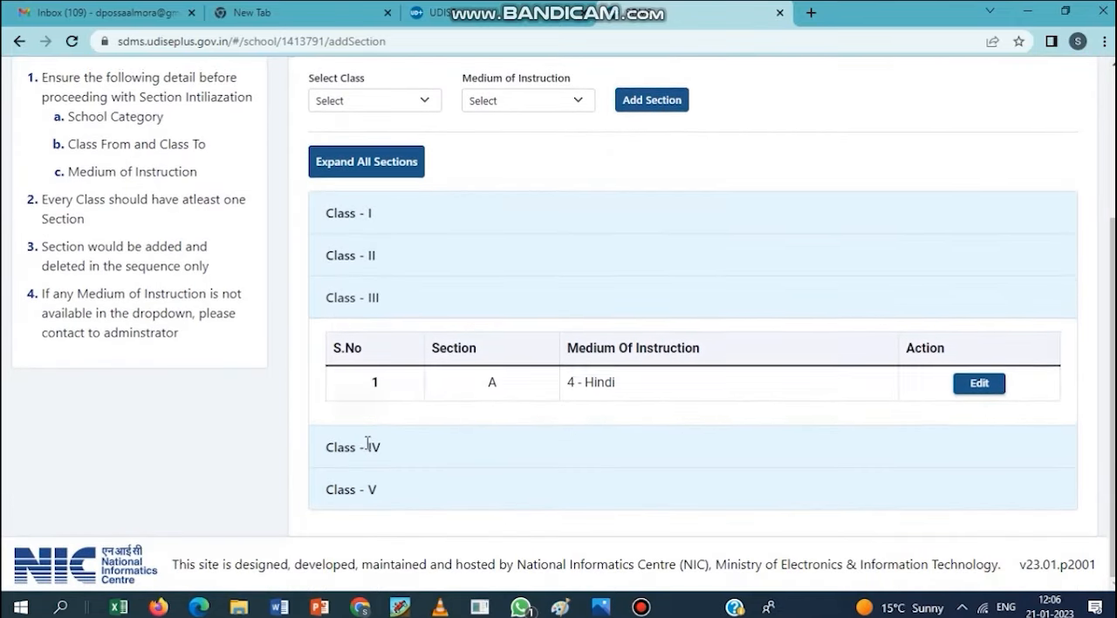
pyautogui.click(367, 445)
pyautogui.click(352, 489)
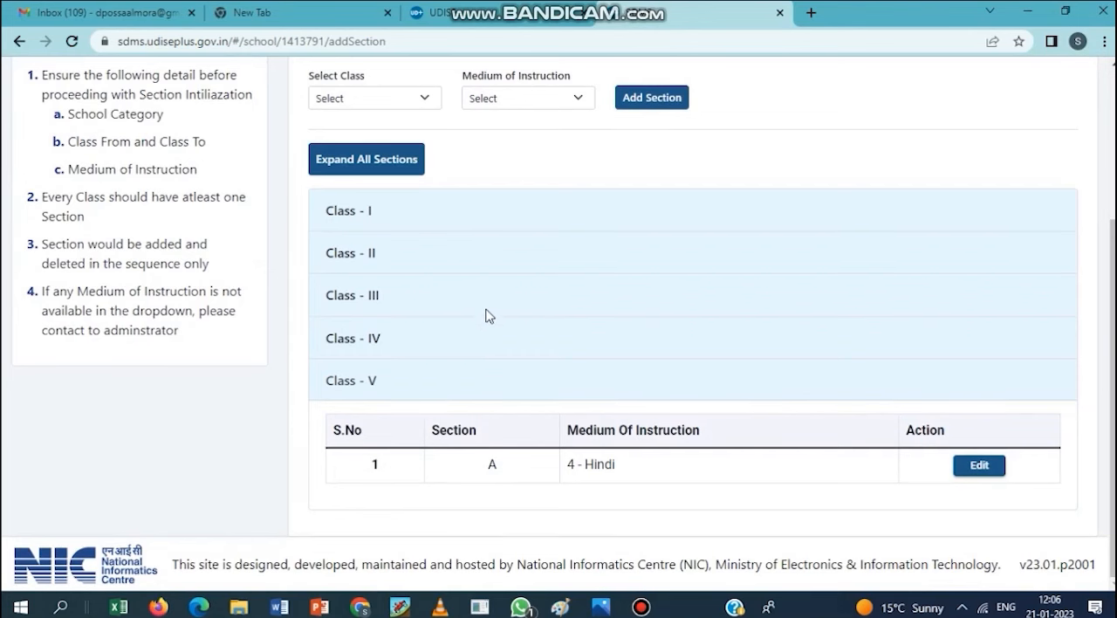
pyautogui.scroll(1, 496, 296)
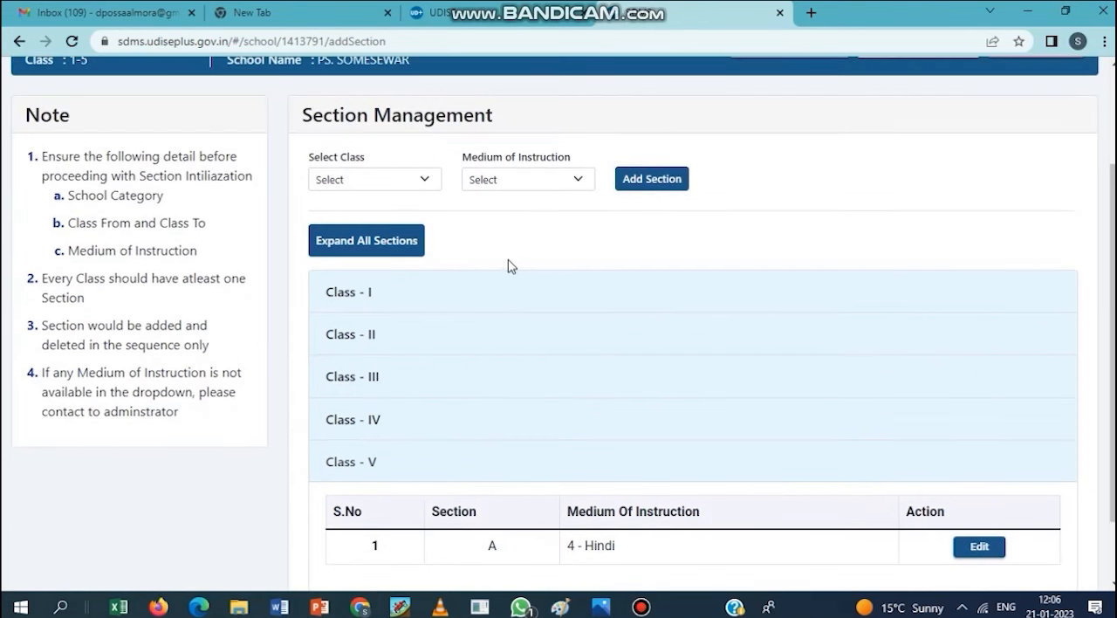
pyautogui.click(414, 179)
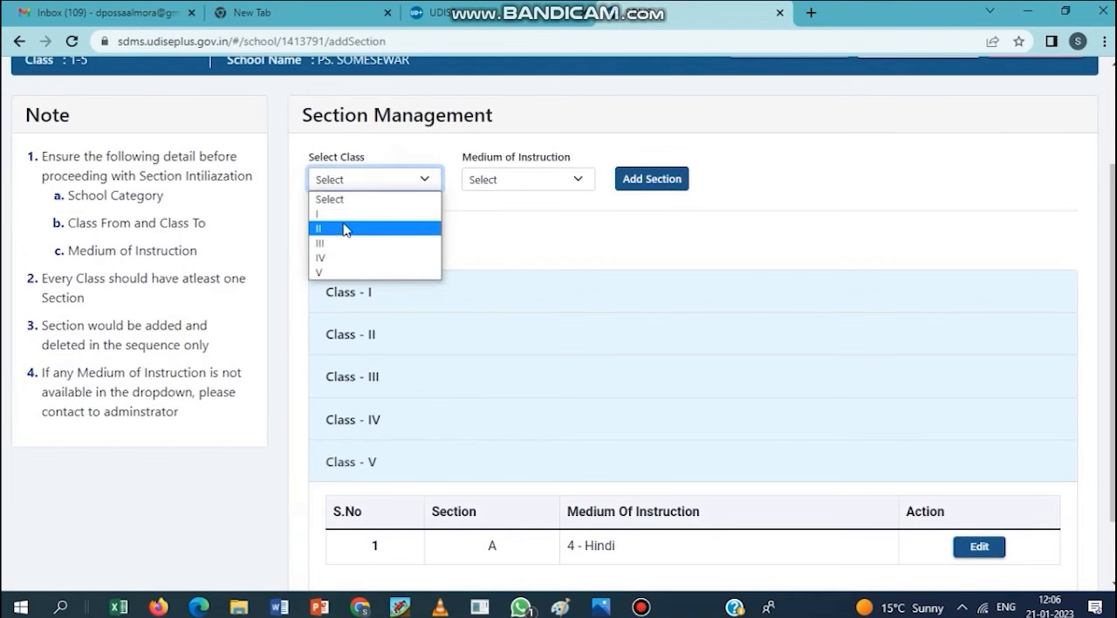
pyautogui.click(359, 214)
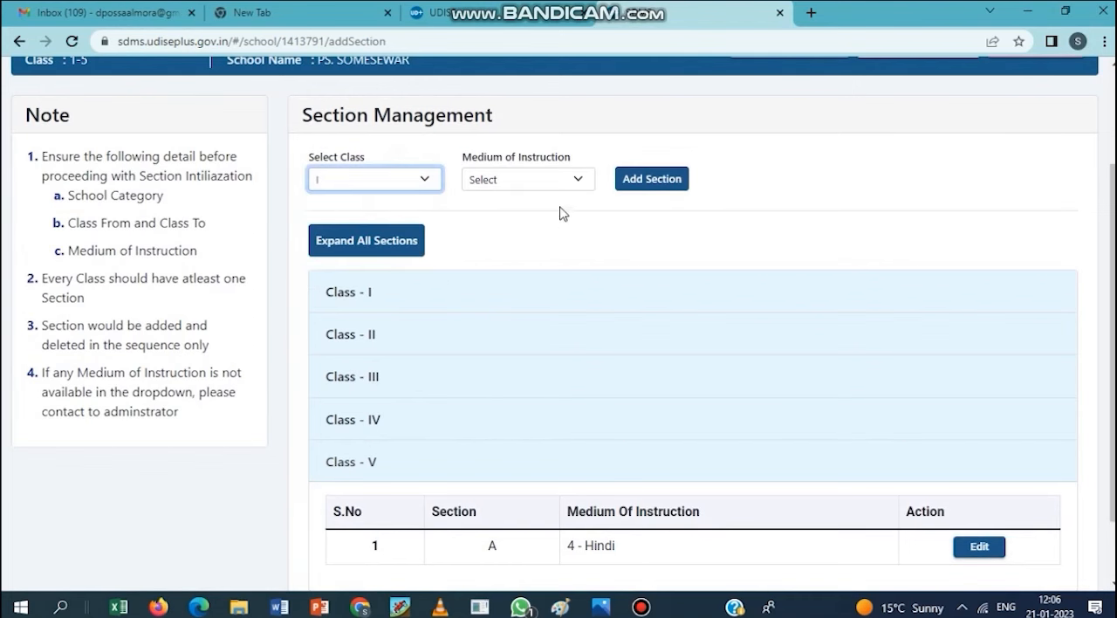
pyautogui.scroll(2, 553, 301)
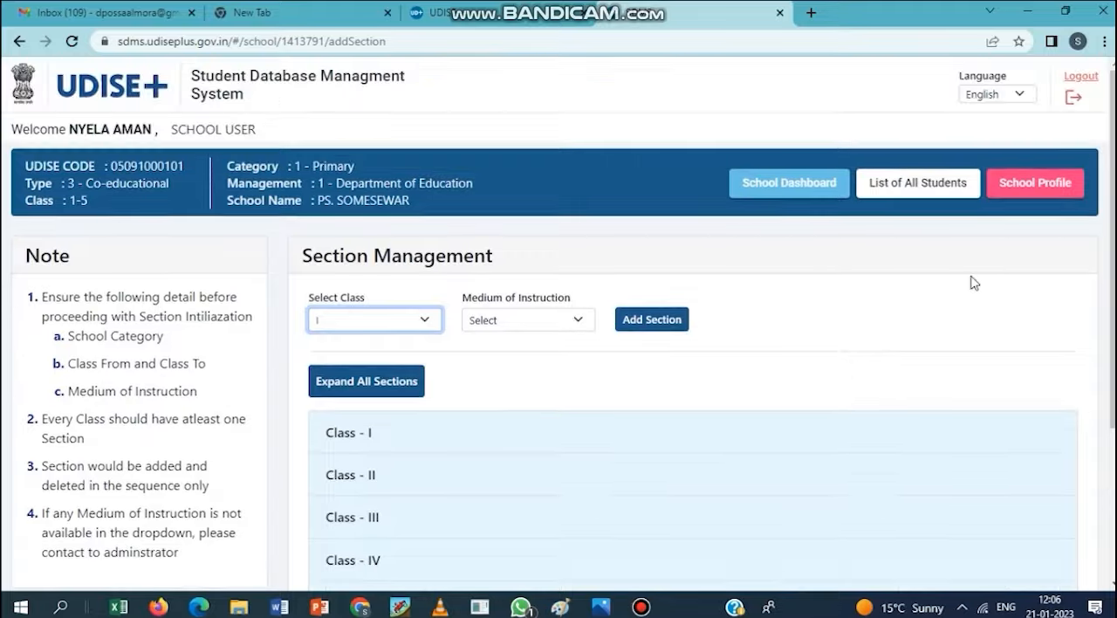
# - Expand all sections and review the section and medium of instruction listed for every class
pyautogui.click(349, 391)
pyautogui.scroll(-3, 534, 364)
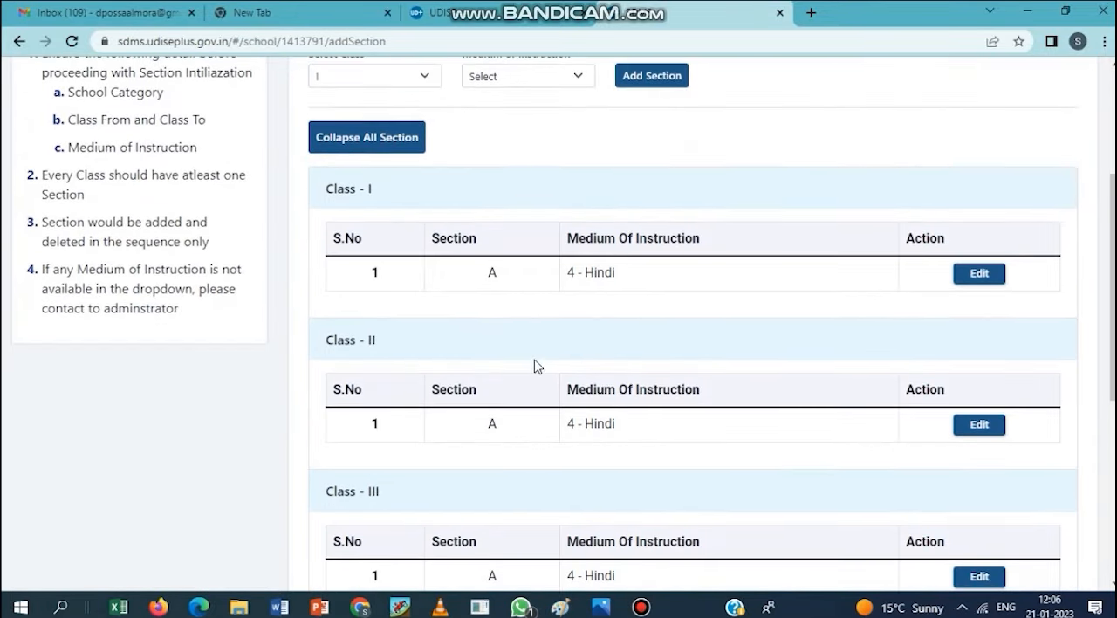
pyautogui.scroll(-1, 512, 307)
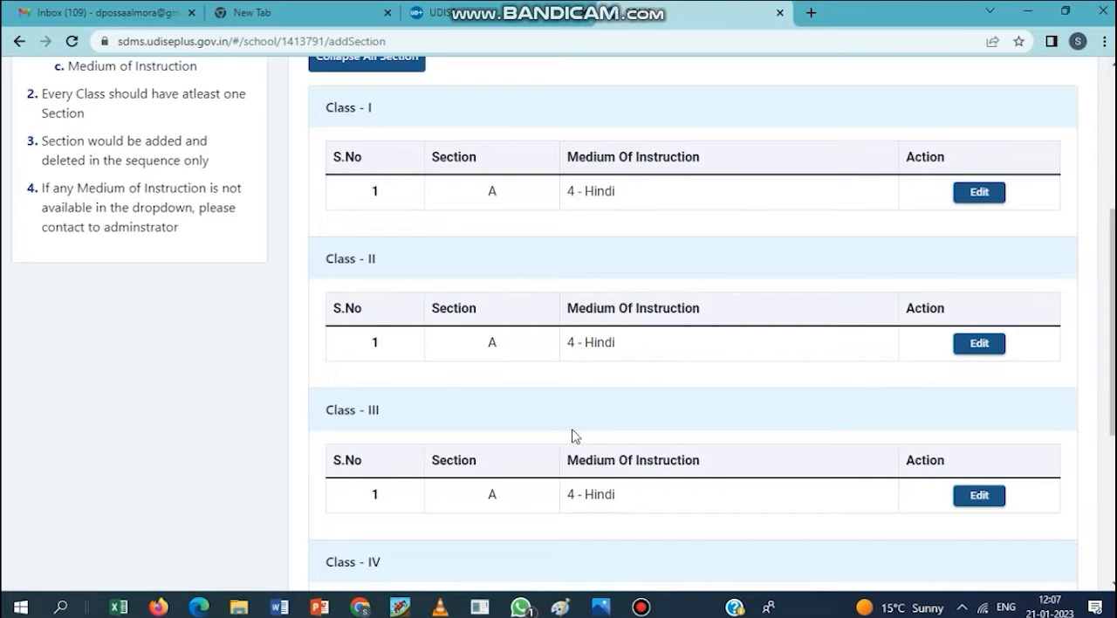
pyautogui.scroll(-4, 593, 445)
pyautogui.scroll(7, 664, 478)
pyautogui.scroll(1, 638, 450)
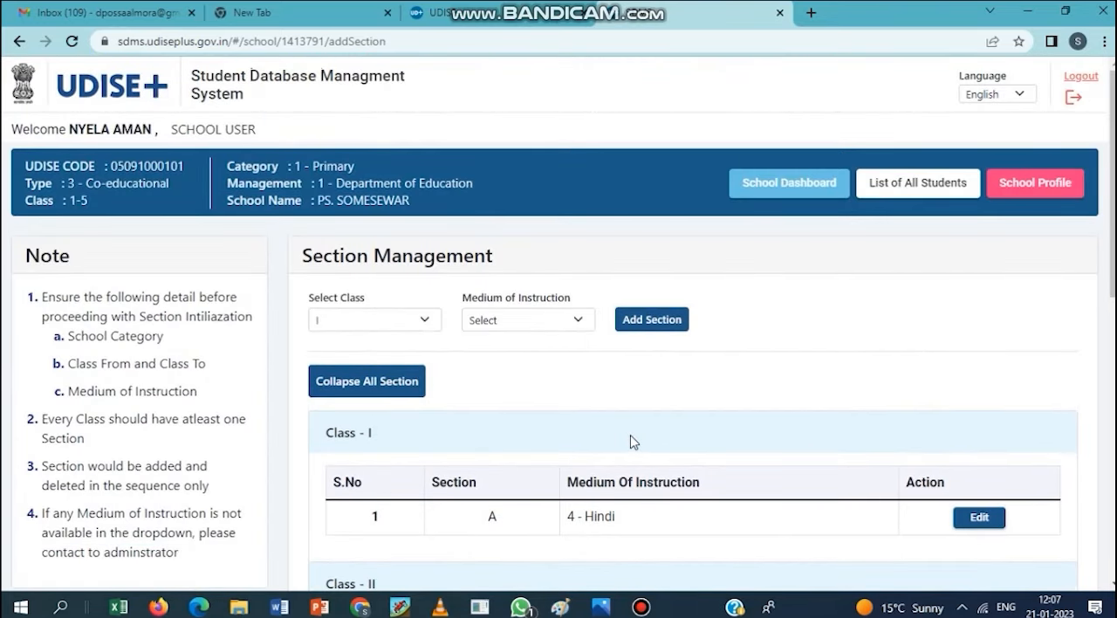
# - Return to the school dashboard and open the new student form for Class V, Section A
pyautogui.click(783, 182)
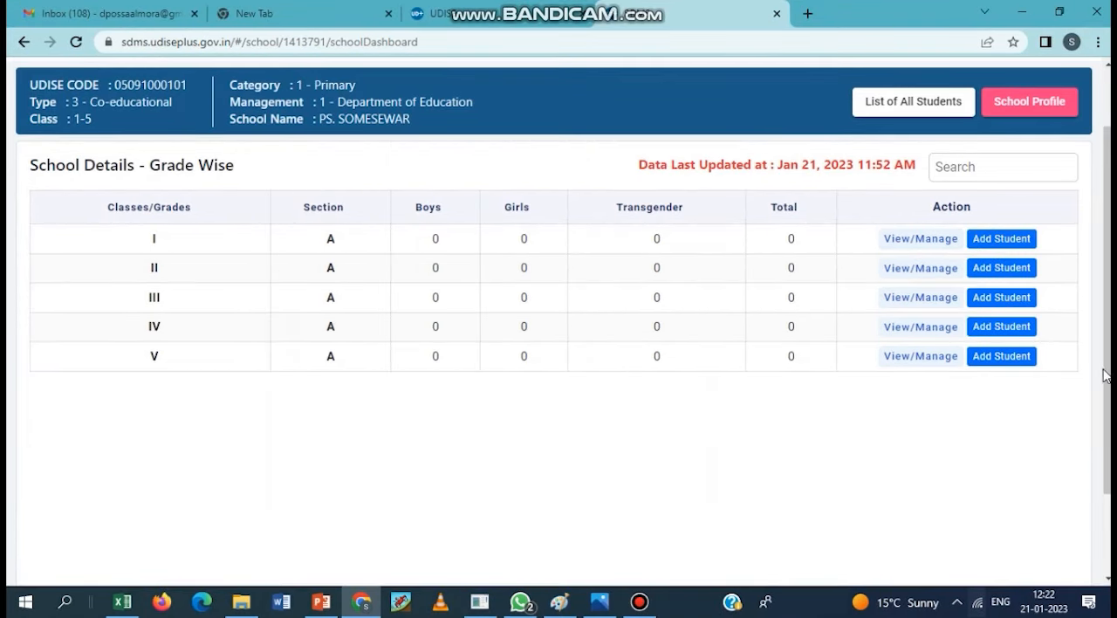
pyautogui.click(1002, 356)
pyautogui.scroll(-1, 345, 389)
pyautogui.scroll(1, 349, 394)
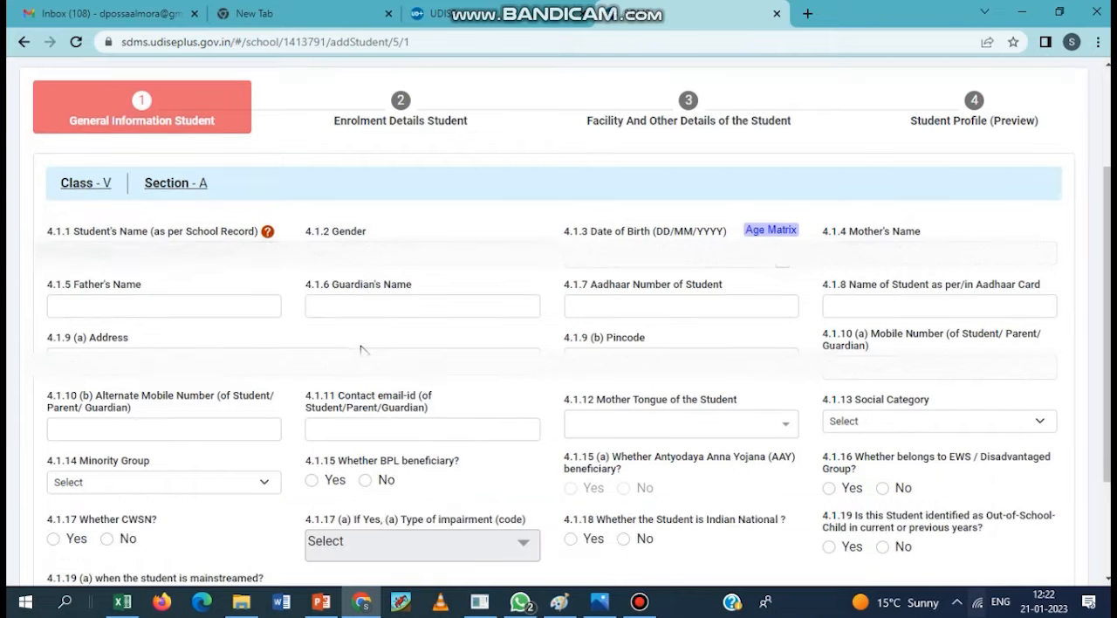
# - Enter the student's name as per the school record and fill in the gender
pyautogui.scroll(-1, 363, 354)
pyautogui.click(164, 253)
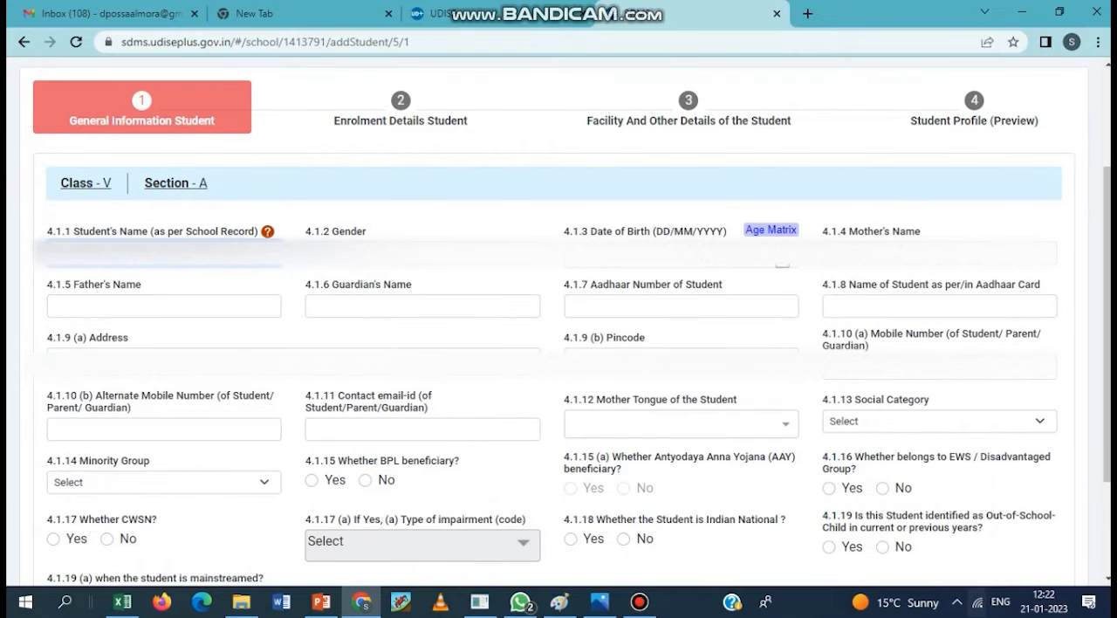
pyautogui.write('A')
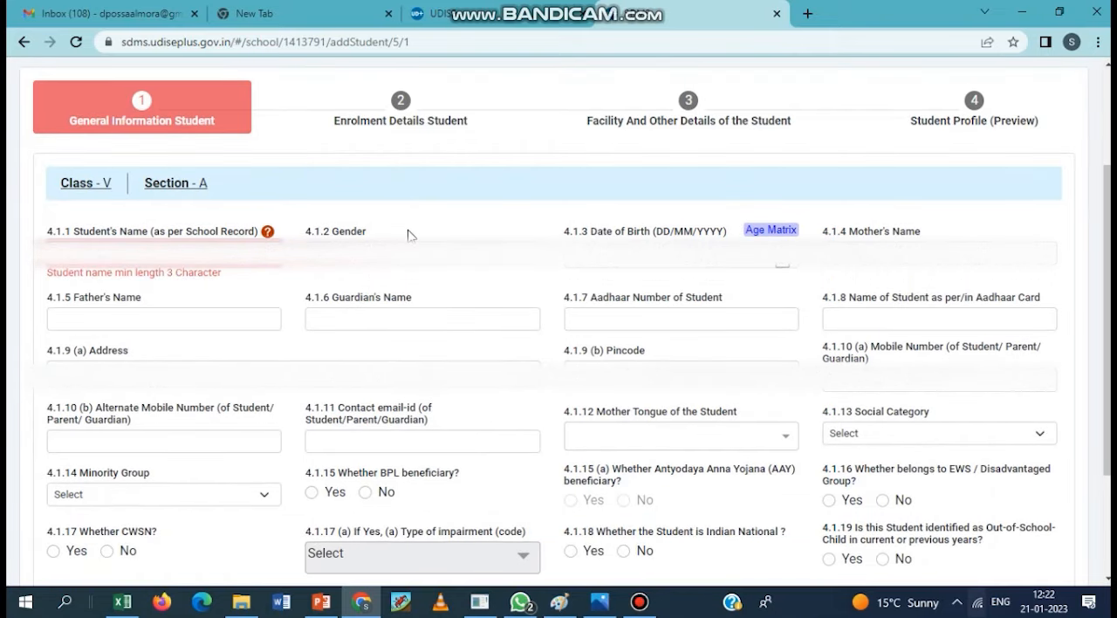
pyautogui.write('m s')
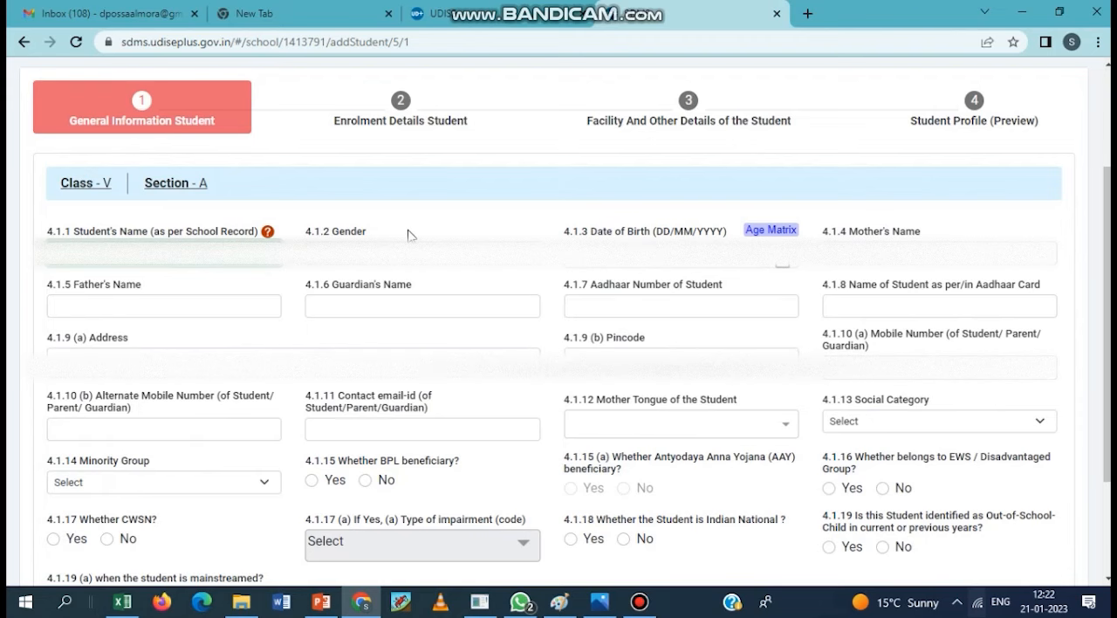
pyautogui.press('Tab')
# - Fill in the student's date of birth and the mother's name
pyautogui.press('Tab')
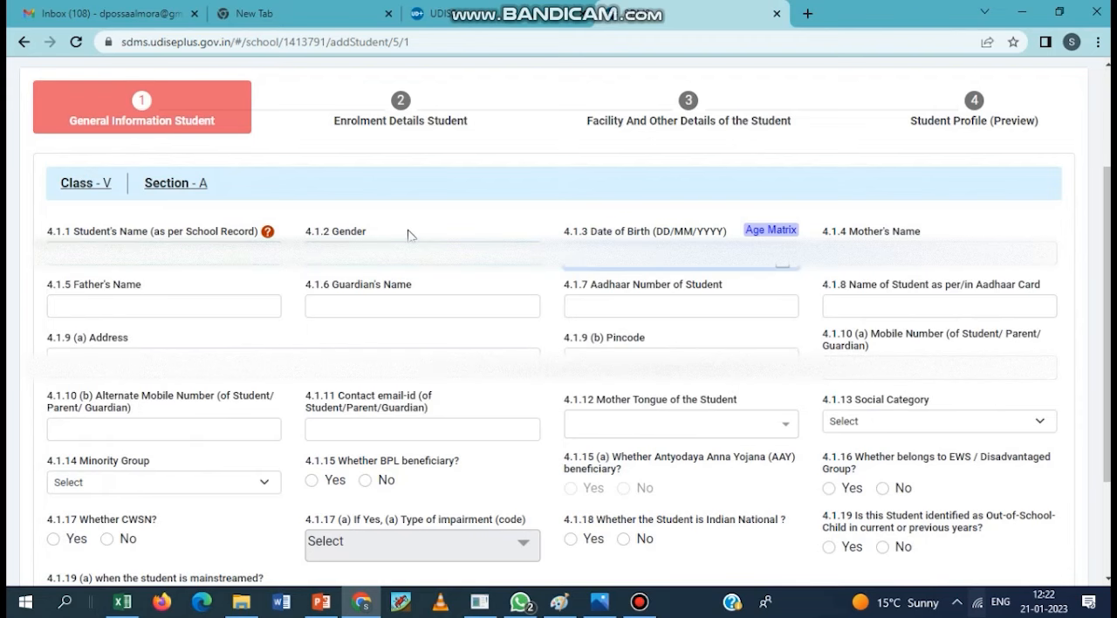
pyautogui.press('Tab')
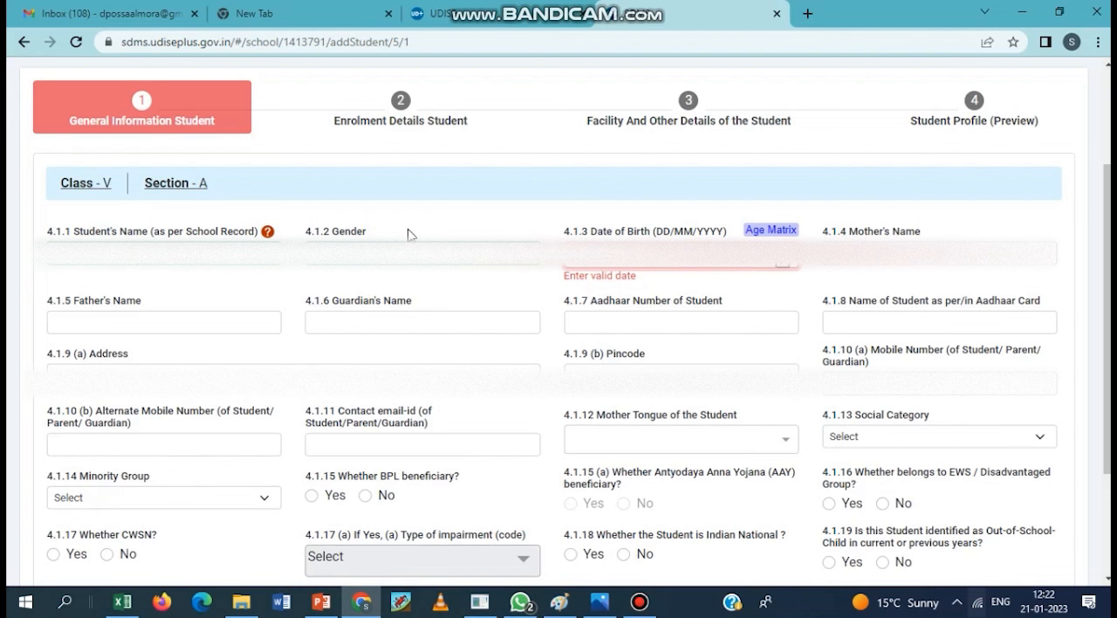
pyautogui.press('BackSpace')
pyautogui.write('12')
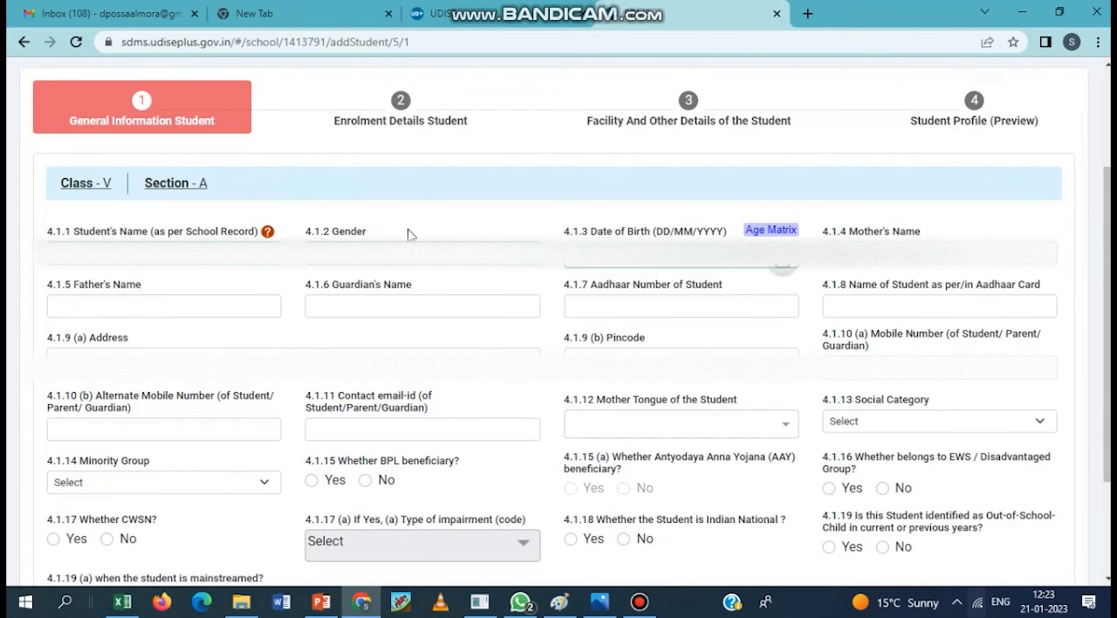
pyautogui.press('Tab')
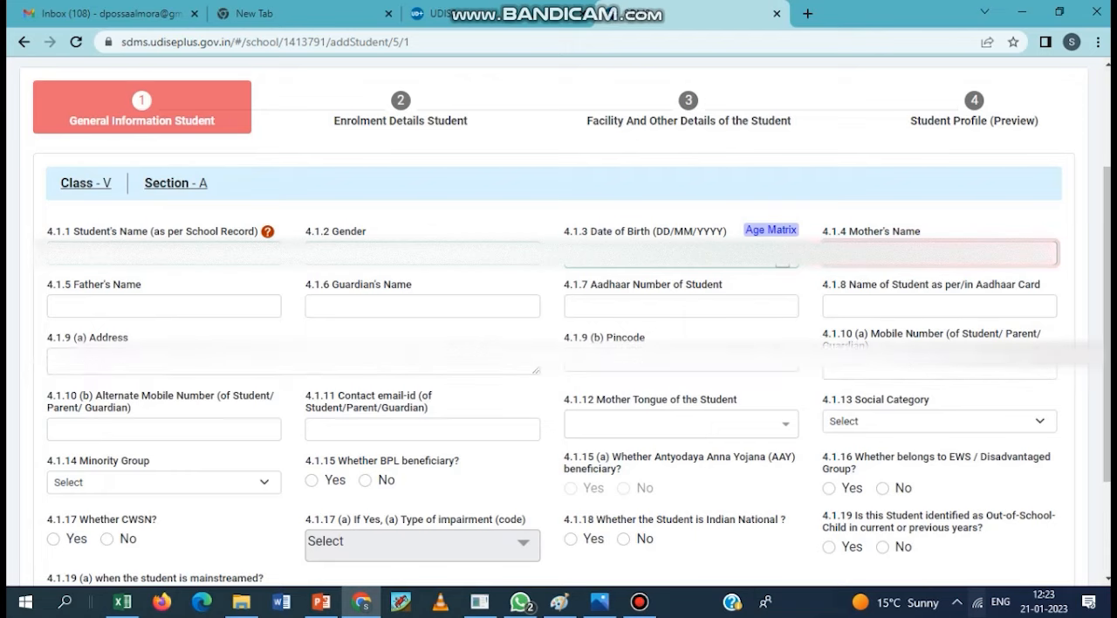
pyautogui.press('Tab')
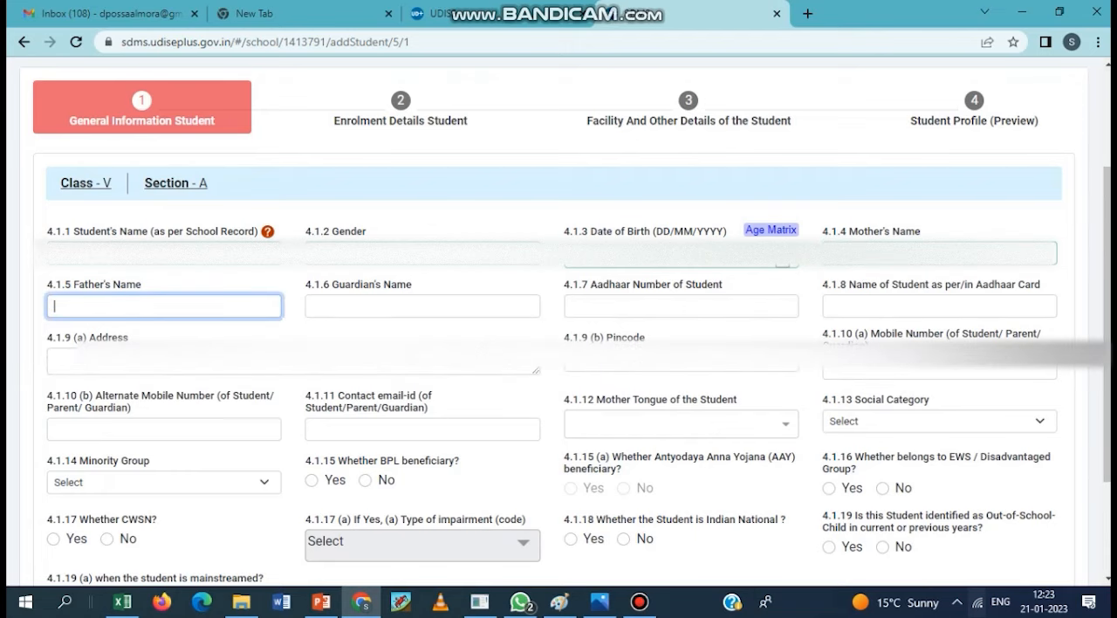
# - Enter the father's full name and give the same name for the guardian
pyautogui.press('Tab')
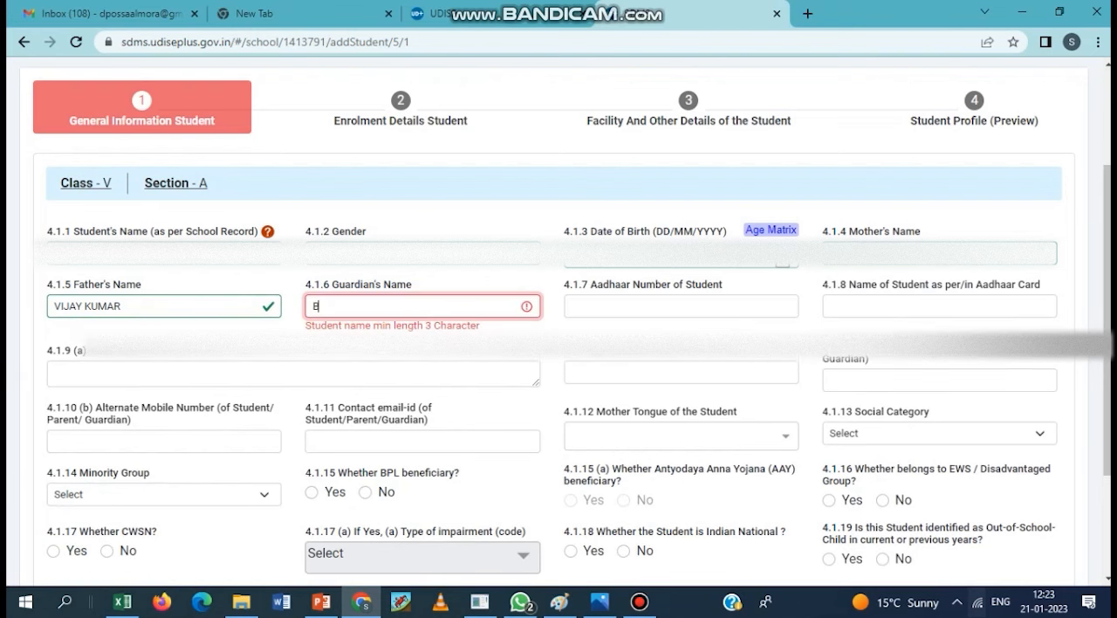
pyautogui.press('Tab')
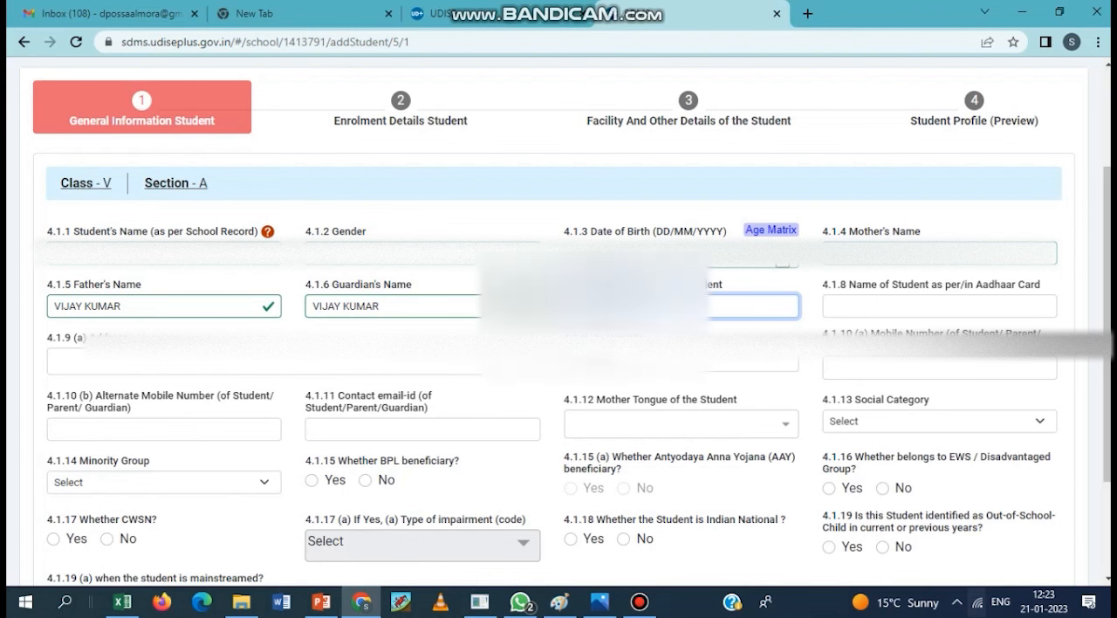
# - Enter the student's Aadhaar number
pyautogui.write('9')
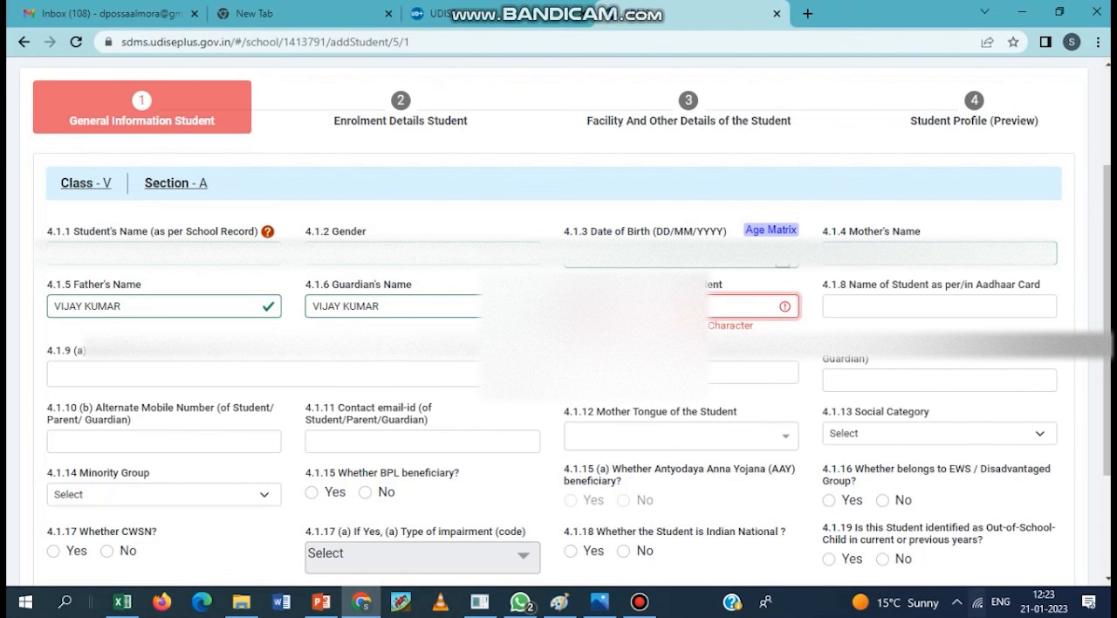
pyautogui.write('9')
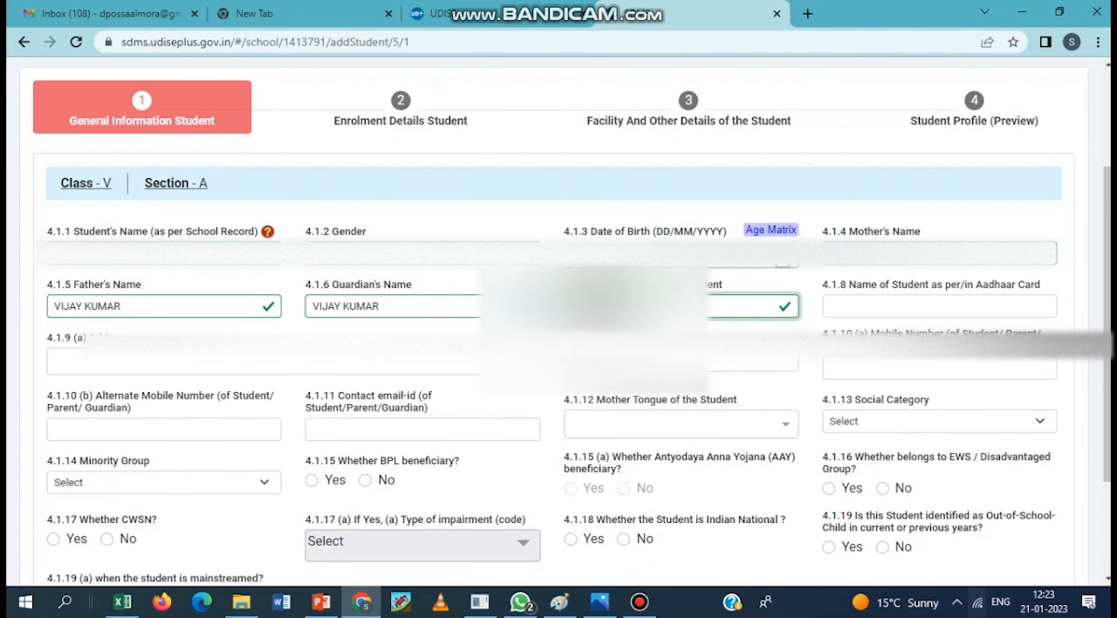
pyautogui.press('Tab')
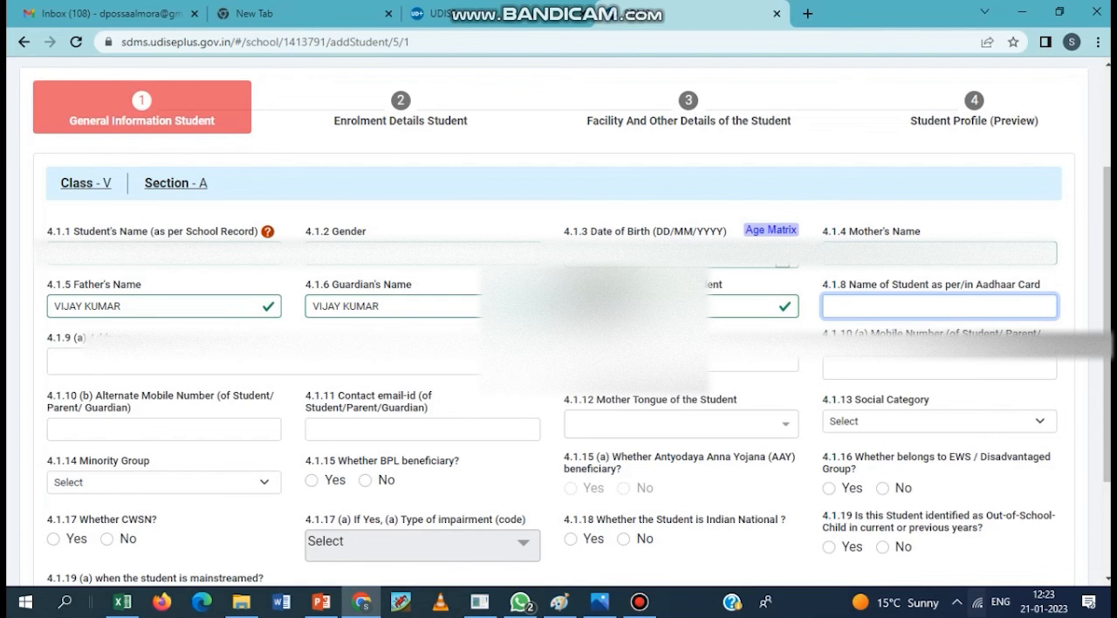
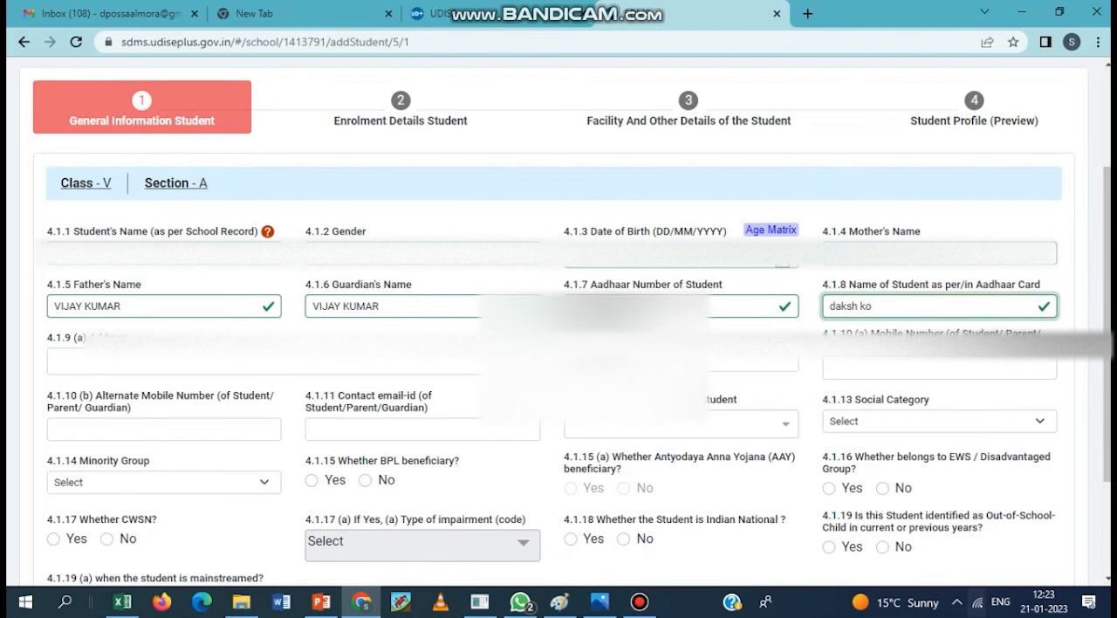
# - Enter the student's full name as per the Aadhaar card in capital letters
pyautogui.press('BackSpace')
pyautogui.press('BackSpace')
pyautogui.press('BackSpace')
pyautogui.press('BackSpace')
pyautogui.press('BackSpace')
pyautogui.press('BackSpace')
pyautogui.press('BackSpace')
pyautogui.press('BackSpace')
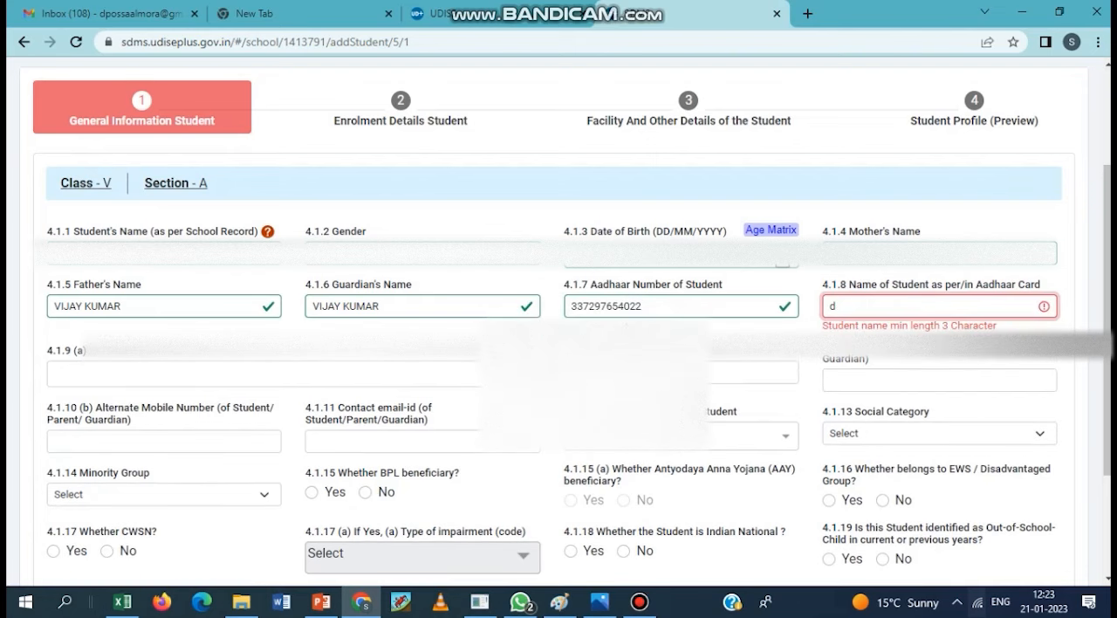
pyautogui.press('Tab')
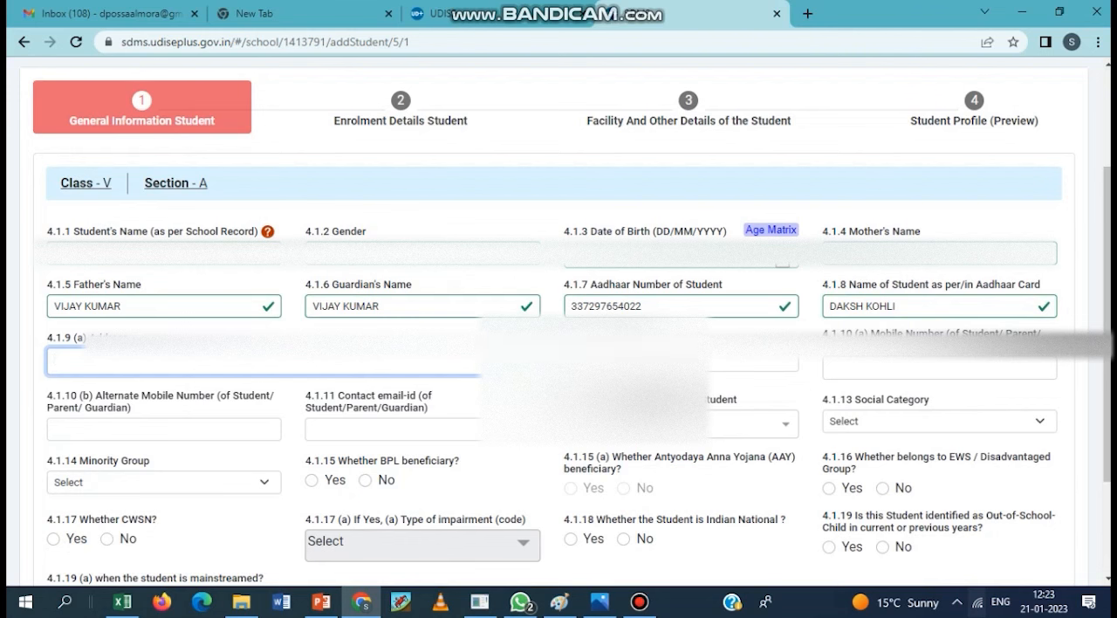
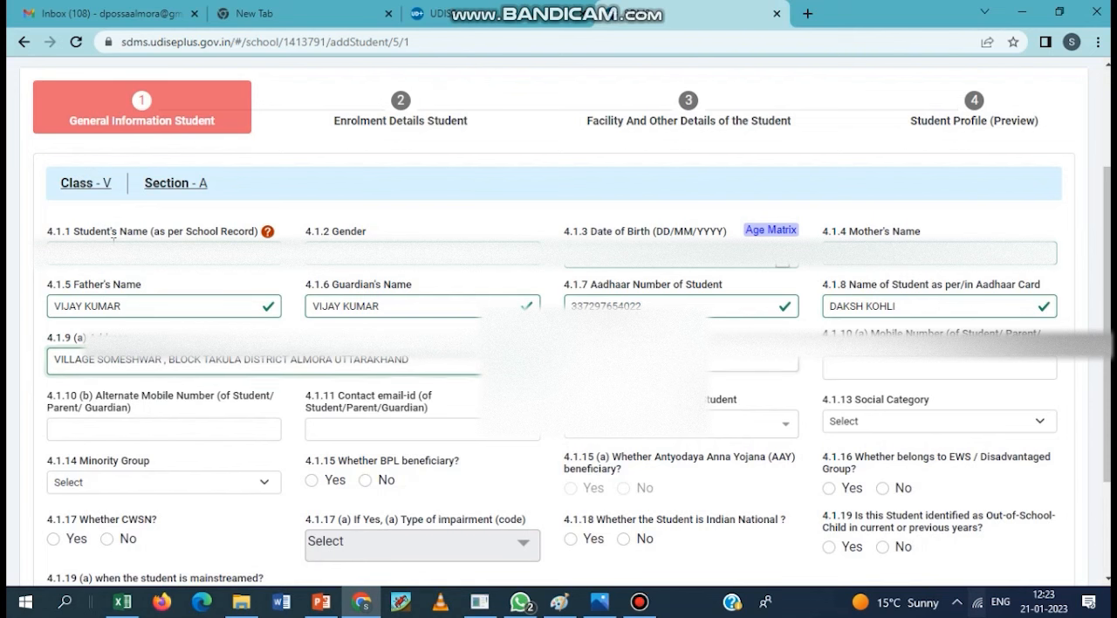
# - Fill in the student's full postal address and the pincode
pyautogui.press('Tab')
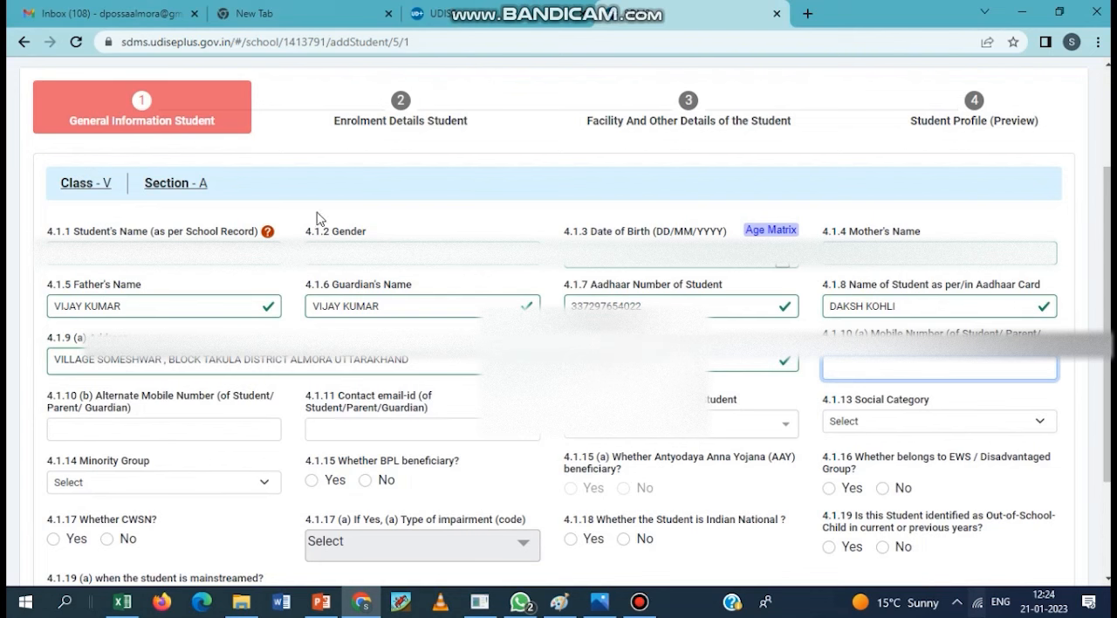
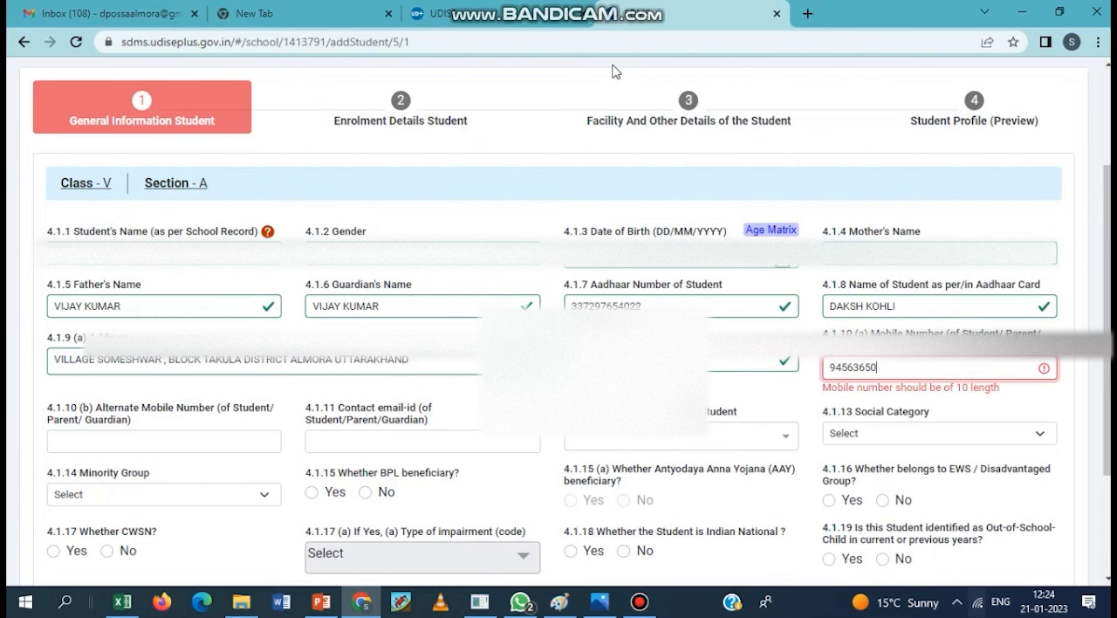
# - Enter the mobile number of the student, parent or guardian
pyautogui.press('Tab')
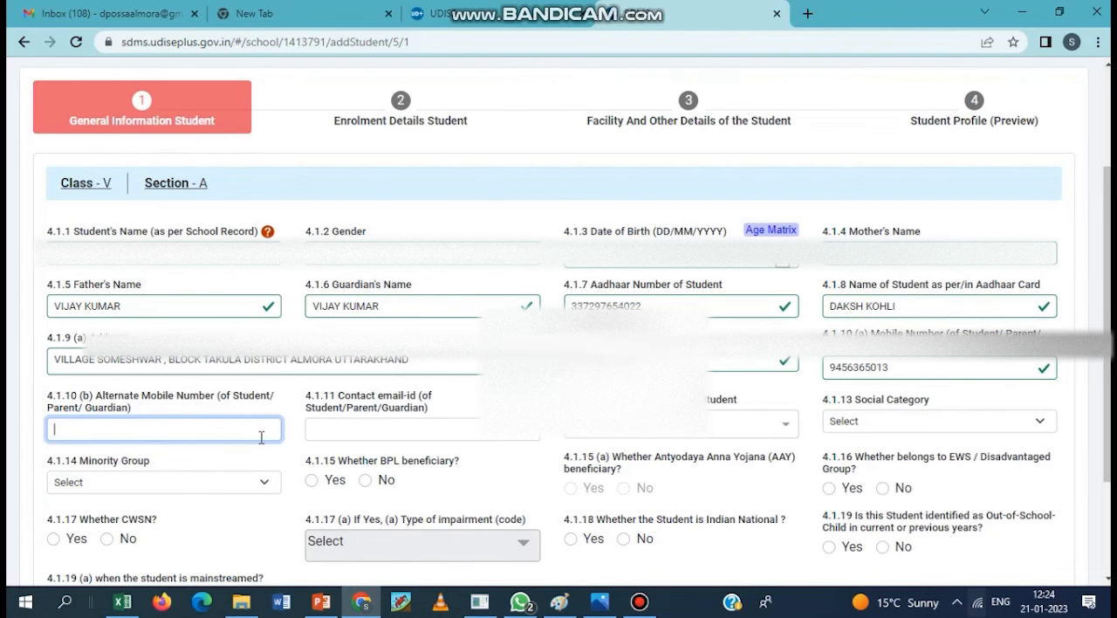
# - Try to save the general information with the alternate mobile number, e-mail and remaining fields left blank
pyautogui.click(358, 430)
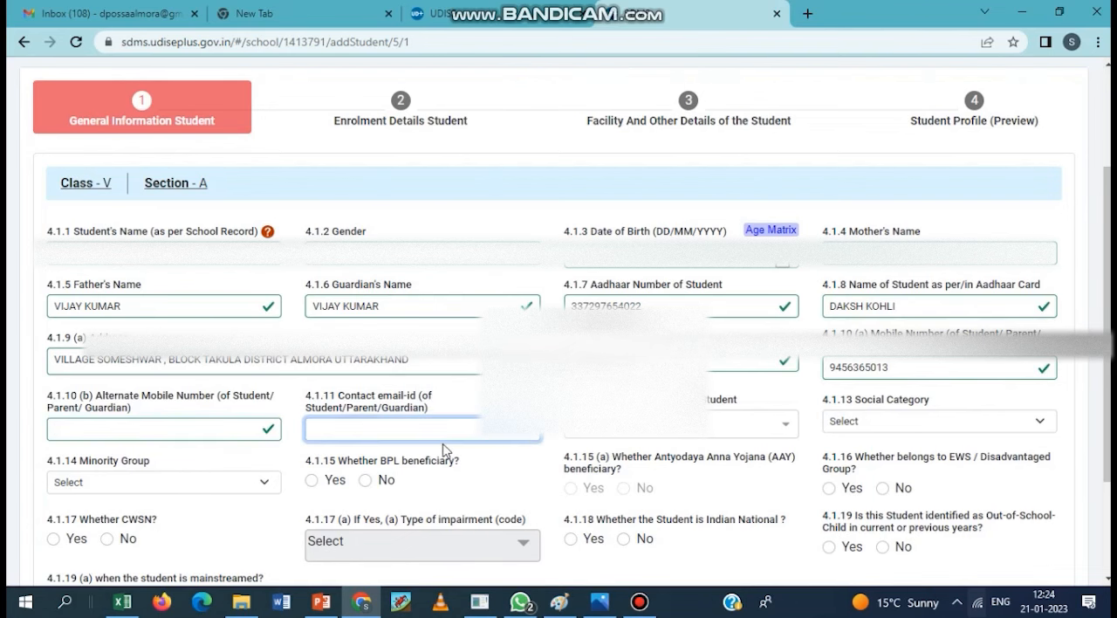
pyautogui.scroll(-3, 443, 449)
pyautogui.click(125, 489)
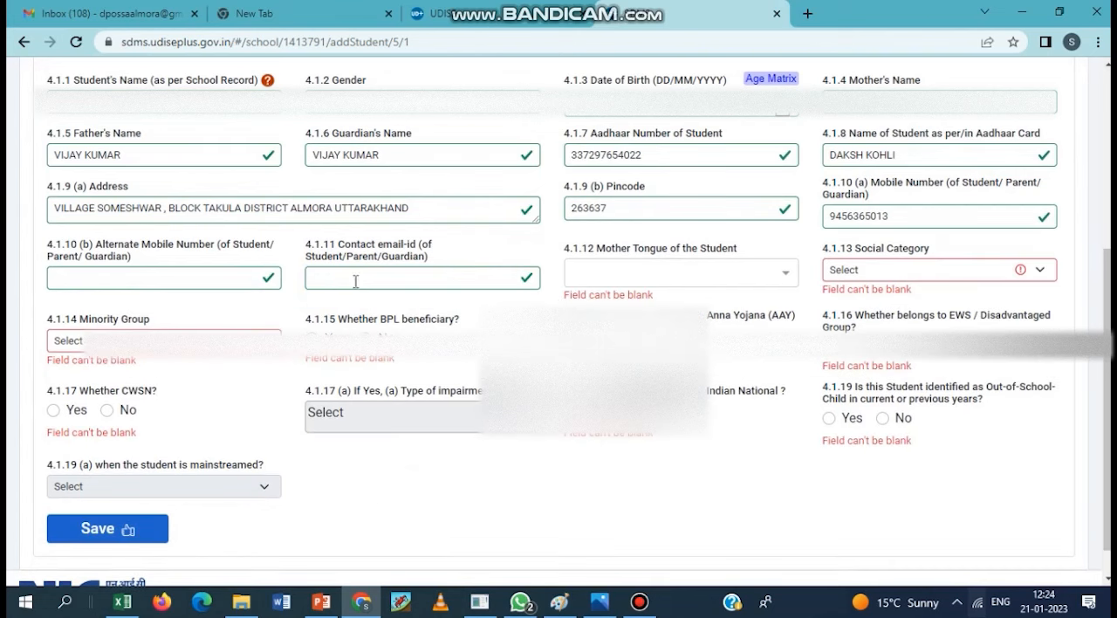
# - Fill in the contact e-mail of the student, parent or guardian
pyautogui.click(420, 284)
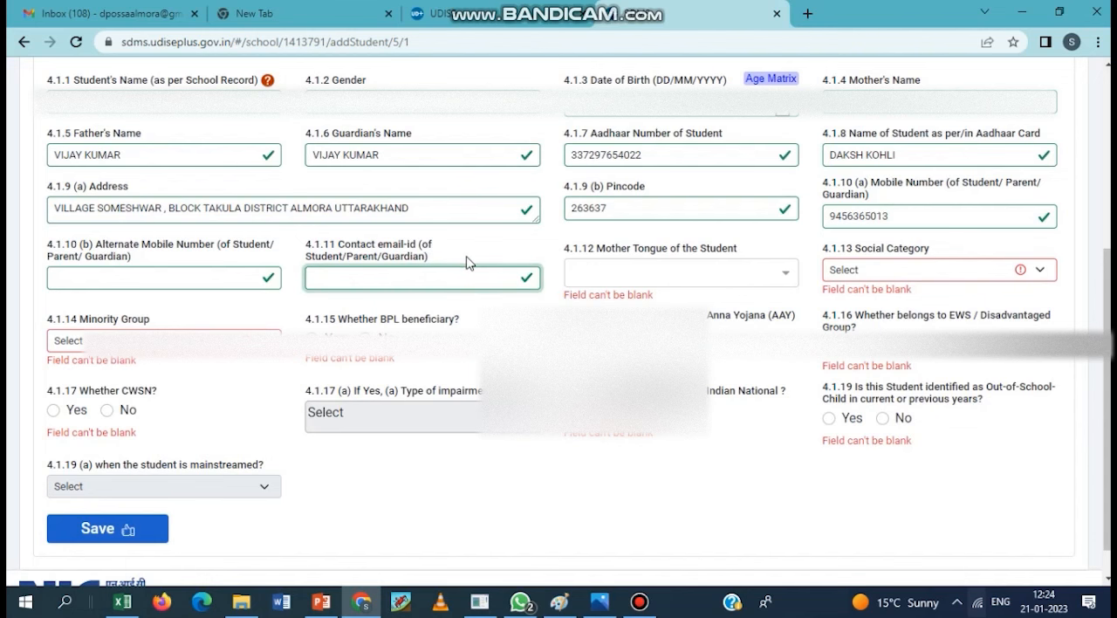
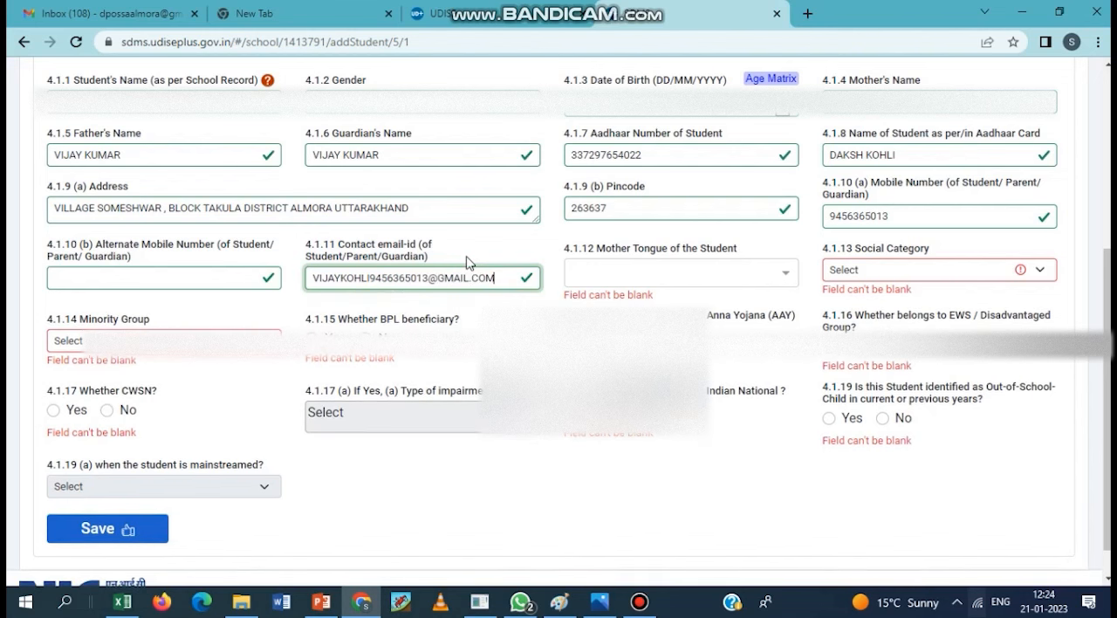
pyautogui.press('Tab')
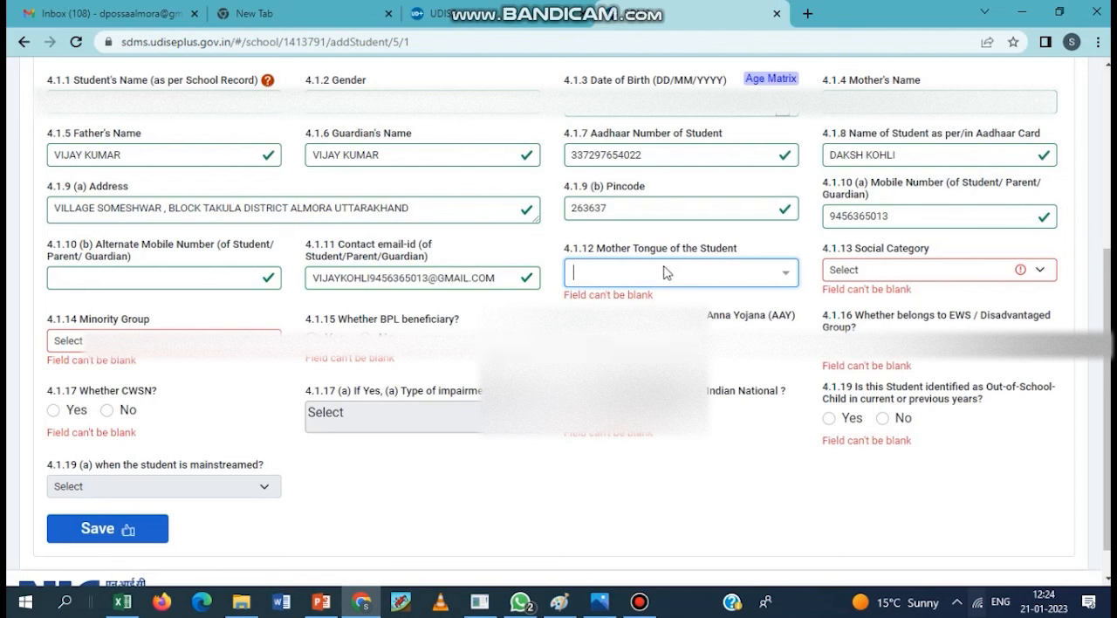
# - Set the mother tongue of the student to 42-HINDI - Hindi
pyautogui.write('HINDI')
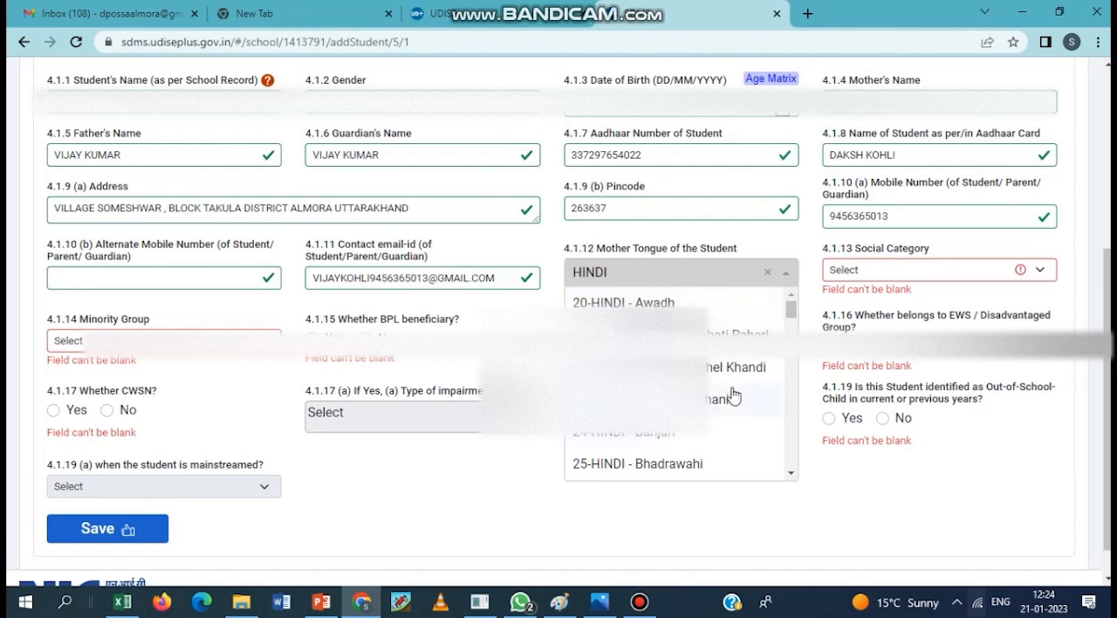
pyautogui.click(790, 473)
pyautogui.click(789, 475)
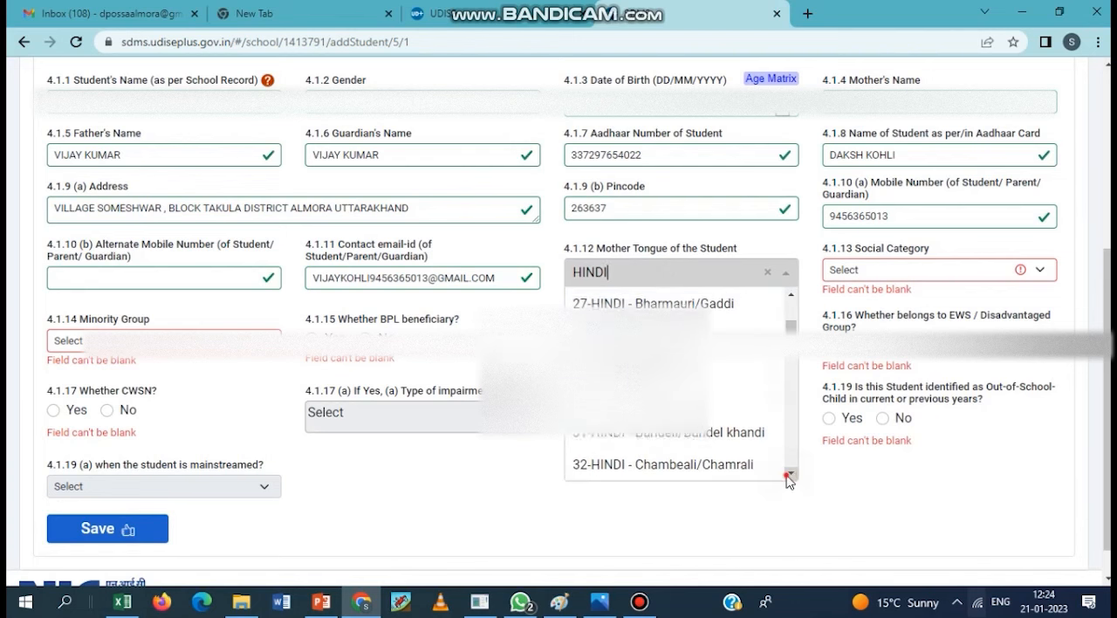
pyautogui.click(784, 478)
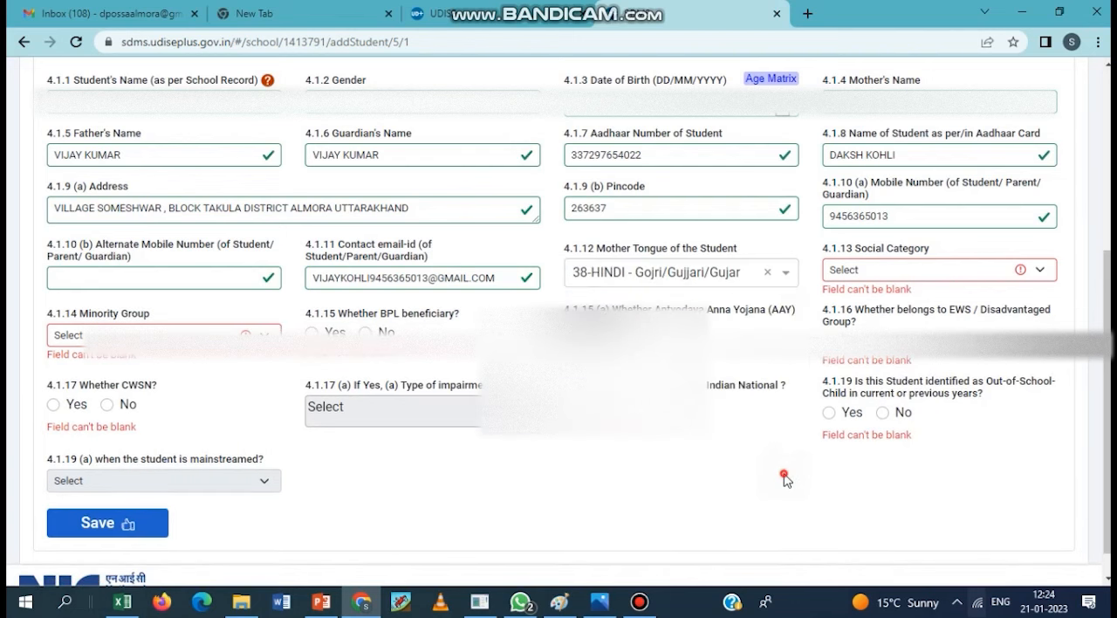
pyautogui.click(685, 272)
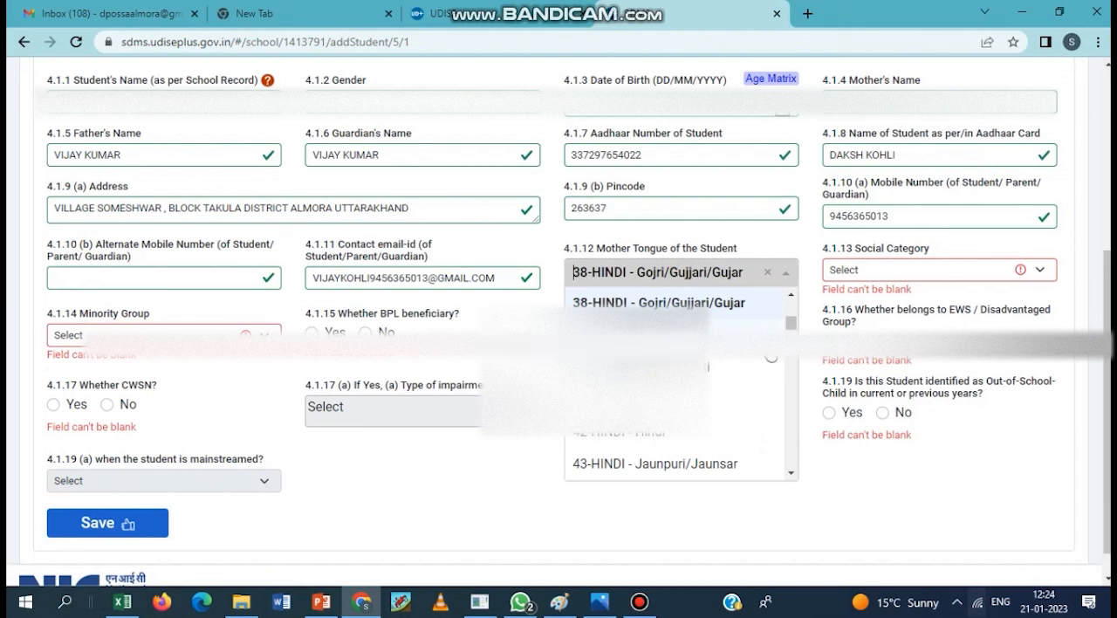
pyautogui.click(673, 433)
pyautogui.click(733, 270)
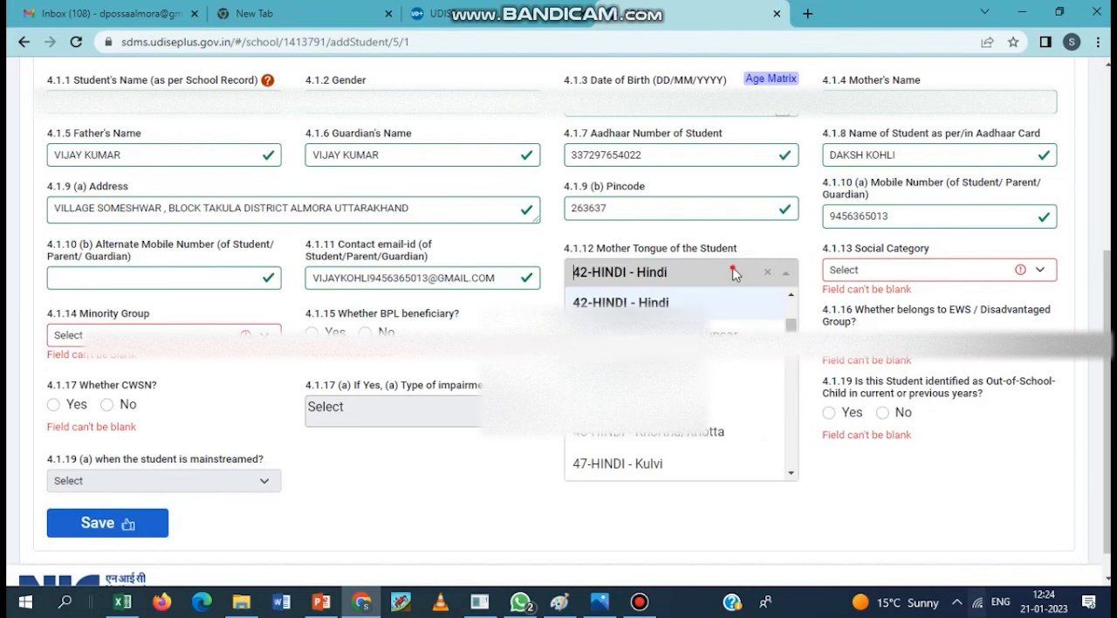
pyautogui.click(656, 285)
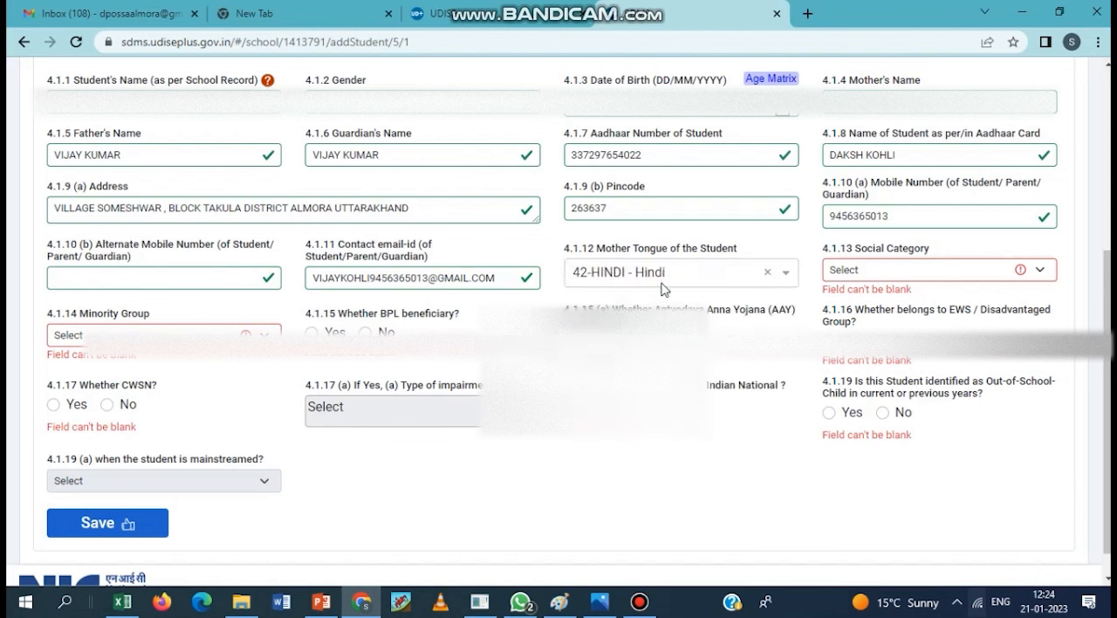
# - Set the social category to 2 - SC, the minority group to 7-NA, and the BPL, AAY and EWS answers to Yes
pyautogui.click(912, 270)
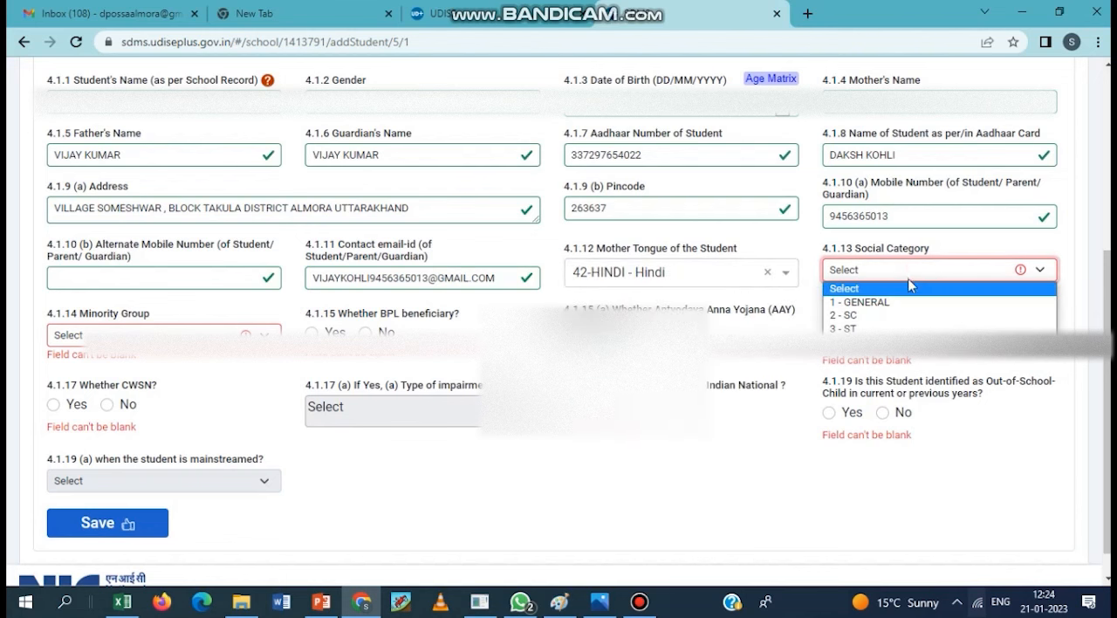
pyautogui.click(877, 315)
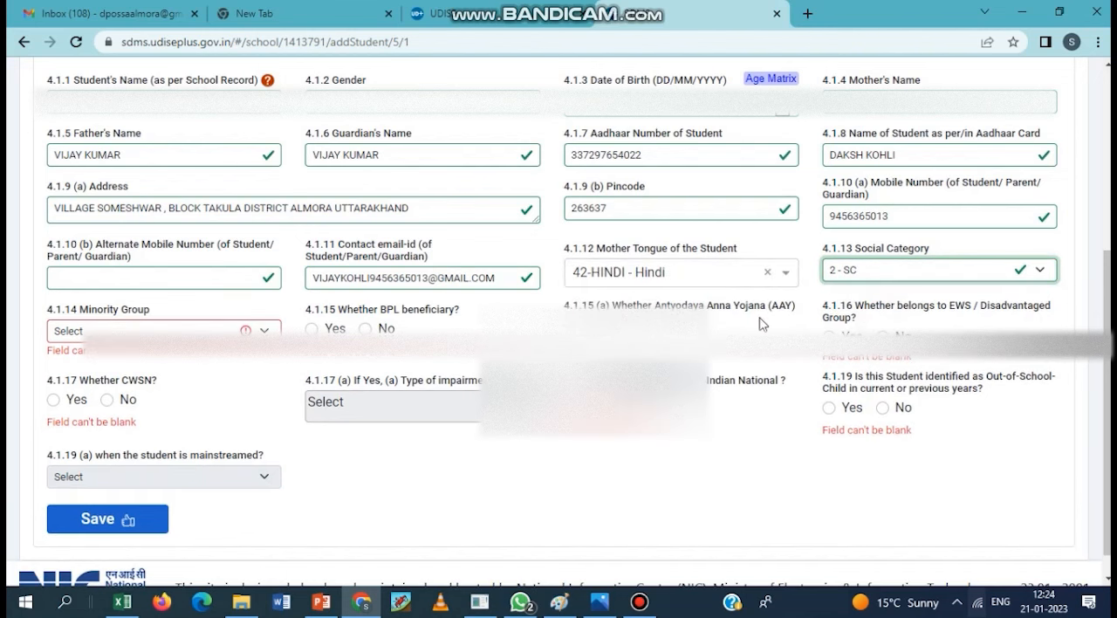
pyautogui.click(92, 330)
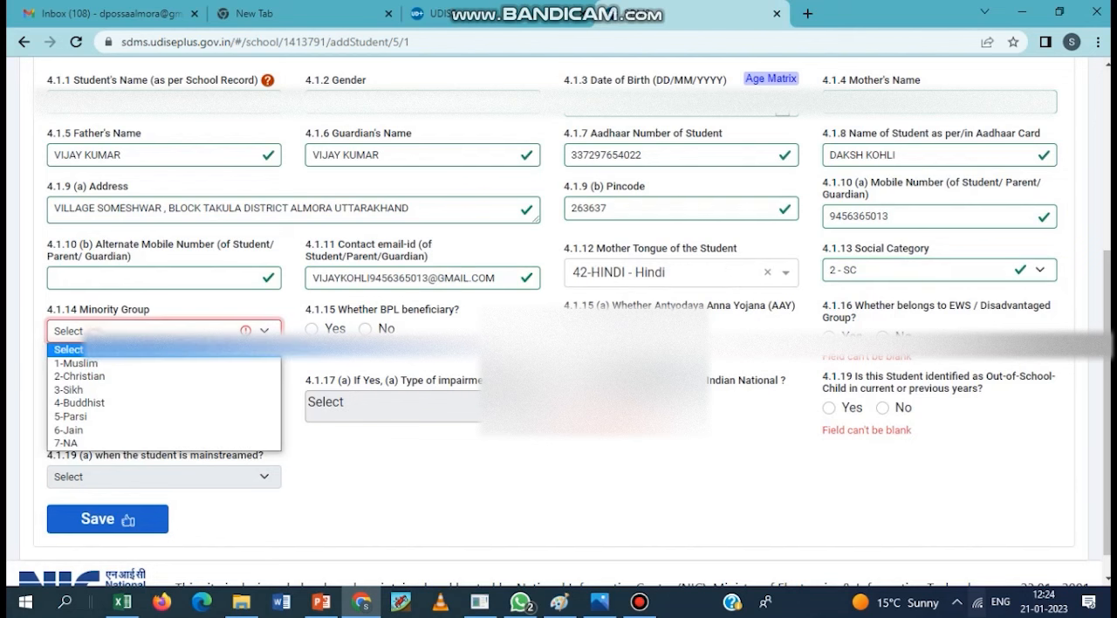
pyautogui.click(95, 445)
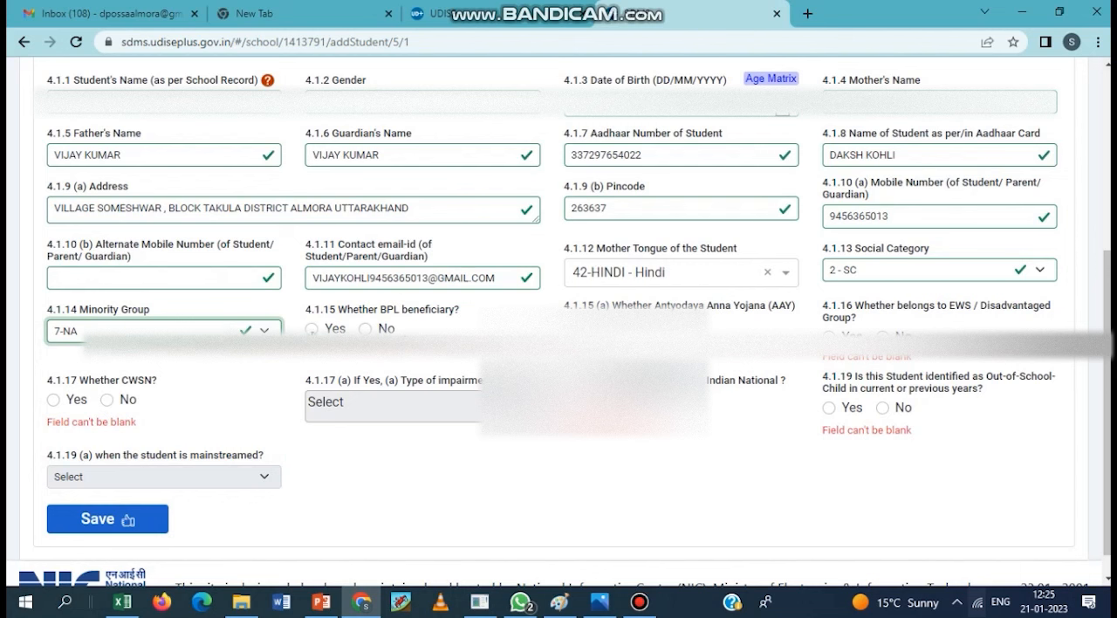
pyautogui.click(313, 330)
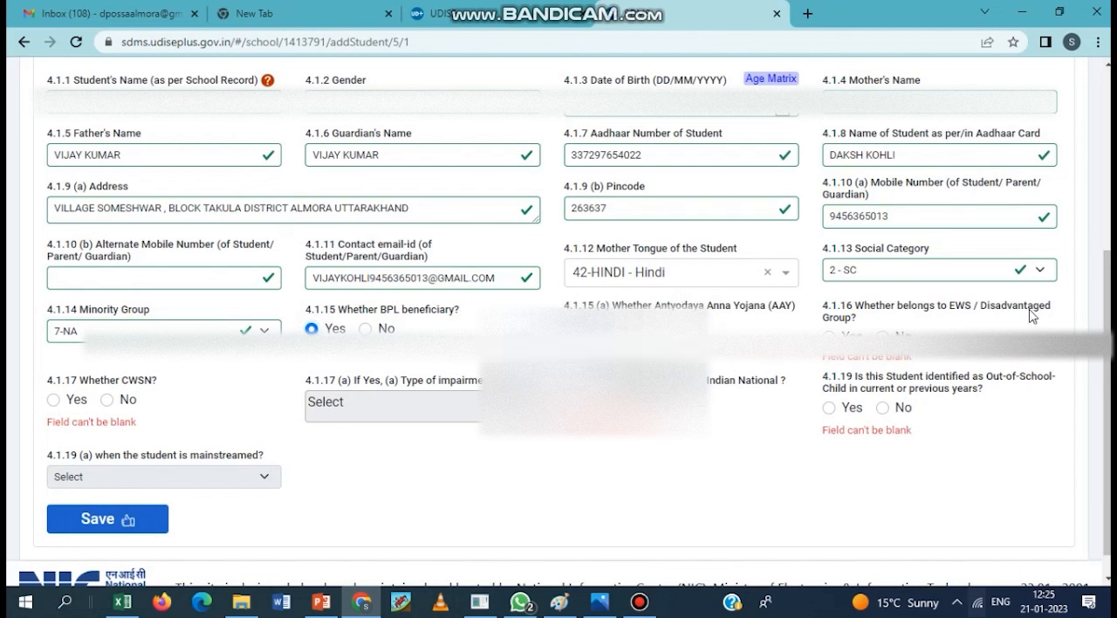
pyautogui.scroll(-1, 611, 402)
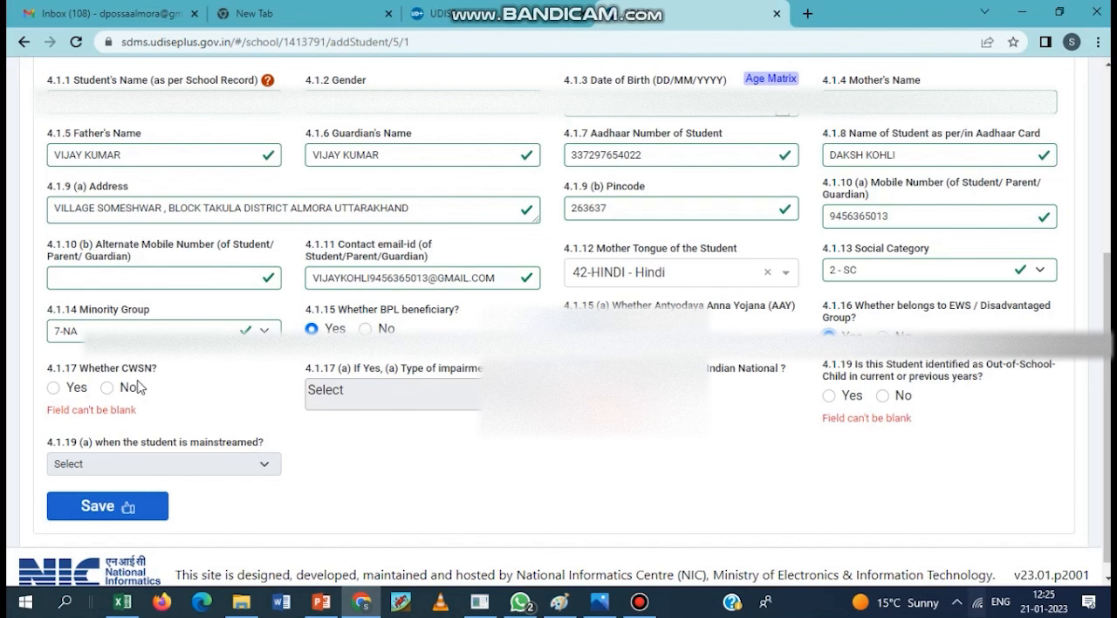
pyautogui.click(53, 387)
pyautogui.click(468, 391)
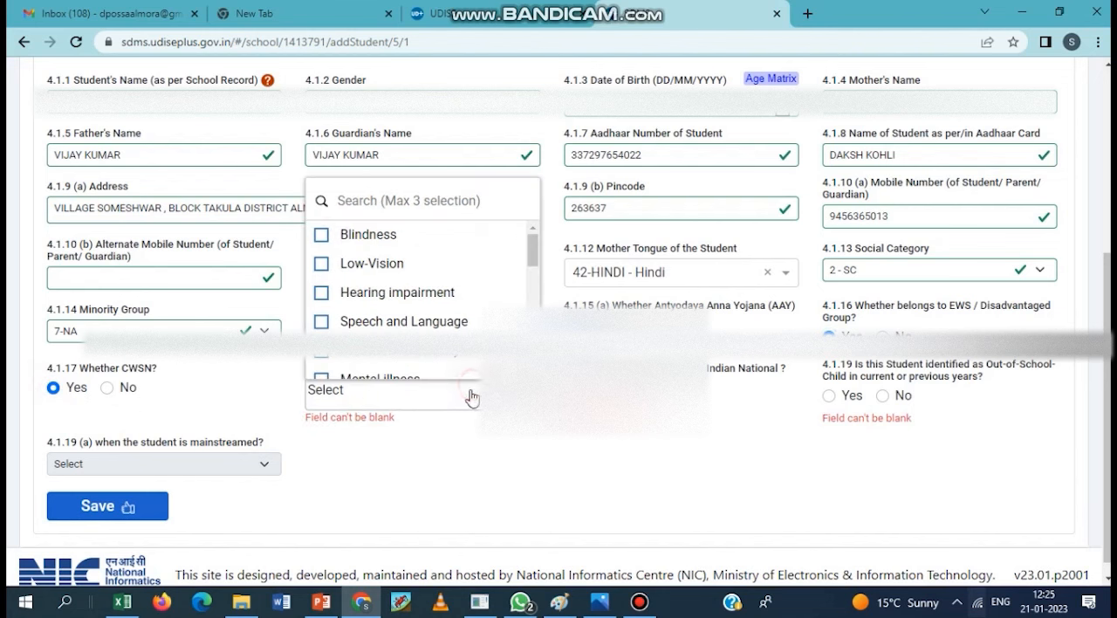
pyautogui.scroll(-3, 477, 321)
pyautogui.scroll(-2, 476, 321)
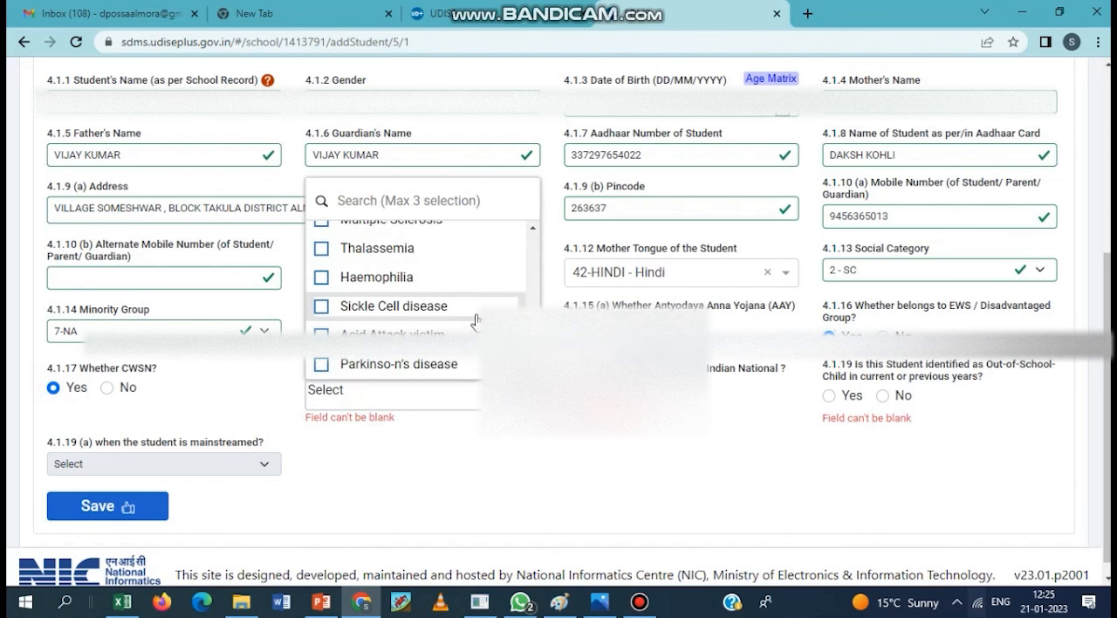
pyautogui.scroll(5, 480, 314)
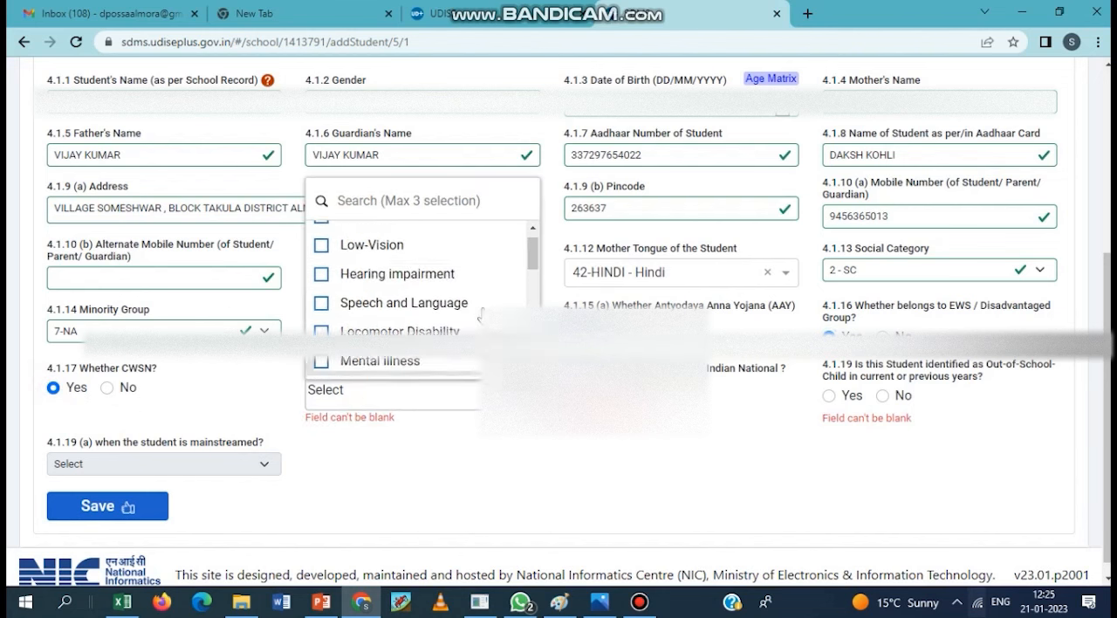
pyautogui.click(457, 488)
# - Answer No for CWSN and for identification as an out-of-school child, and Yes for Indian national
pyautogui.click(107, 387)
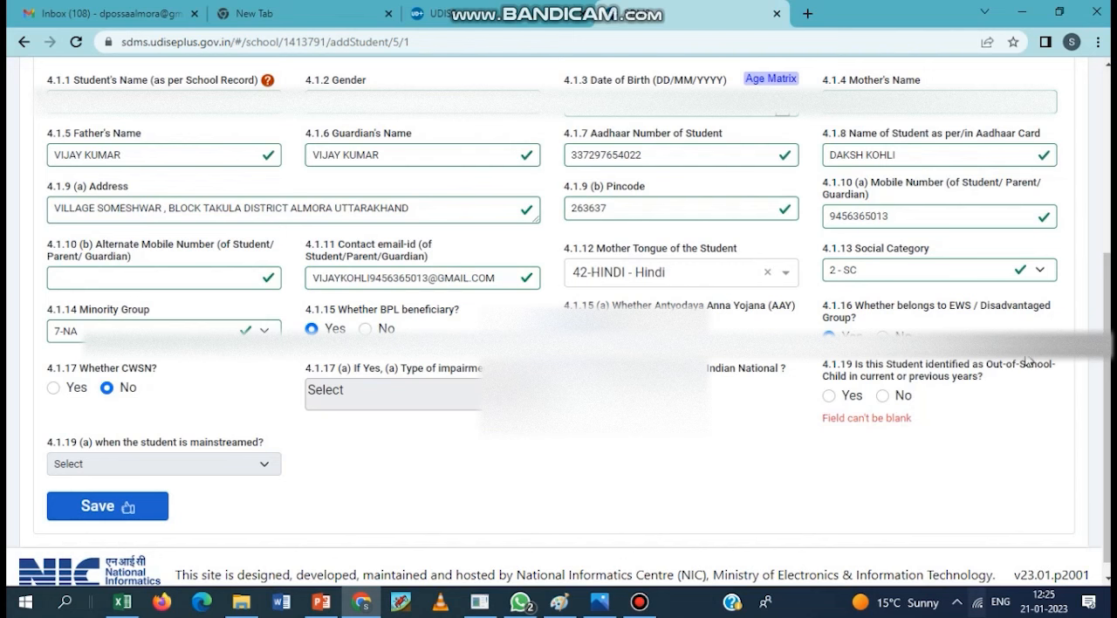
pyautogui.click(829, 395)
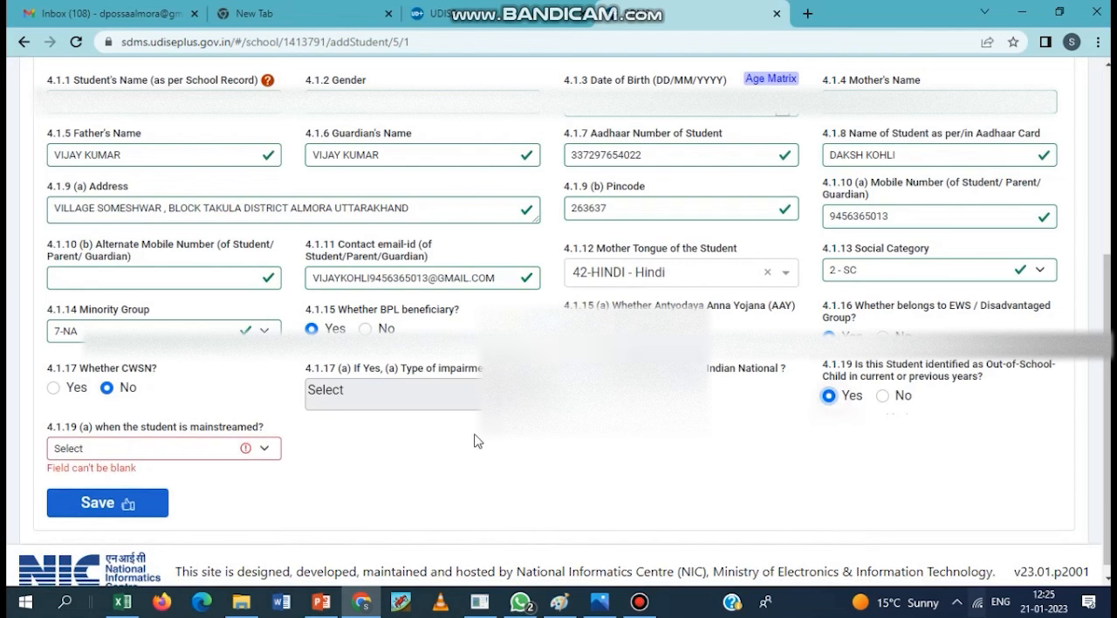
pyautogui.click(118, 451)
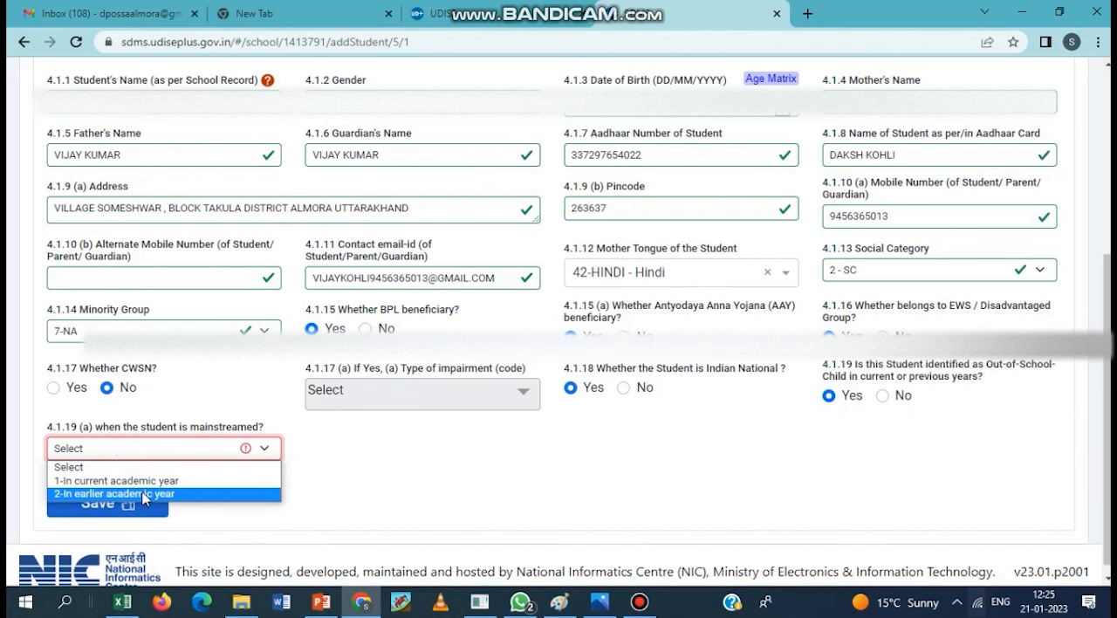
pyautogui.click(884, 397)
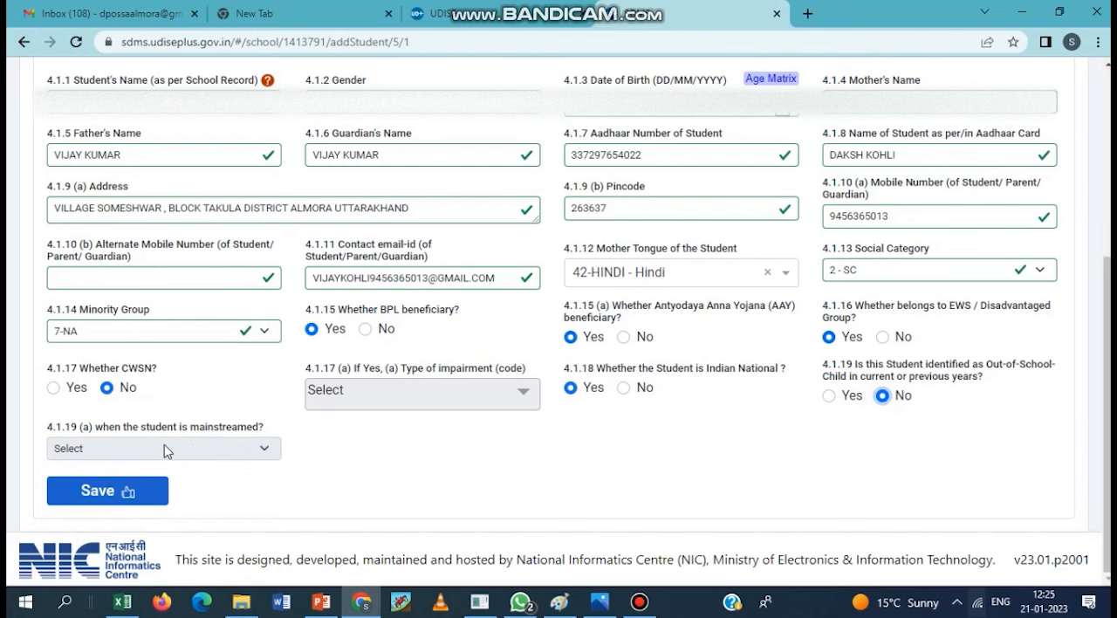
# - Save the general information, confirm the student's details as correct, and proceed to the enrolment details
pyautogui.click(116, 491)
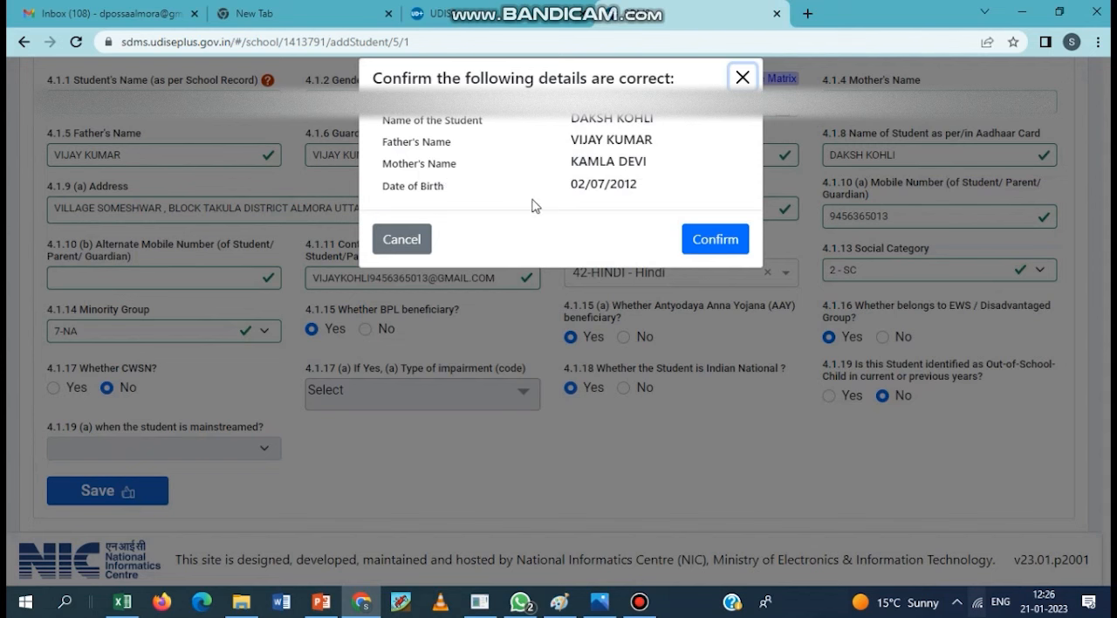
pyautogui.click(722, 236)
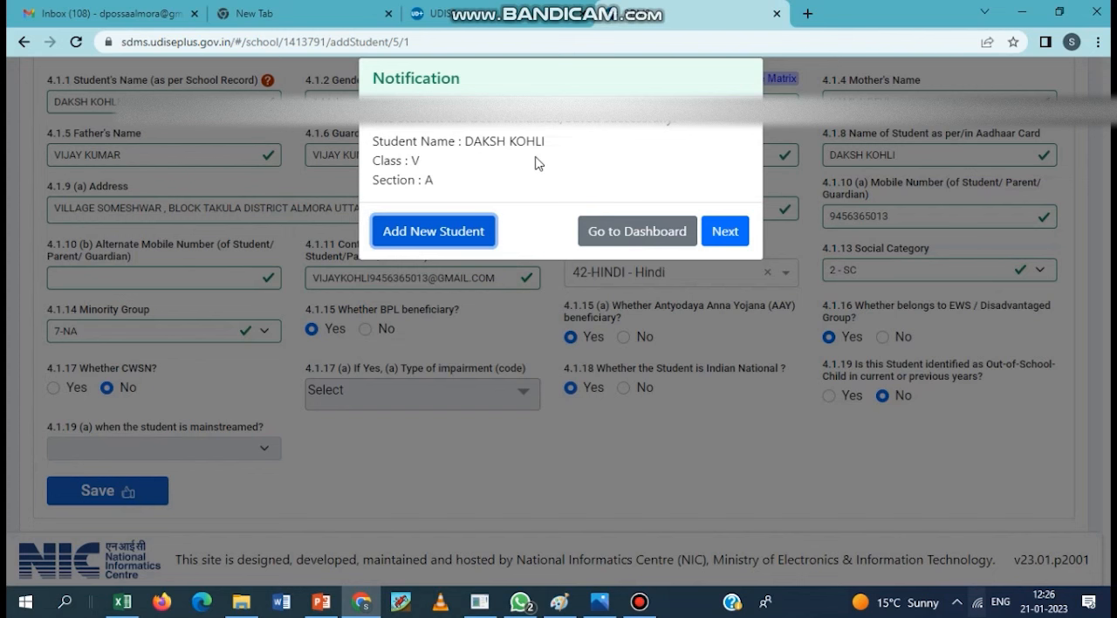
pyautogui.click(739, 239)
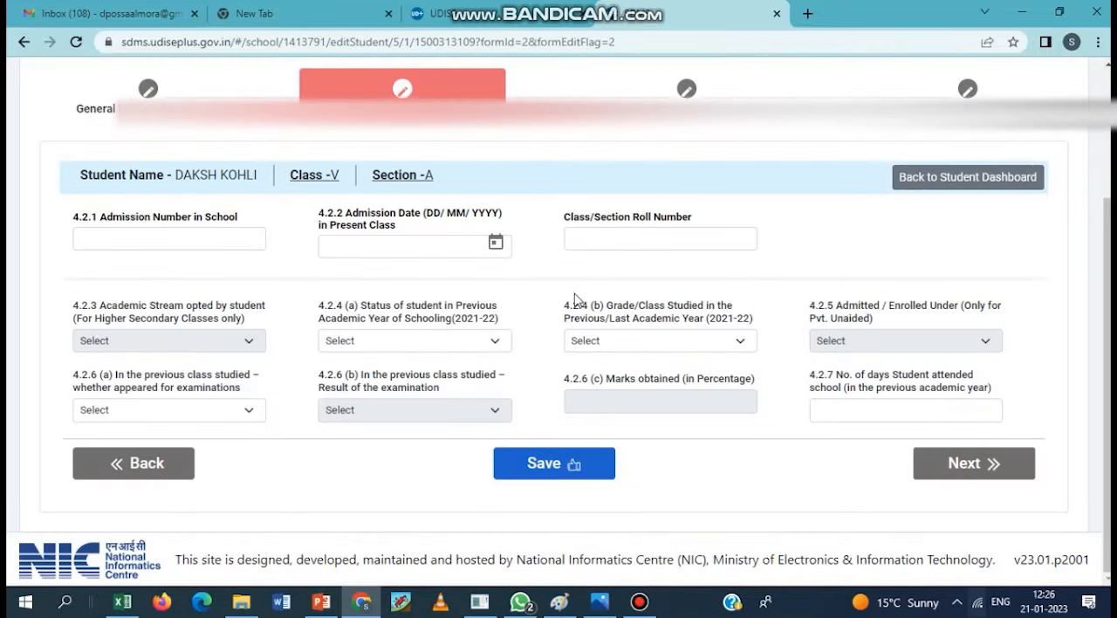
# - Enter the student's school admission number and set the admission date in the present class to 01/04/2022
pyautogui.click(183, 238)
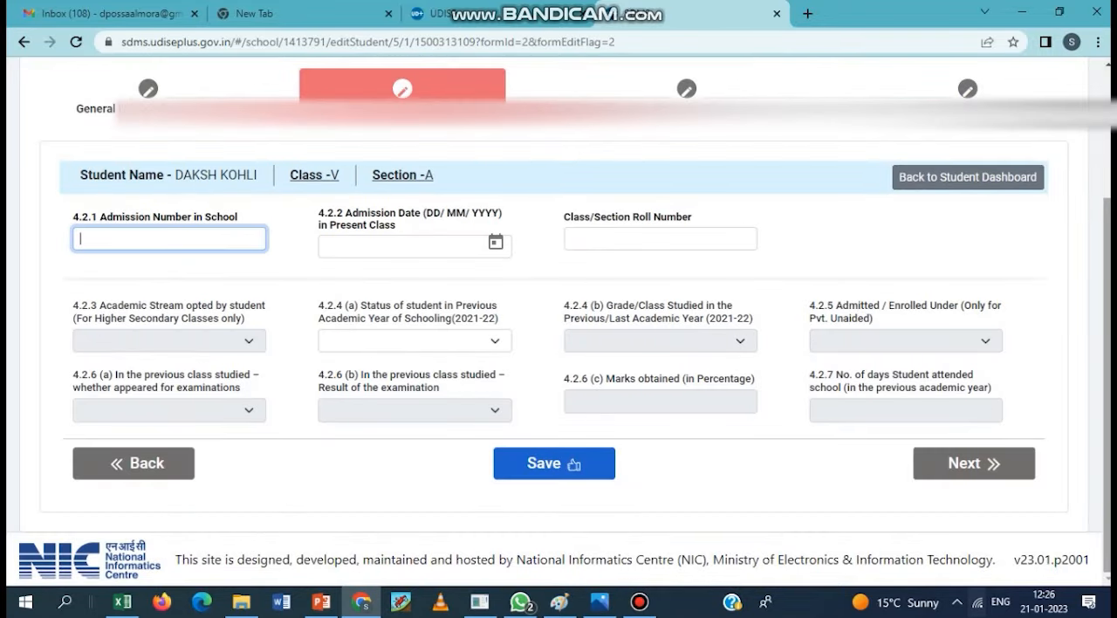
pyautogui.write('1215')
pyautogui.press('Tab')
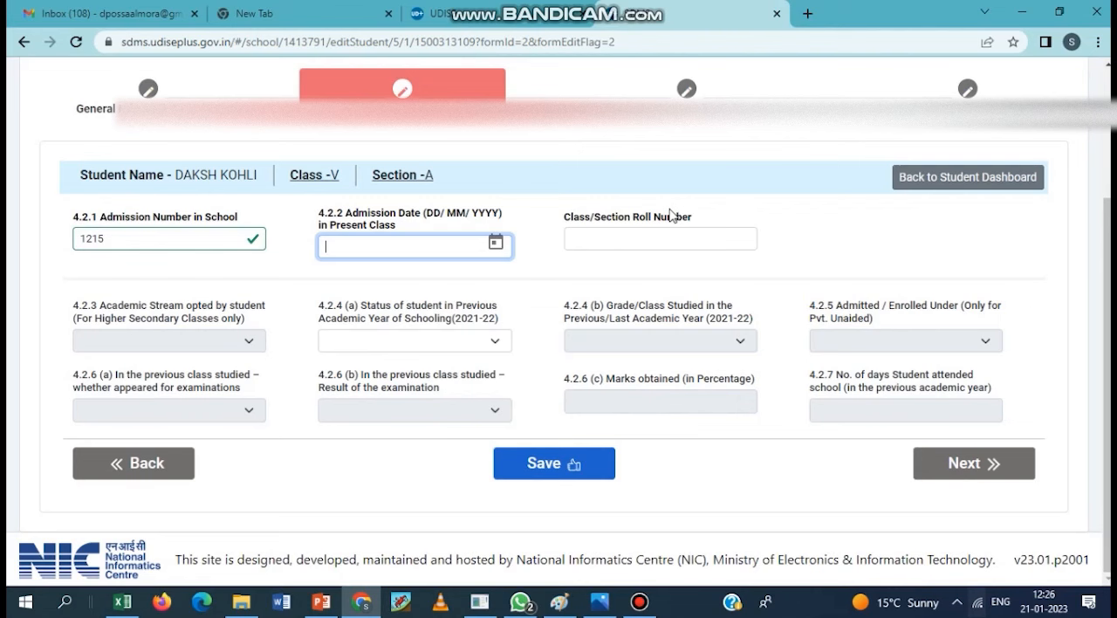
pyautogui.write('01/074')
pyautogui.press('BackSpace')
pyautogui.write('4/2022')
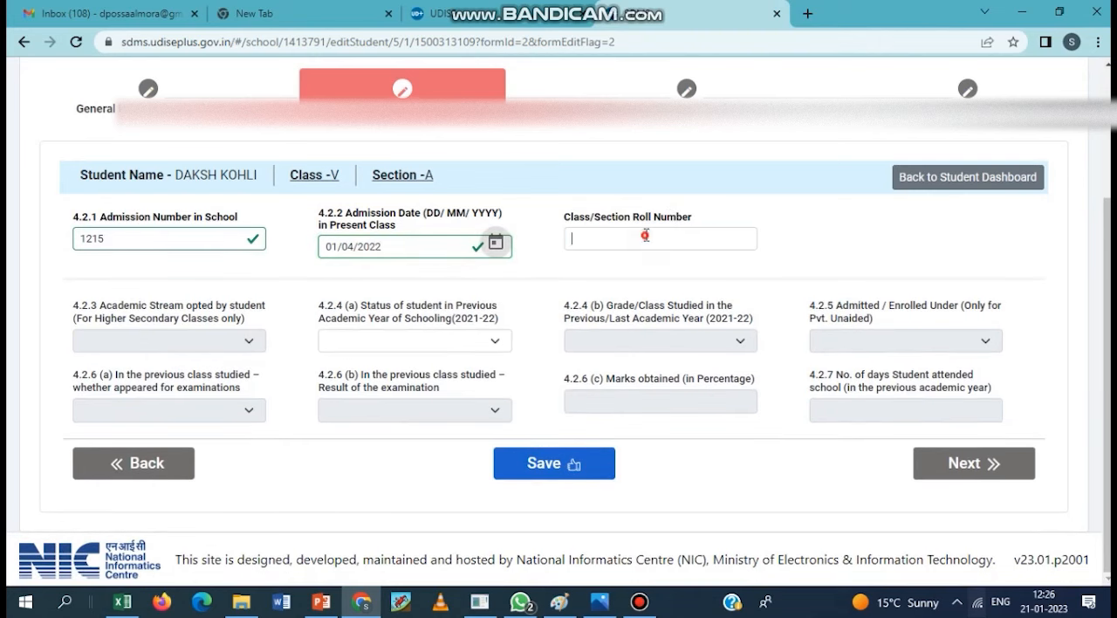
# - Set the class/section roll number to 4
pyautogui.click(645, 237)
pyautogui.write('4')
pyautogui.press('Tab')
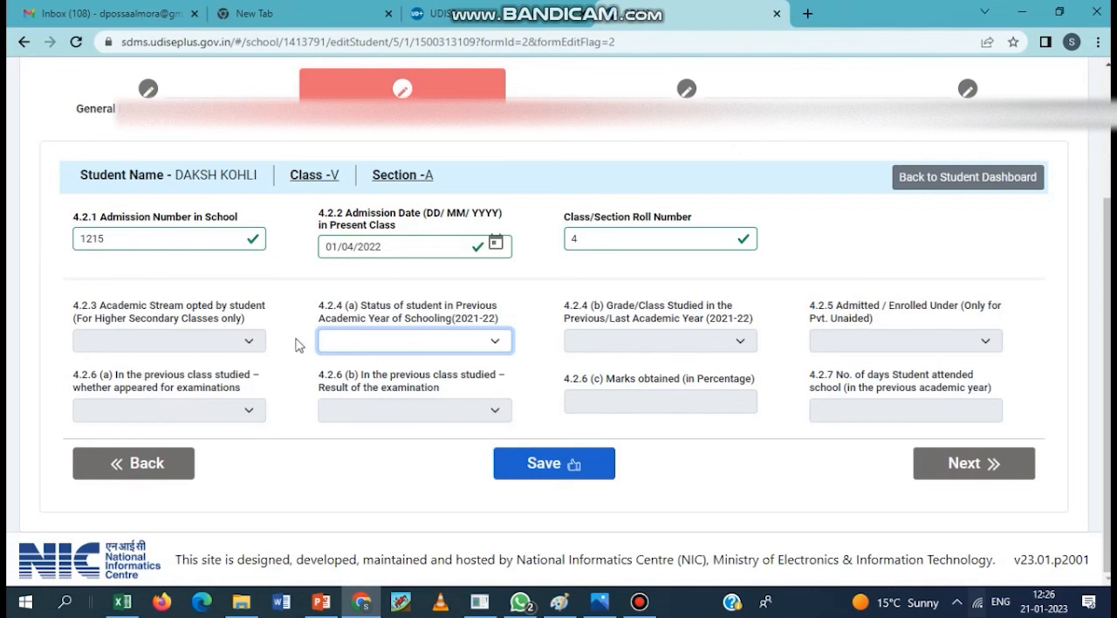
# - Set the 2021-22 schooling status to 1-Studied at Current/Same School and the grade studied that year to Class IV
pyautogui.click(433, 342)
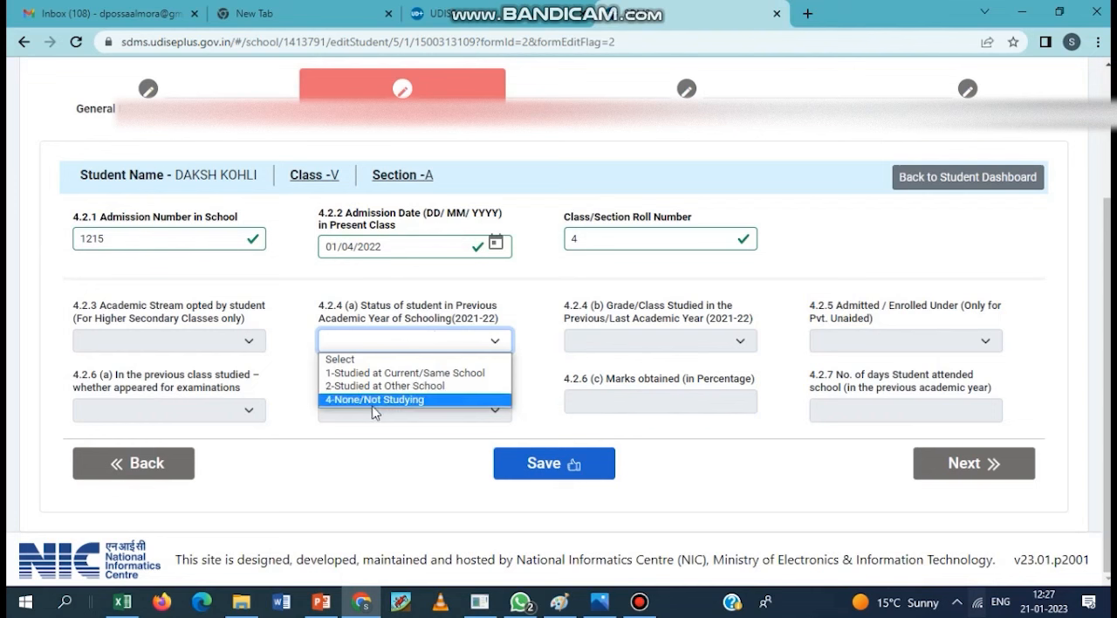
pyautogui.click(404, 374)
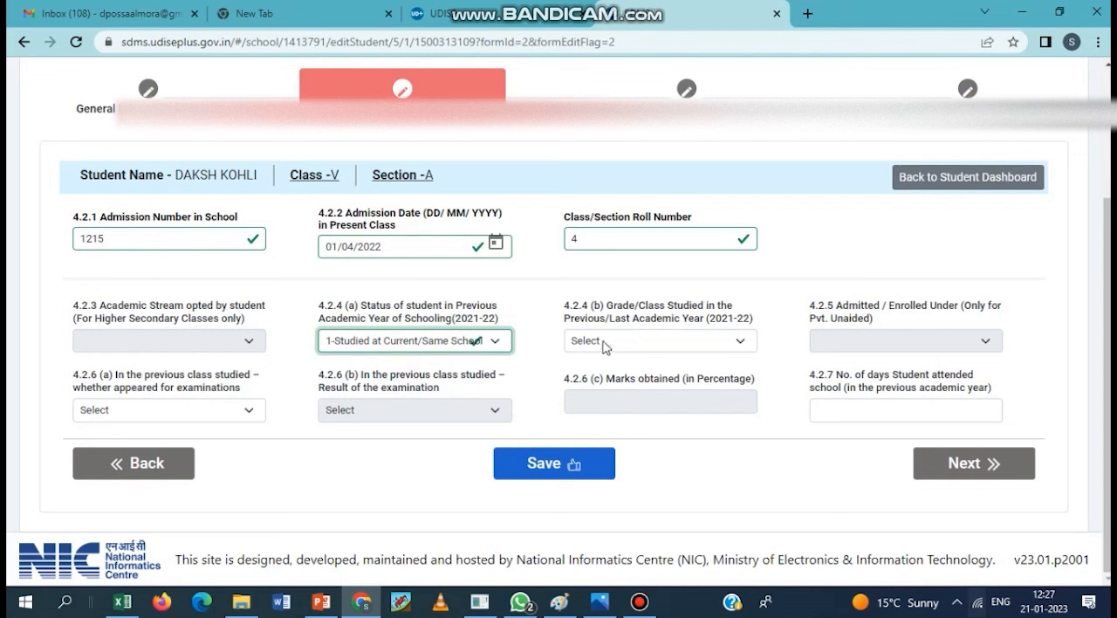
pyautogui.click(637, 342)
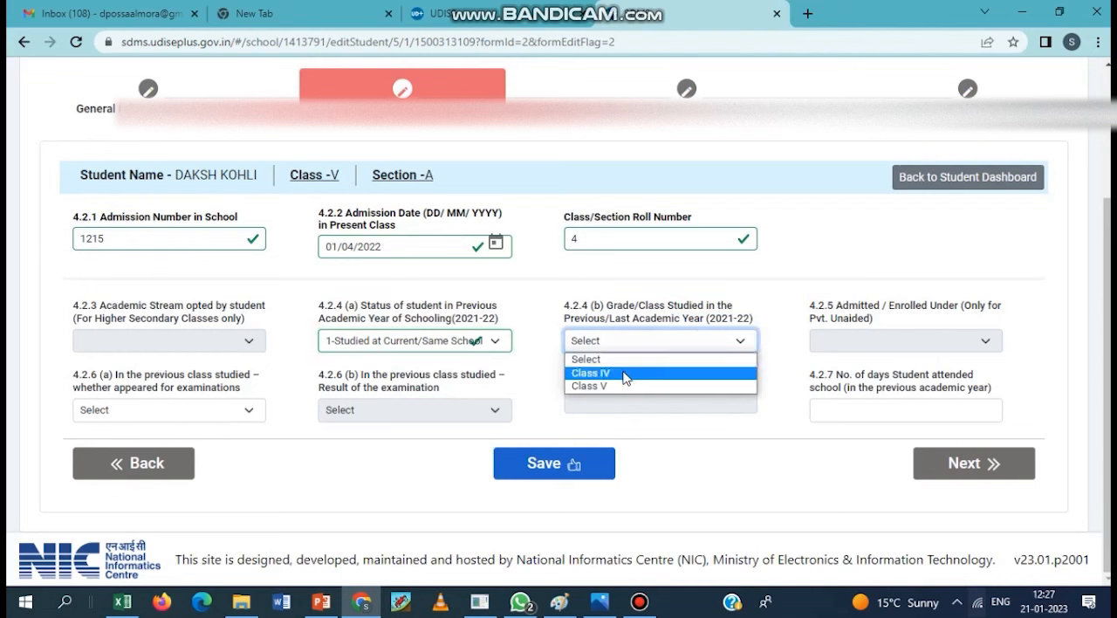
pyautogui.click(624, 374)
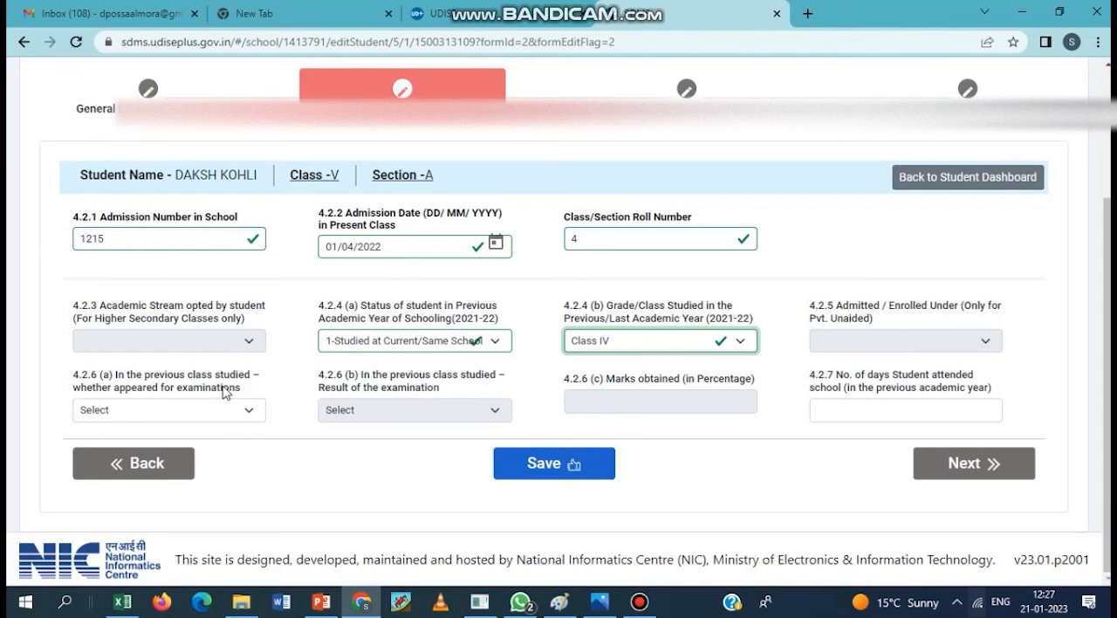
# - Set the previous class's examination attendance to 1-Appeared and its result to 1-Promoted/Passed
pyautogui.click(177, 412)
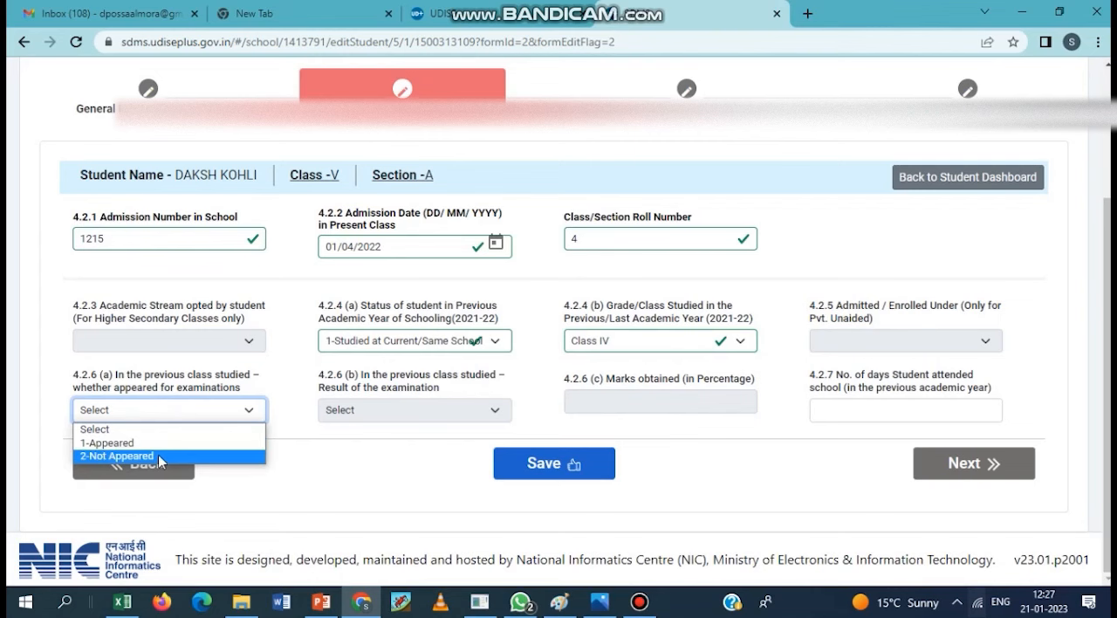
pyautogui.click(164, 444)
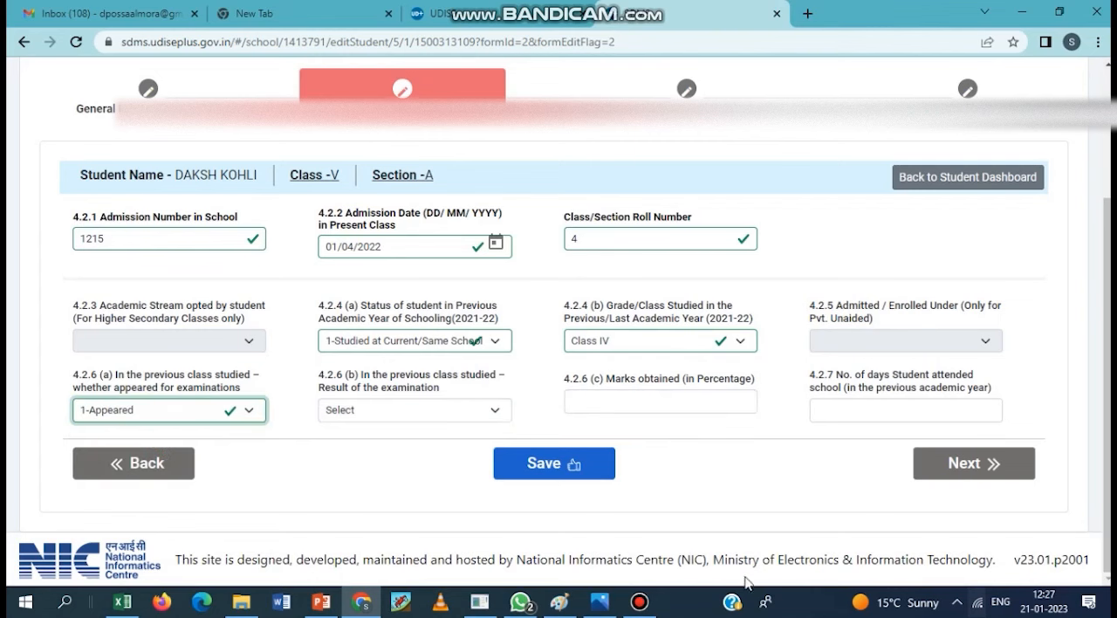
pyautogui.click(646, 608)
pyautogui.click(646, 608)
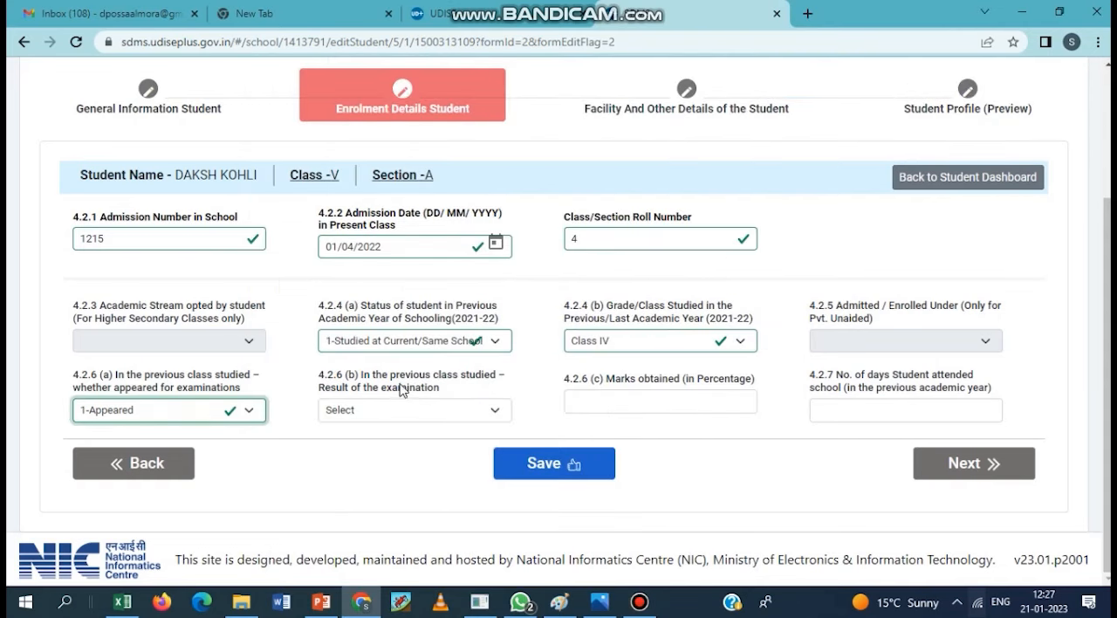
pyautogui.click(411, 409)
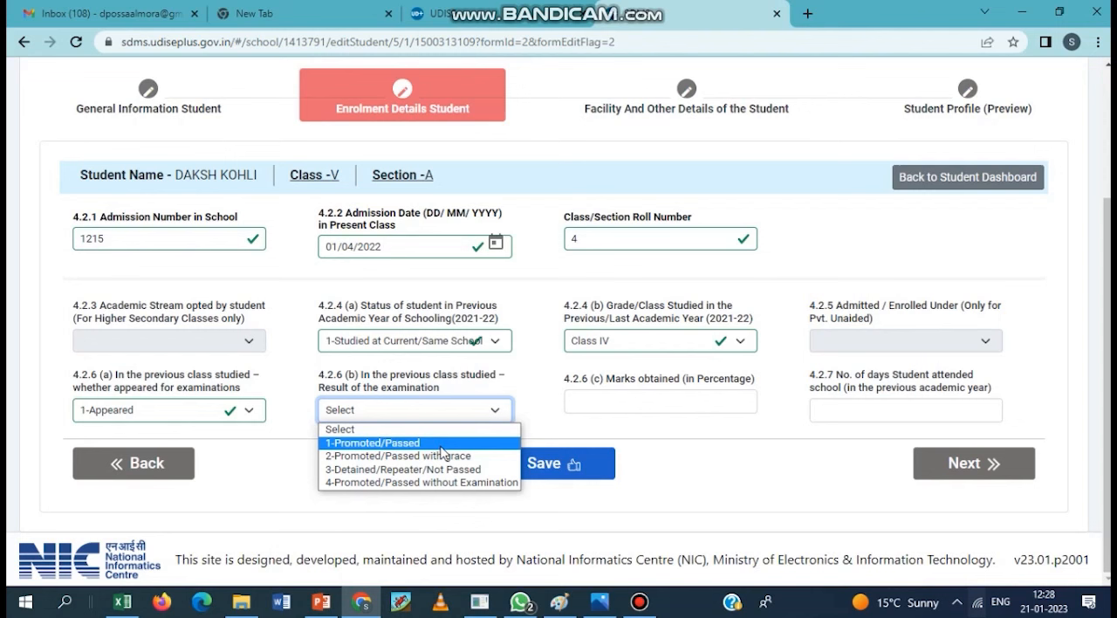
pyautogui.click(435, 445)
# - Set the previous class's marks obtained to 73 percent and the days attended in the previous academic year to 207
pyautogui.click(703, 400)
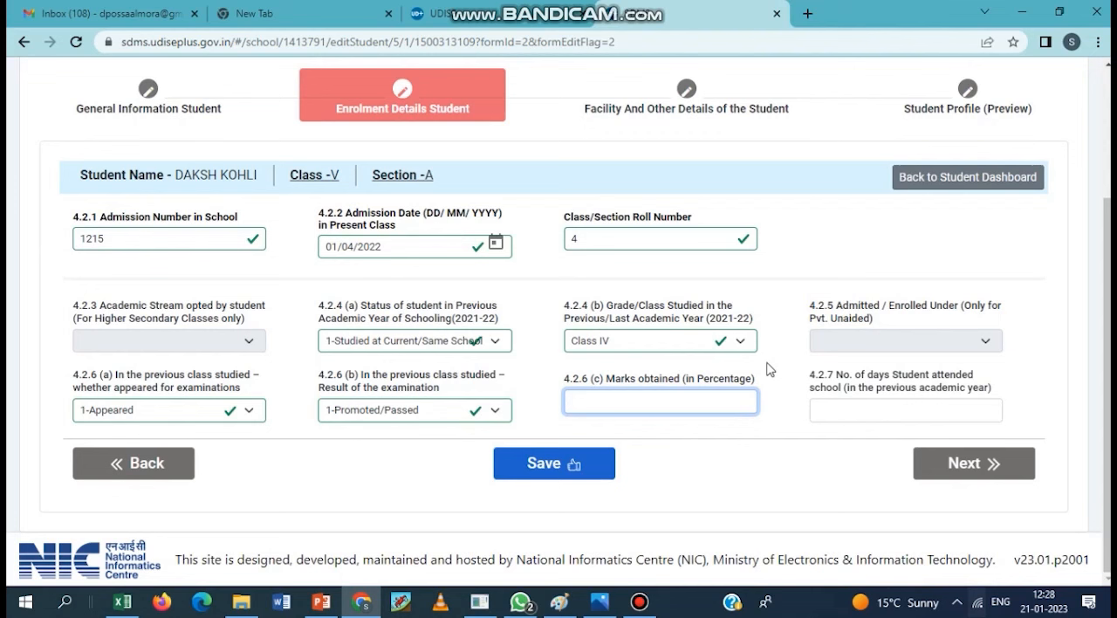
pyautogui.write('73')
pyautogui.click(759, 510)
pyautogui.click(884, 410)
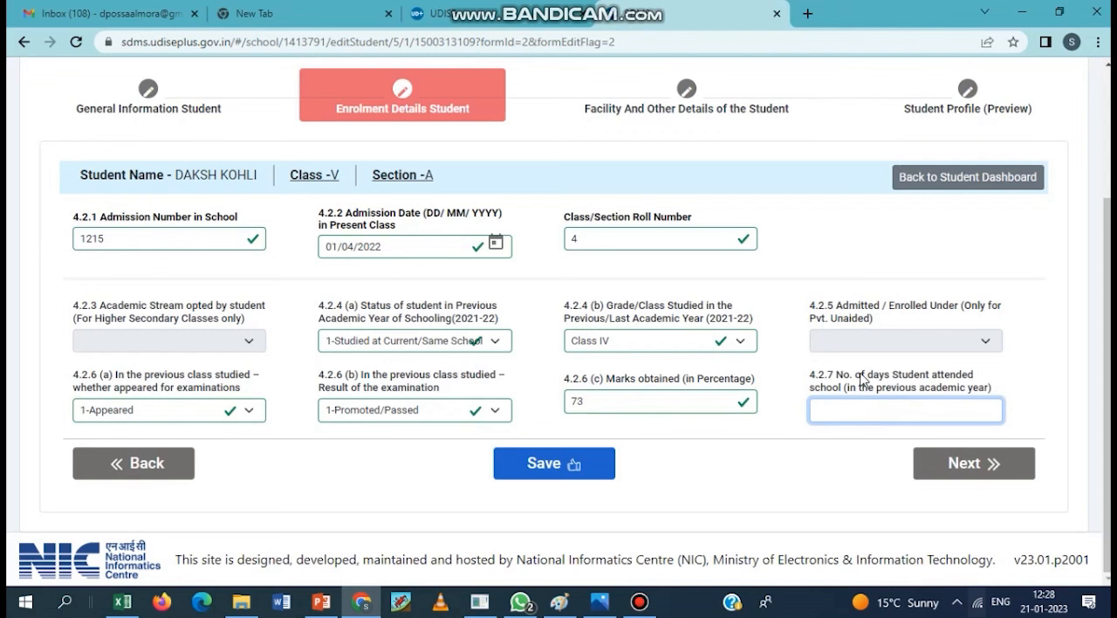
pyautogui.write('207')
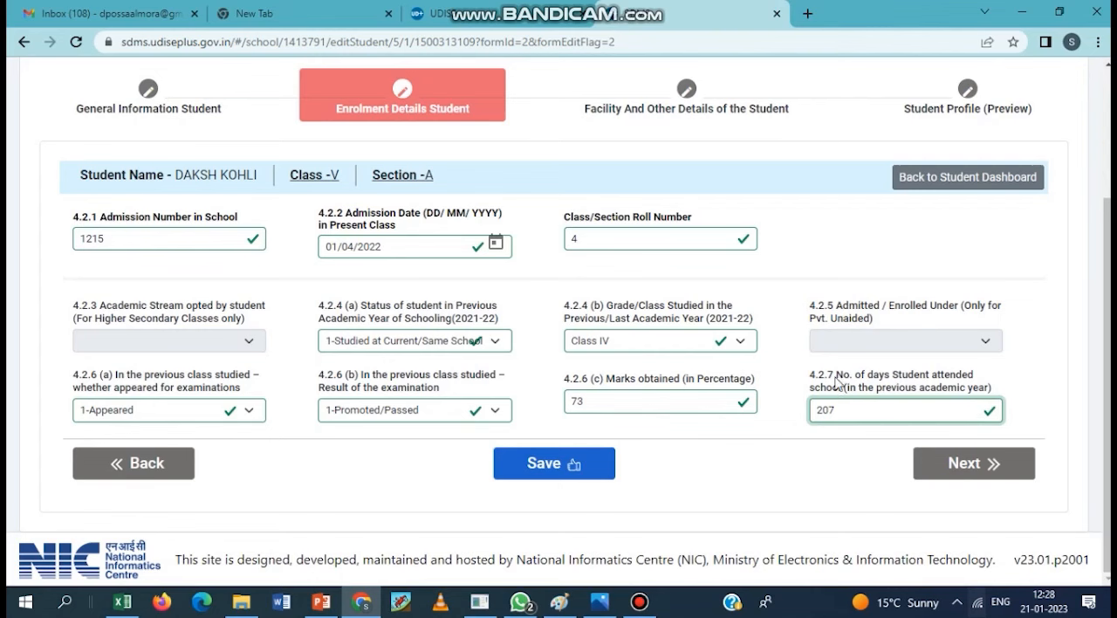
pyautogui.click(743, 468)
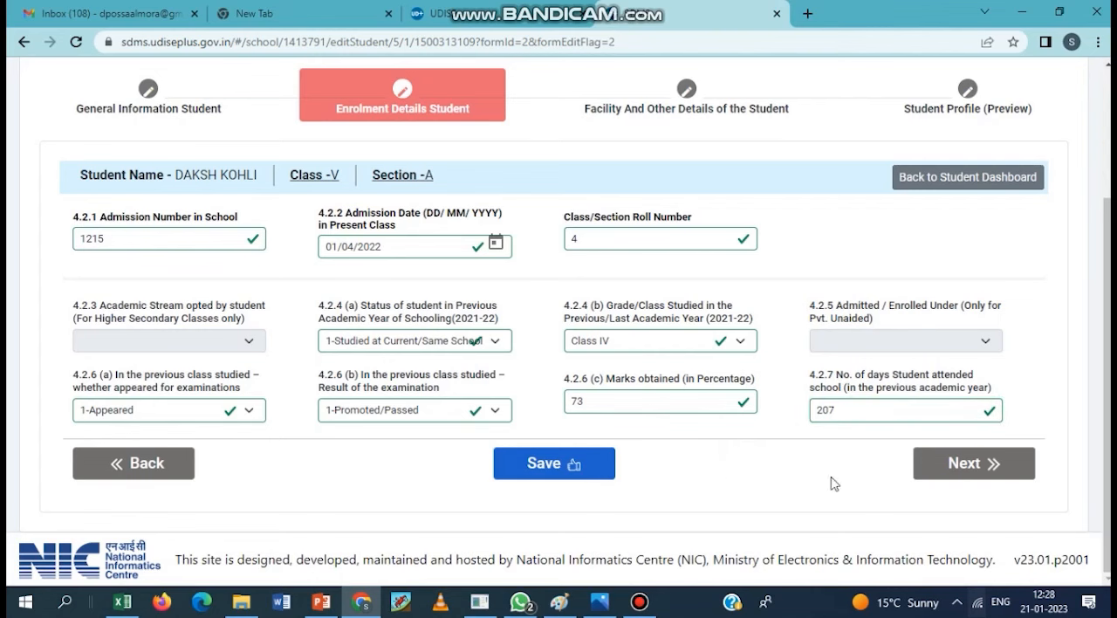
# - Save the enrolment details and proceed to the student's facility and other details form
pyautogui.click(572, 464)
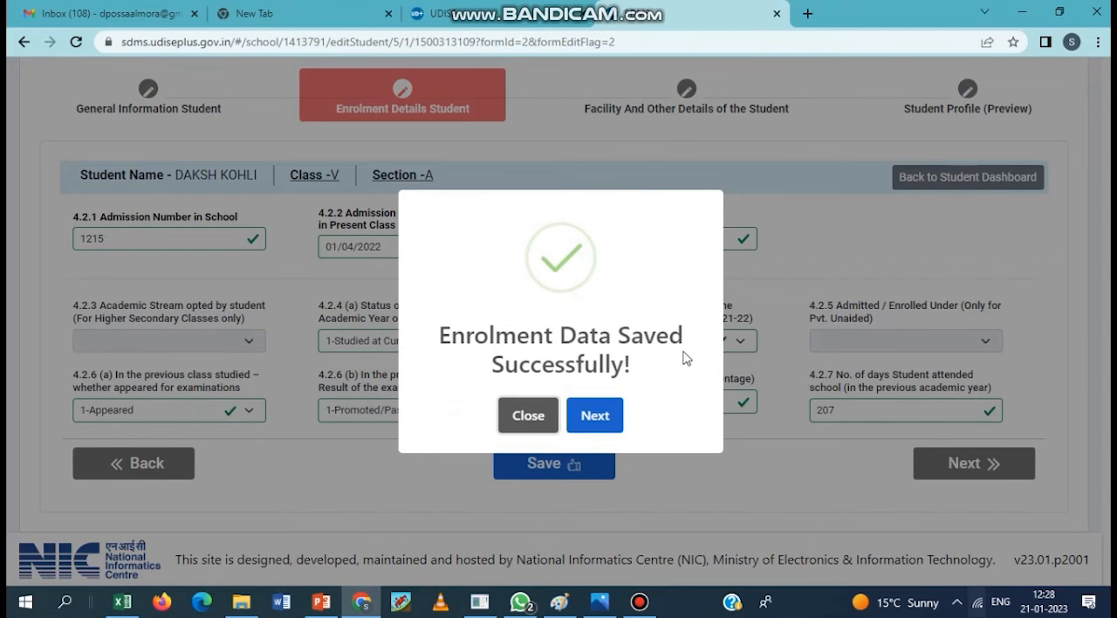
pyautogui.click(590, 414)
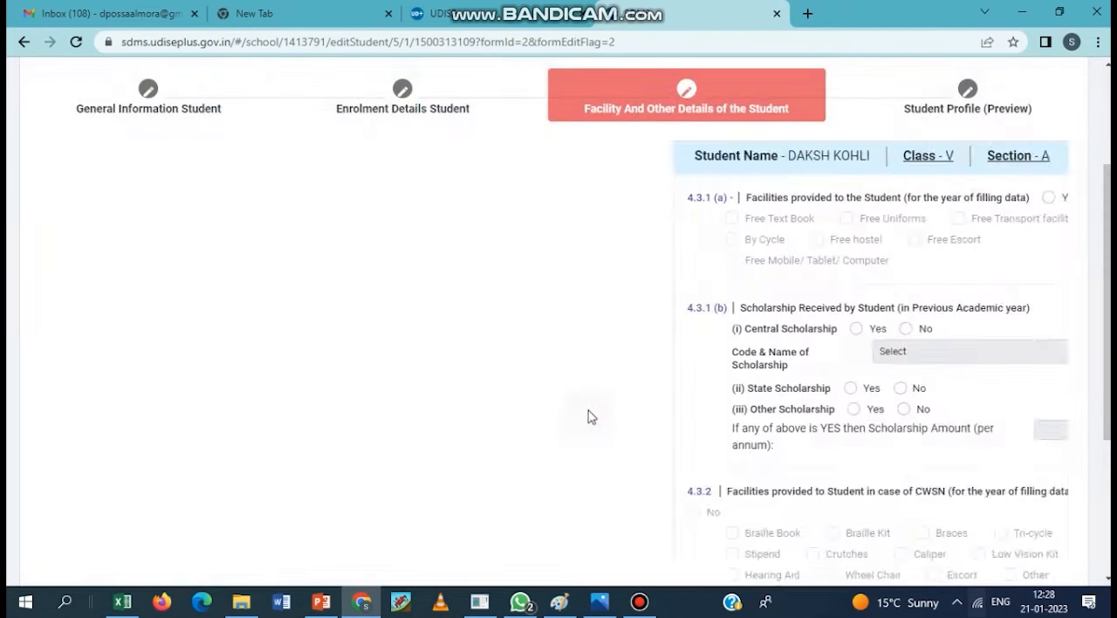
# - Record that facilities are provided to the student, selecting Free Text Book and Free Uniforms
pyautogui.scroll(1, 533, 417)
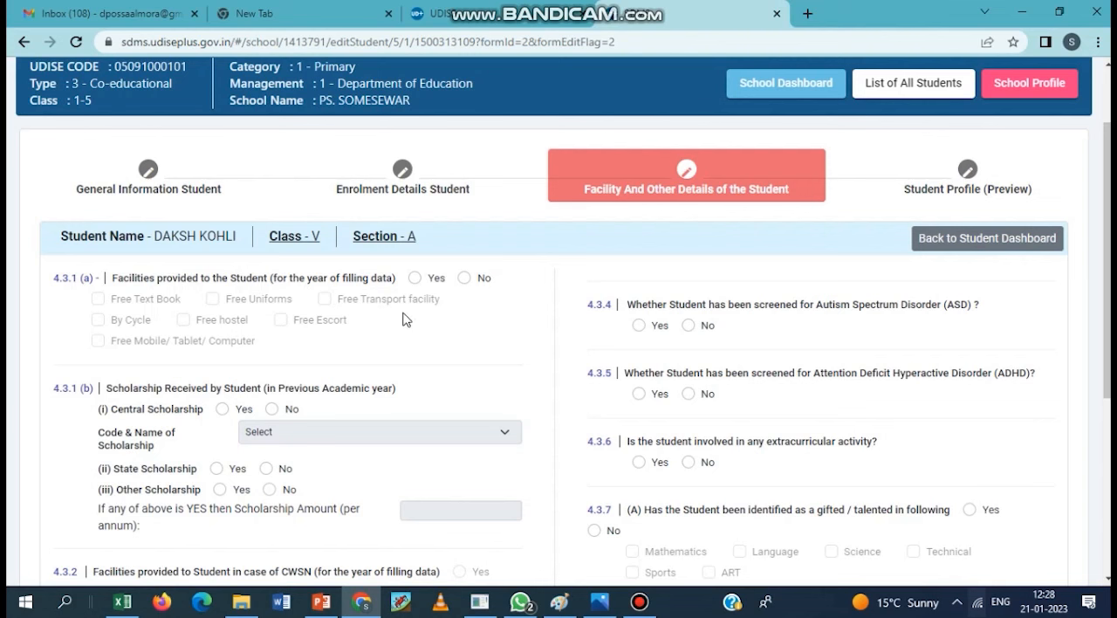
pyautogui.click(414, 278)
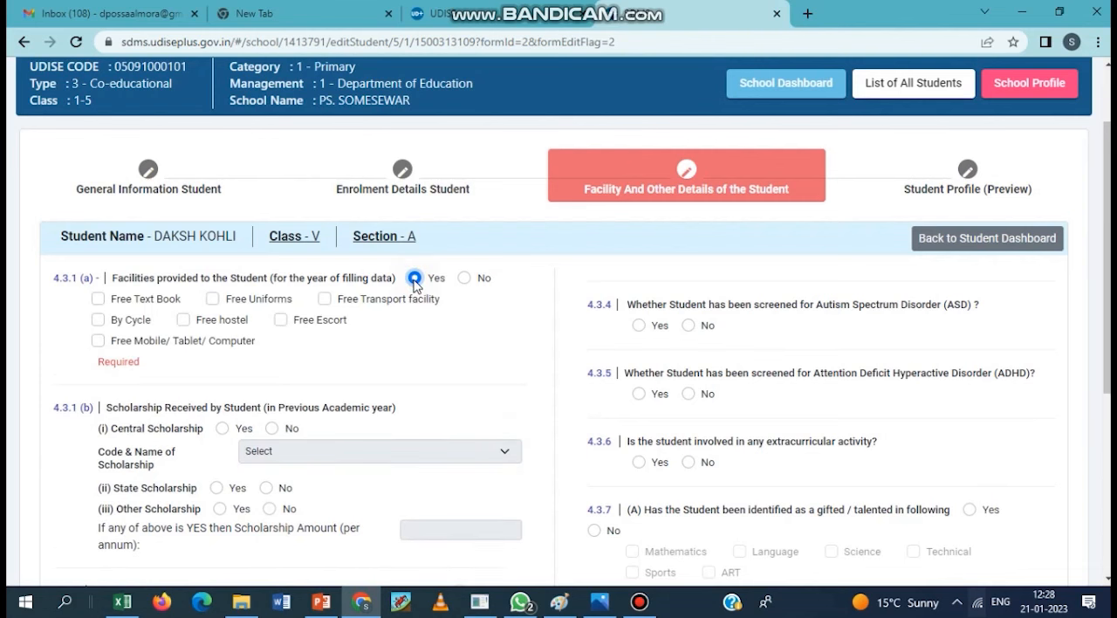
pyautogui.click(97, 298)
pyautogui.click(213, 300)
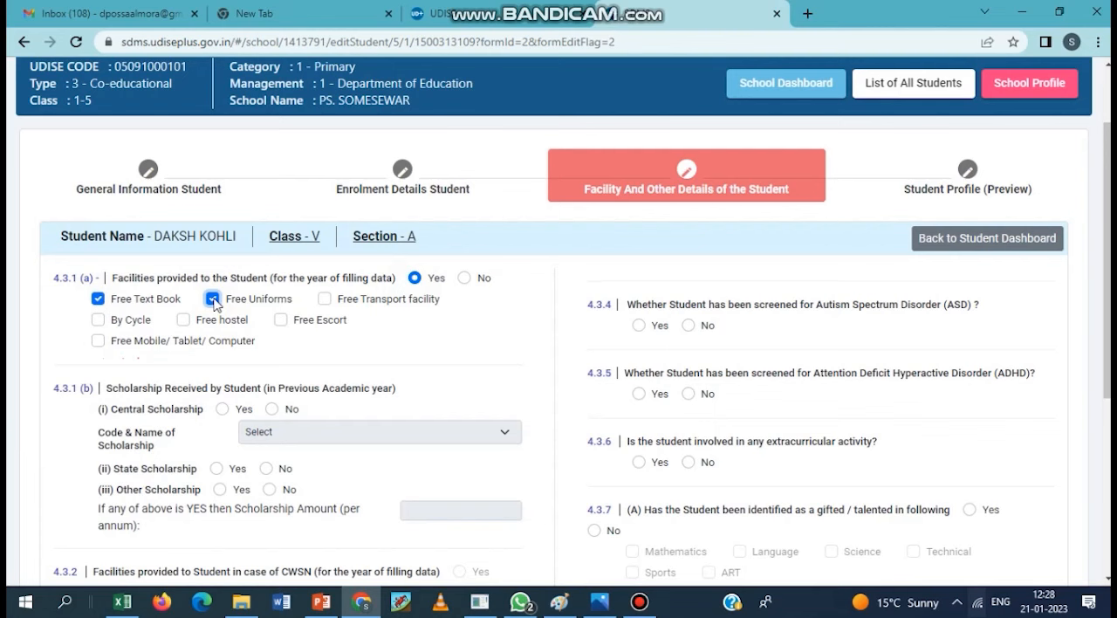
# - Record the previous year's scholarships as Central No, State Yes and Other No, with an annual scholarship amount of 600
pyautogui.scroll(-2, 496, 364)
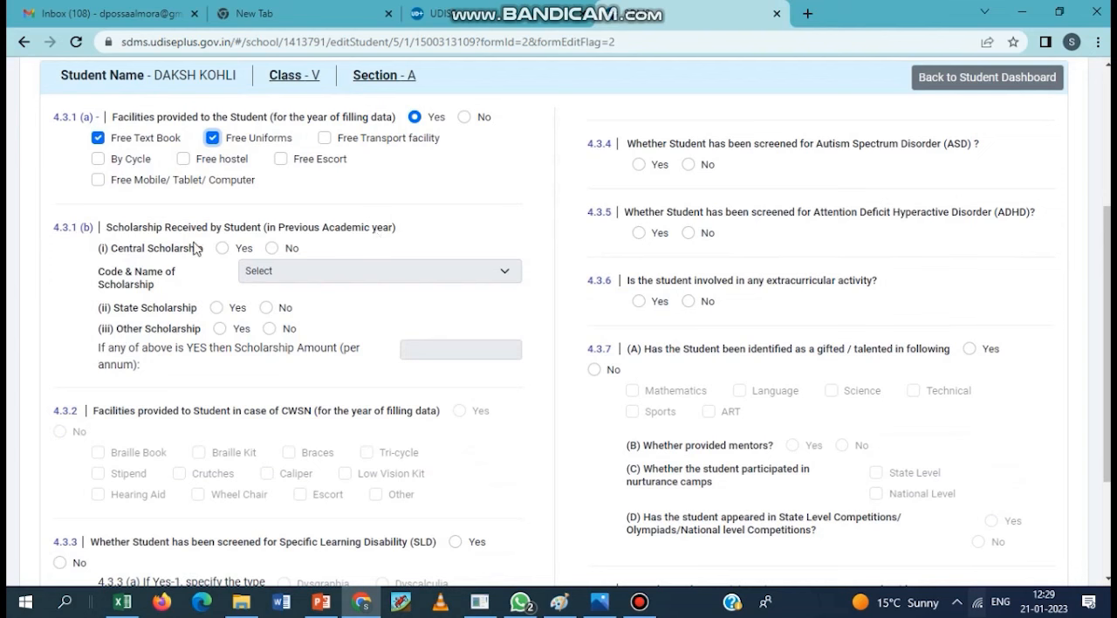
pyautogui.click(272, 248)
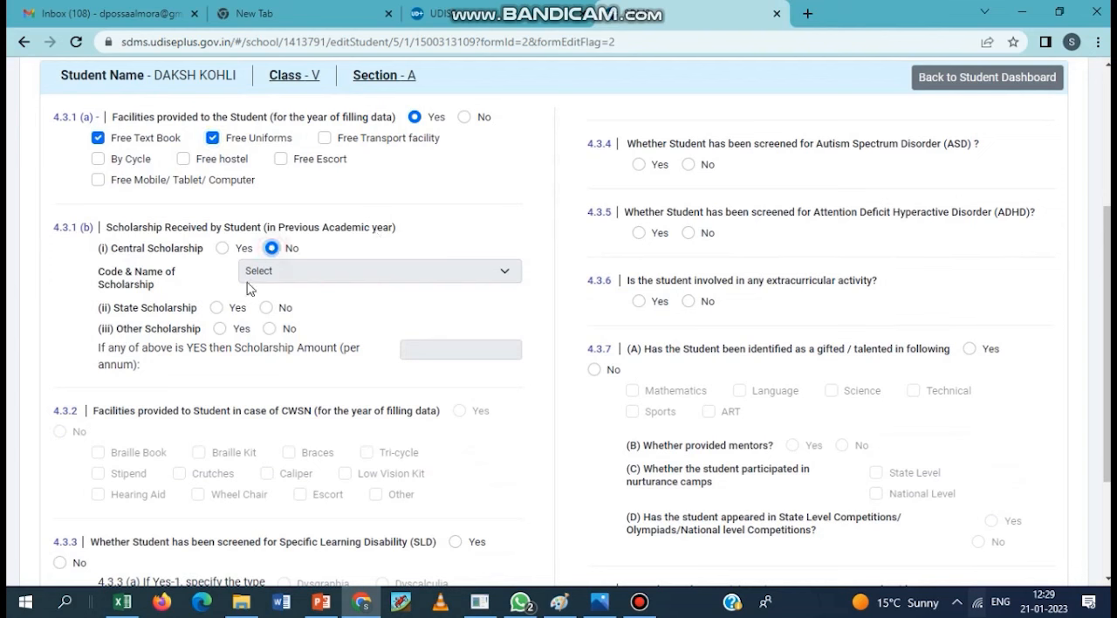
pyautogui.click(216, 308)
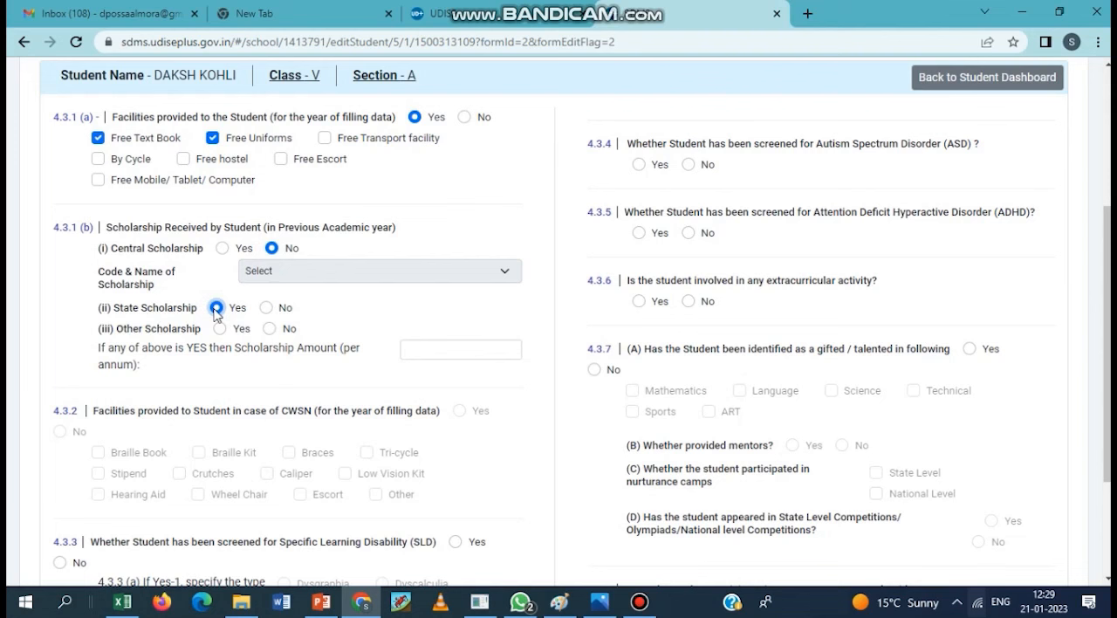
pyautogui.click(270, 330)
pyautogui.click(497, 342)
pyautogui.write('6')
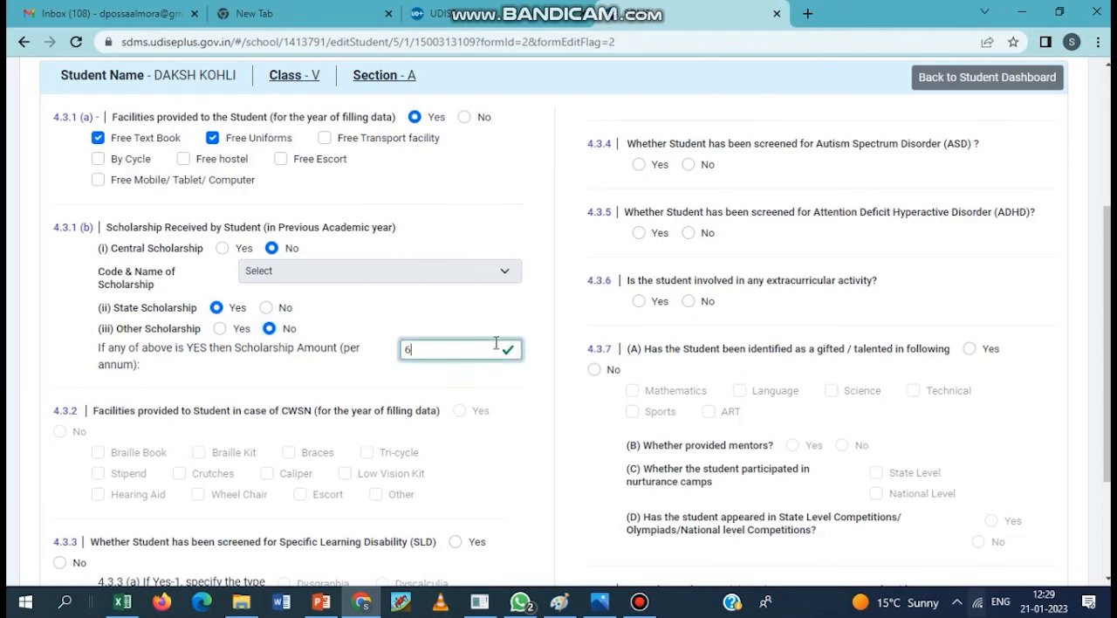
pyautogui.write('00')
pyautogui.click(553, 392)
pyautogui.click(542, 392)
pyautogui.scroll(-1, 541, 392)
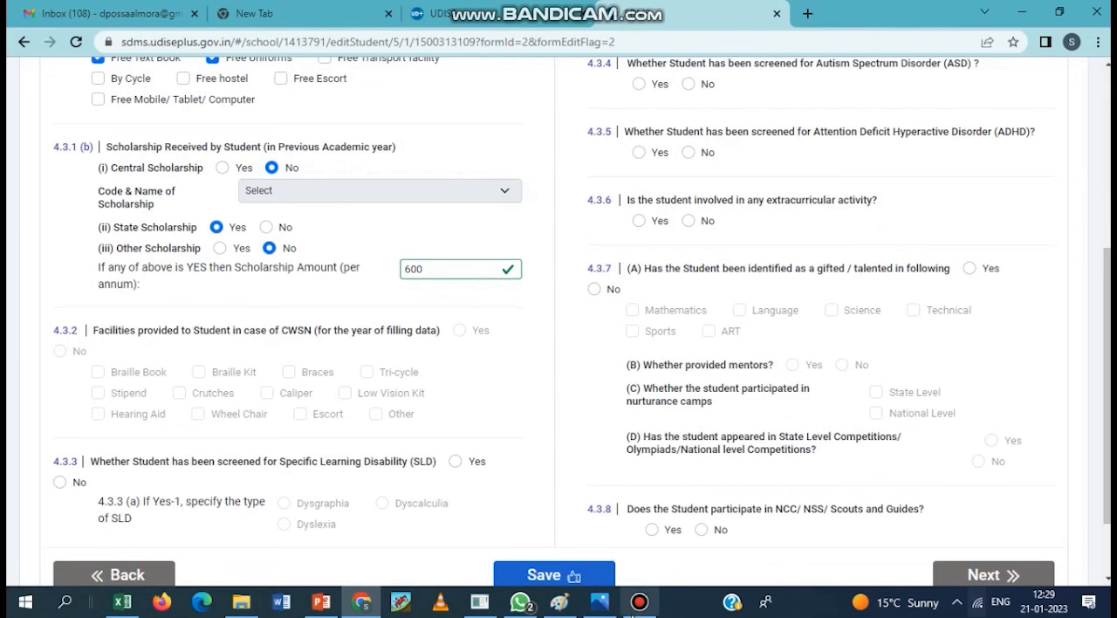
pyautogui.click(640, 602)
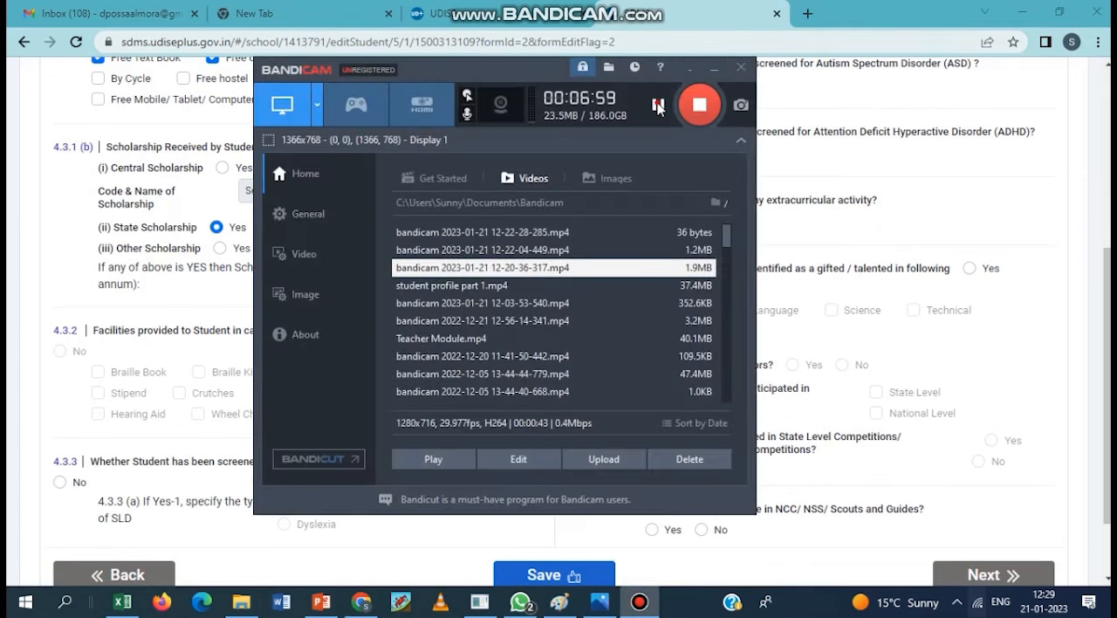
pyautogui.click(164, 362)
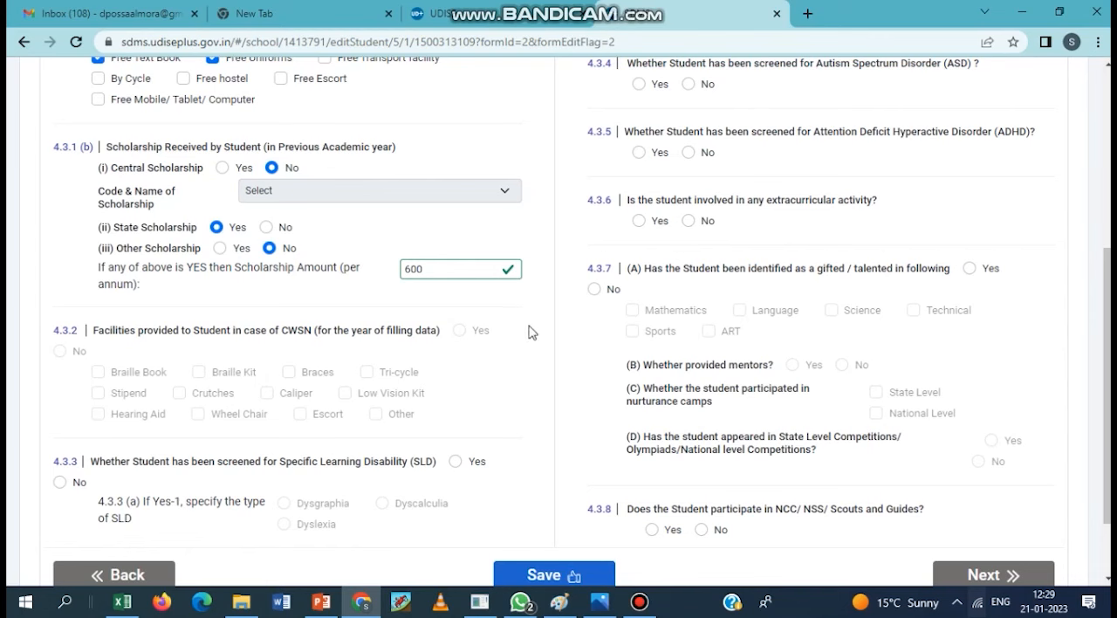
# - Set the Specific Learning Disability (SLD) screening answer to No
pyautogui.scroll(-1, 417, 377)
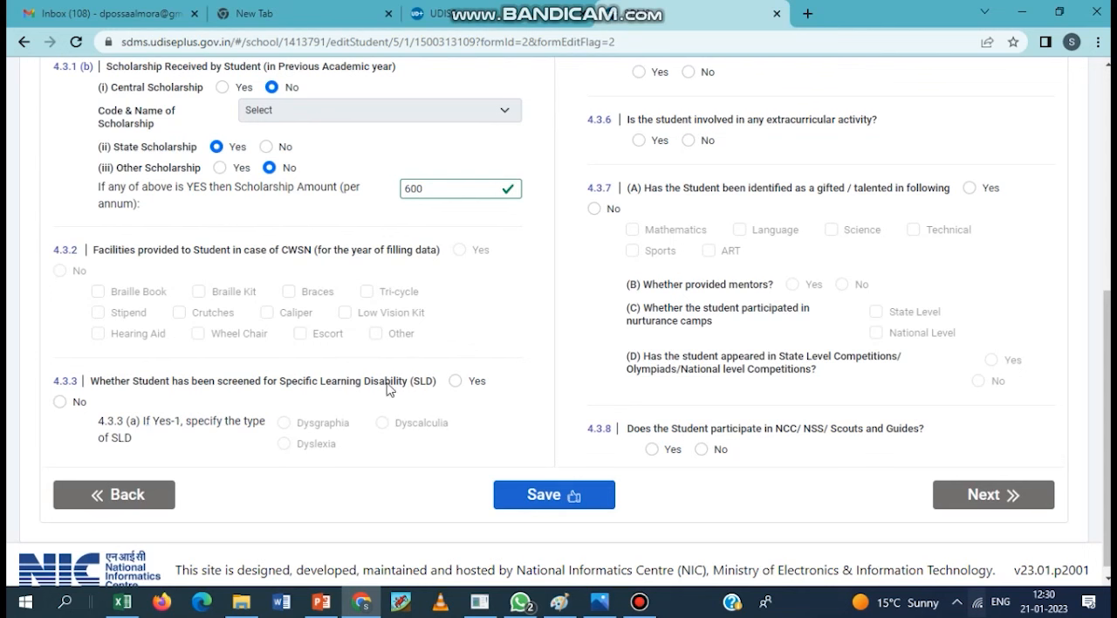
pyautogui.click(454, 380)
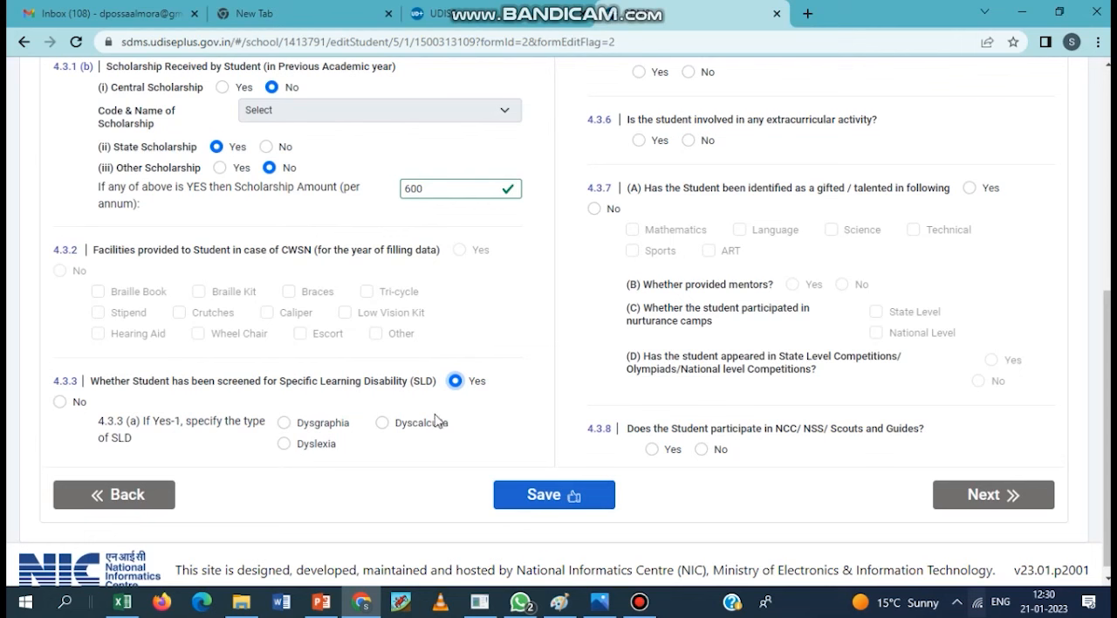
pyautogui.click(60, 402)
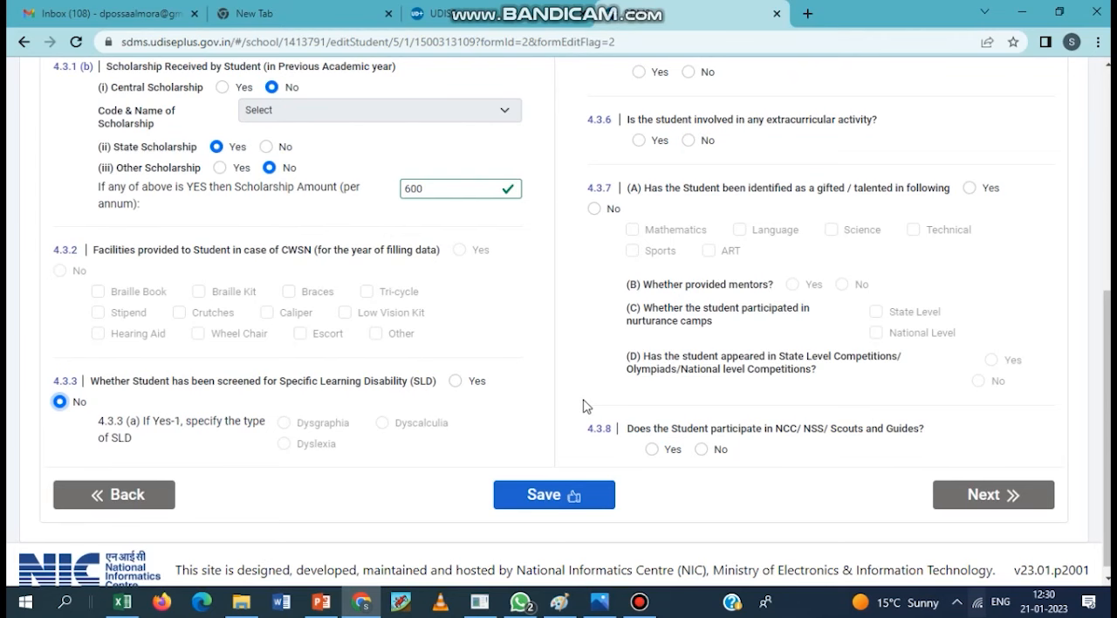
pyautogui.scroll(4, 587, 403)
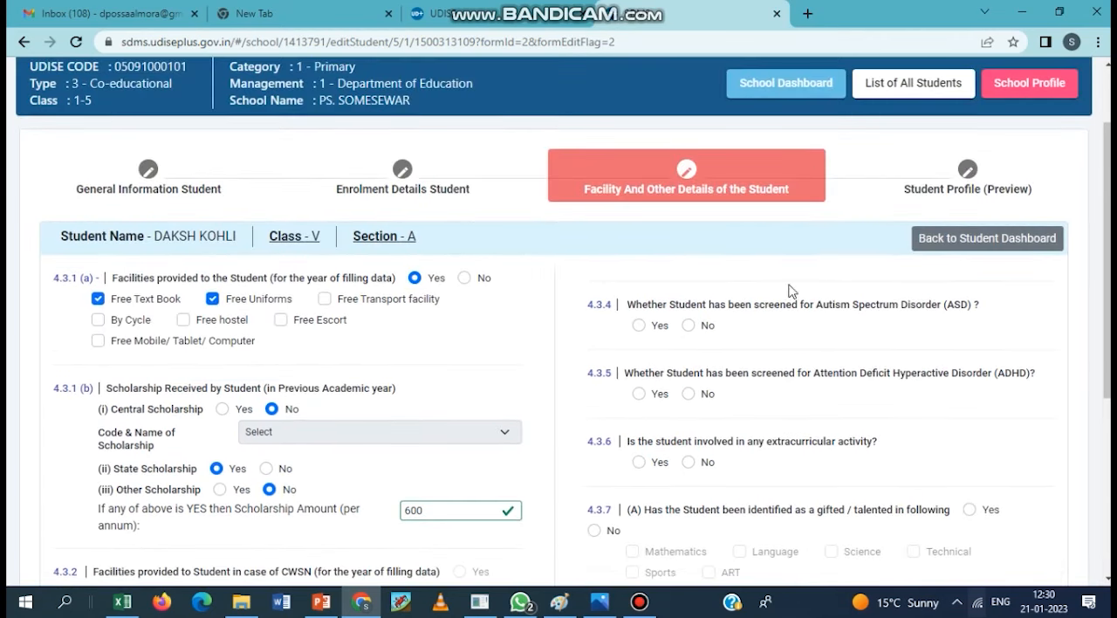
pyautogui.click(639, 602)
pyautogui.click(639, 604)
# - Set both the Autism Spectrum Disorder and the Attention Deficit Hyperactive Disorder screening answers to No
pyautogui.click(689, 326)
pyautogui.click(689, 394)
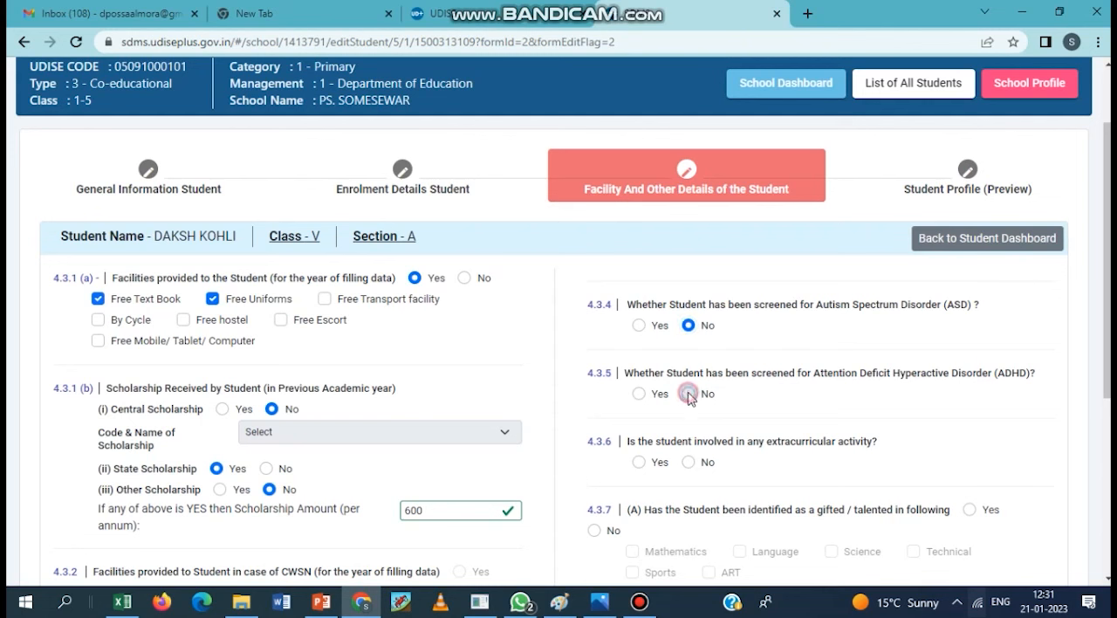
pyautogui.click(639, 601)
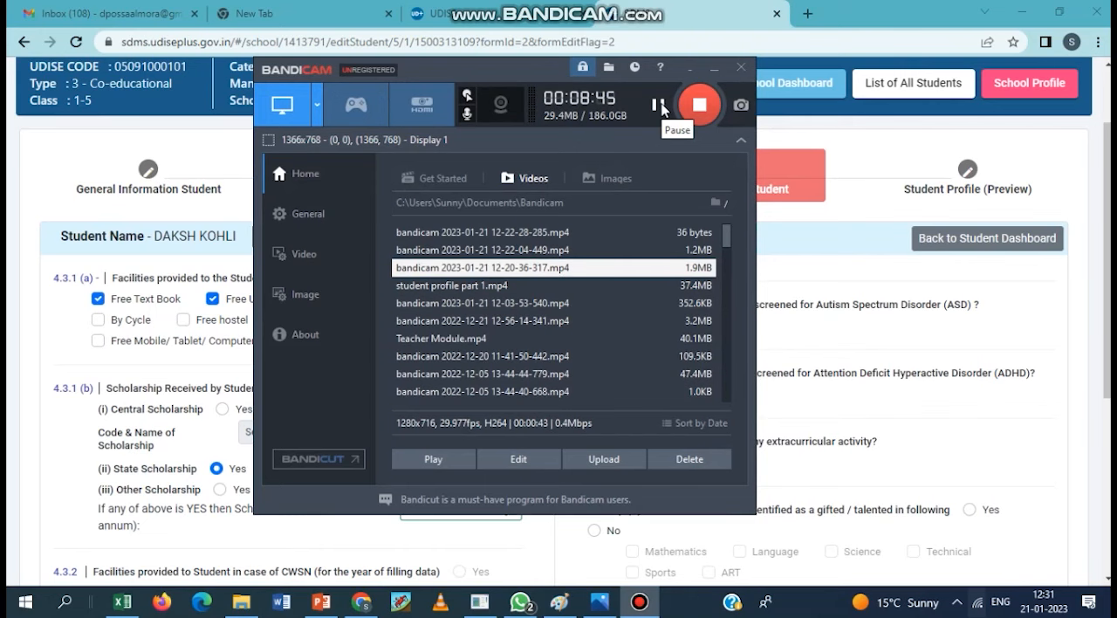
pyautogui.click(690, 68)
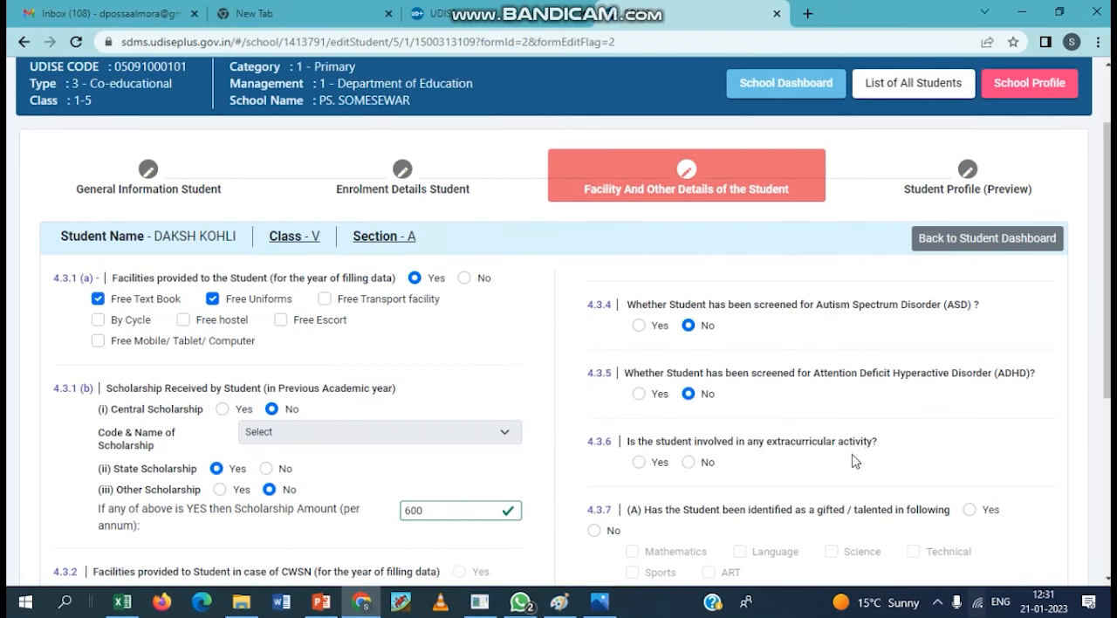
# - Set the student's extracurricular activity involvement to Yes and the gifted/talented identification to No
pyautogui.scroll(-2, 926, 401)
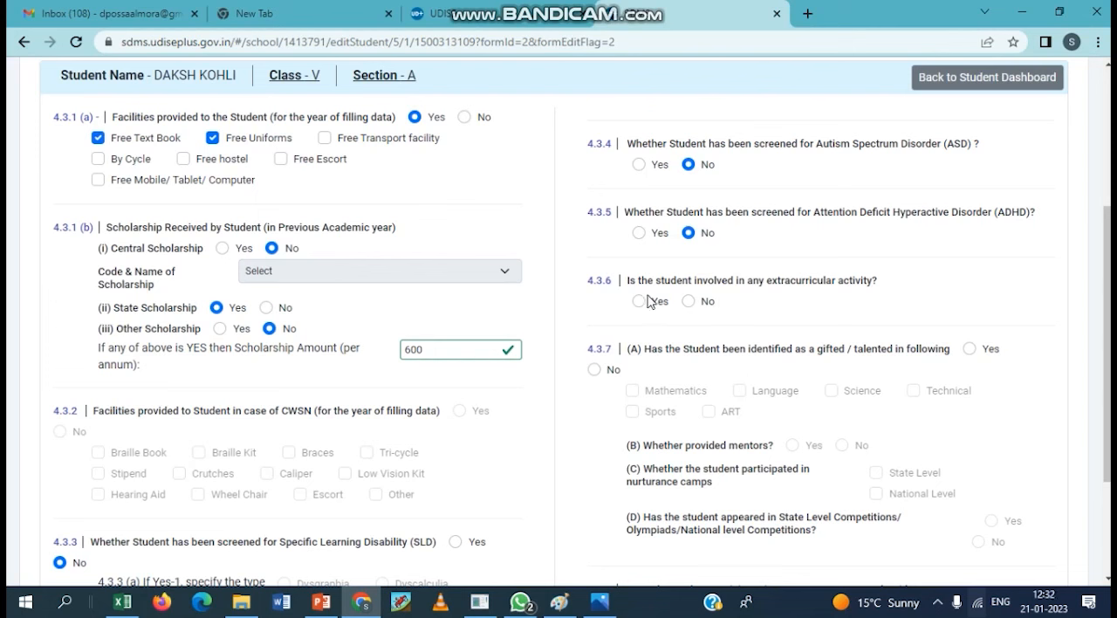
pyautogui.click(687, 302)
pyautogui.scroll(-1, 742, 365)
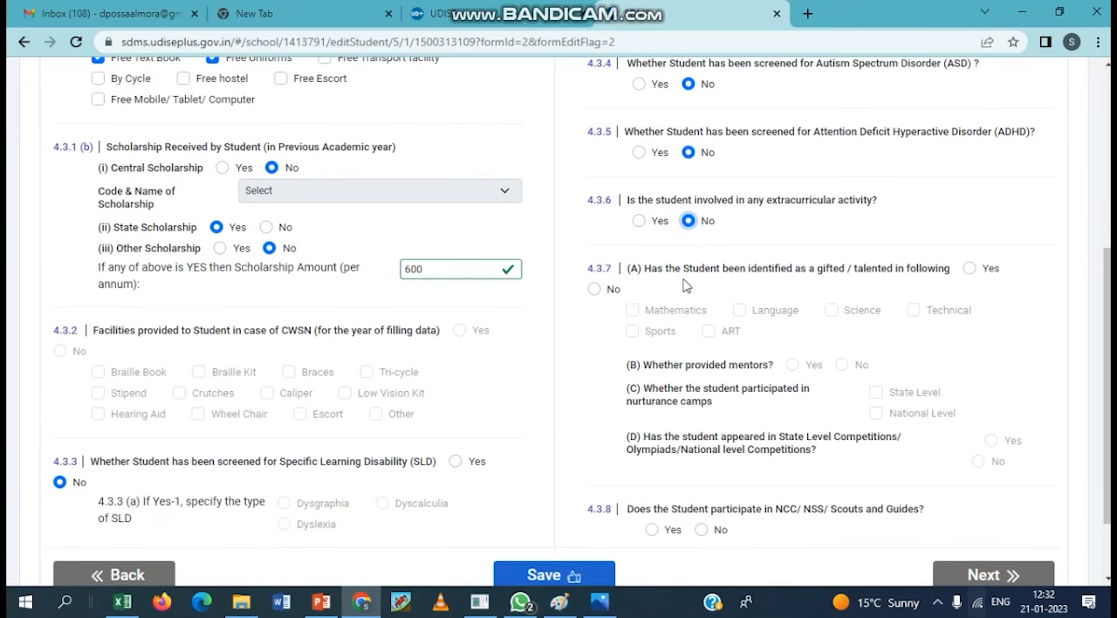
pyautogui.click(639, 221)
pyautogui.click(595, 289)
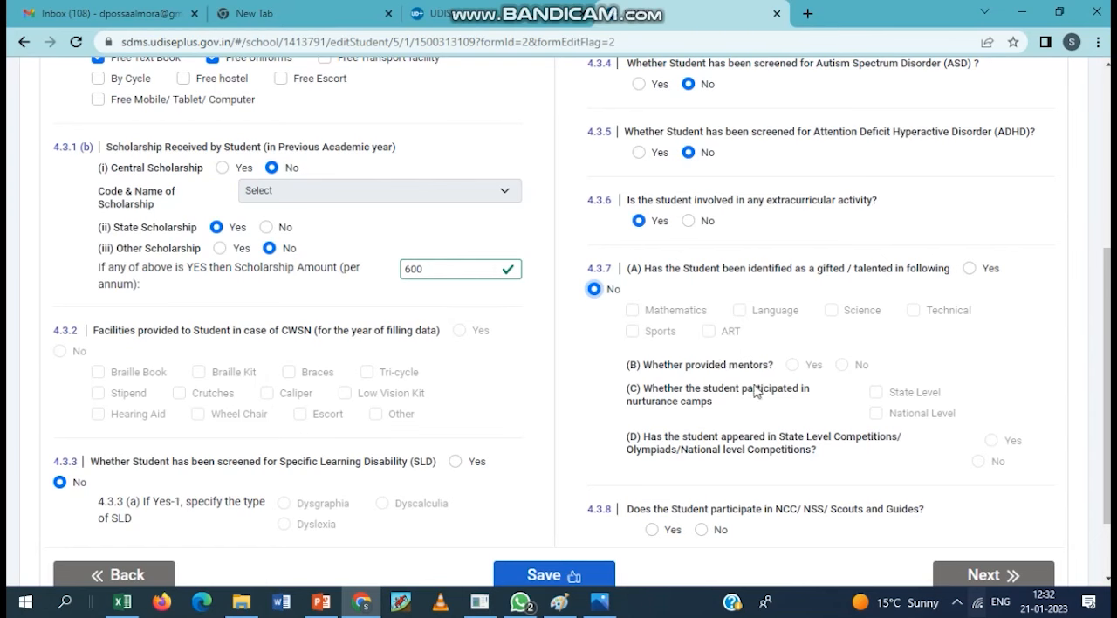
pyautogui.scroll(-1, 669, 405)
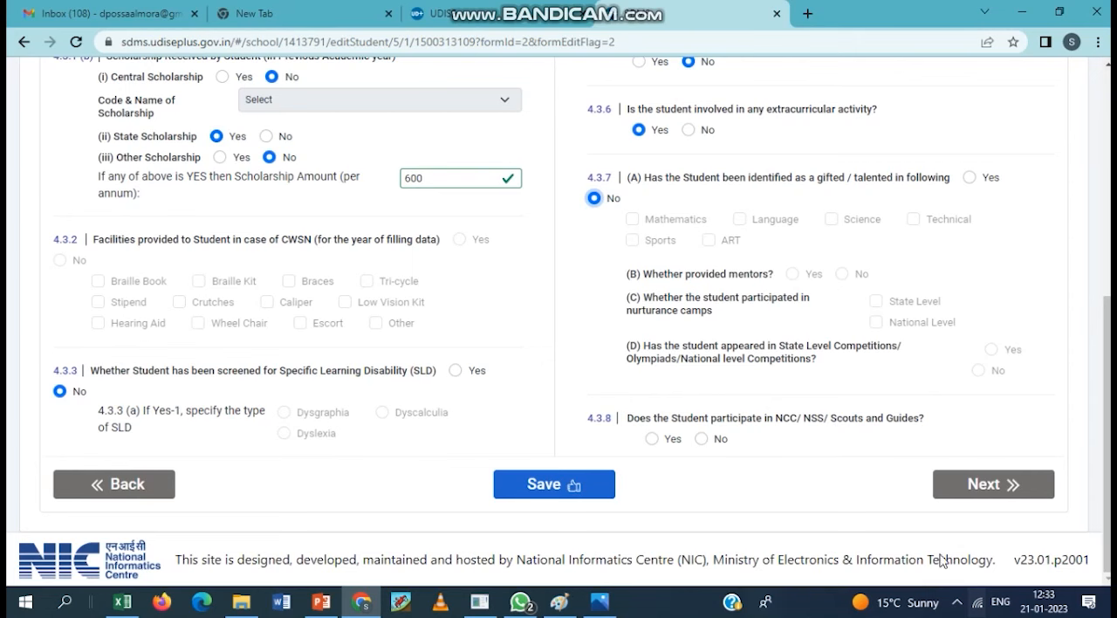
pyautogui.click(957, 602)
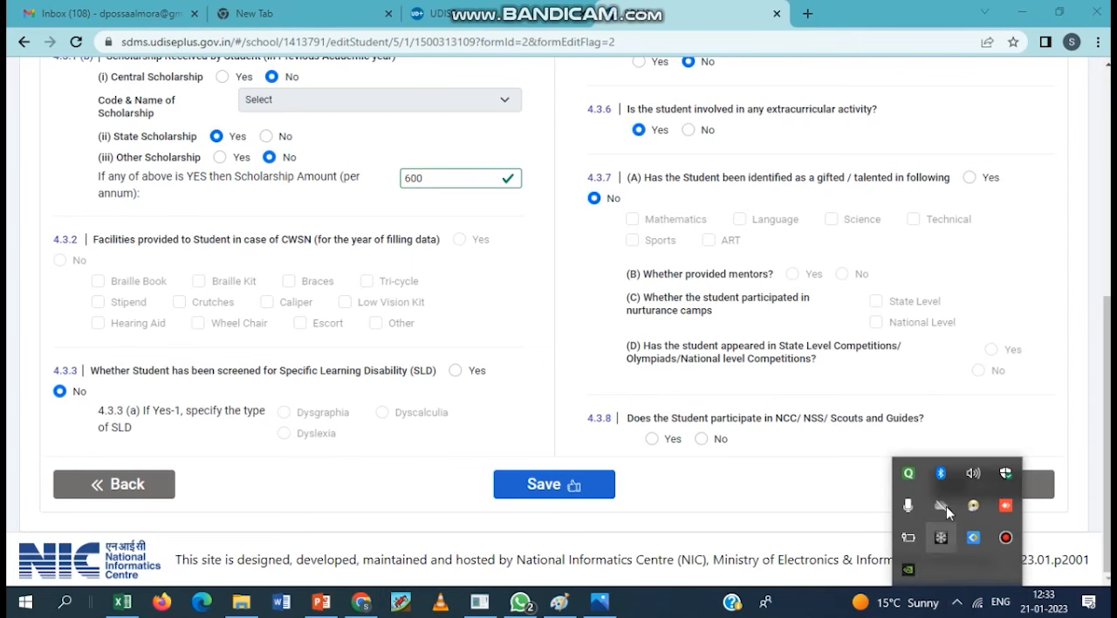
pyautogui.click(1006, 537)
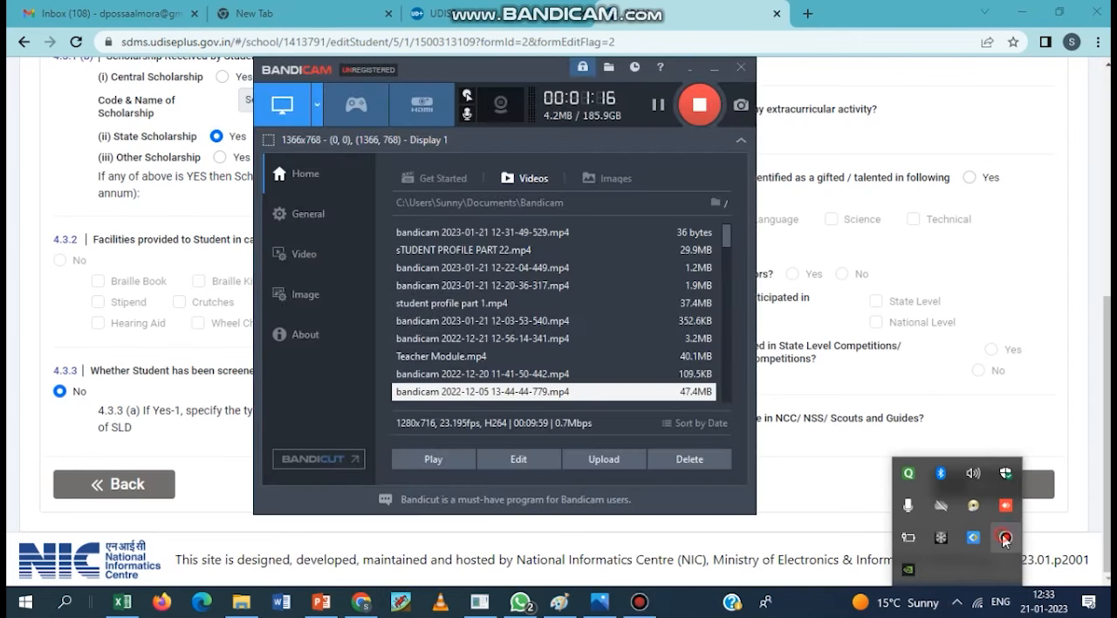
pyautogui.click(688, 69)
pyautogui.click(766, 495)
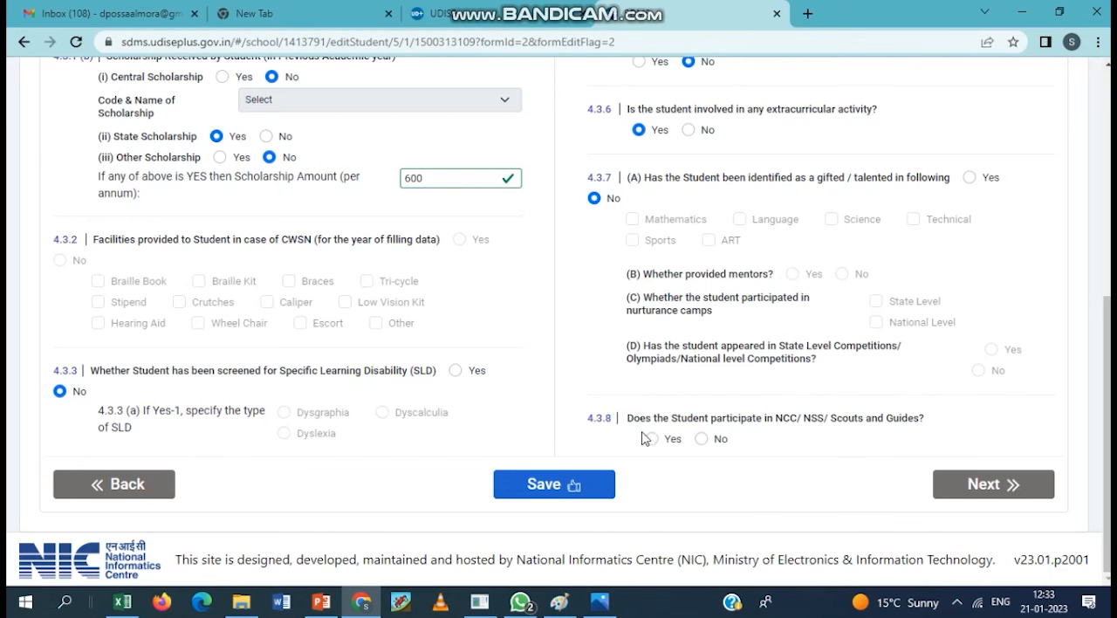
# - Set participation in NCC/NSS/Scouts and Guides to No and save the facility and other details
pyautogui.click(702, 440)
pyautogui.click(578, 491)
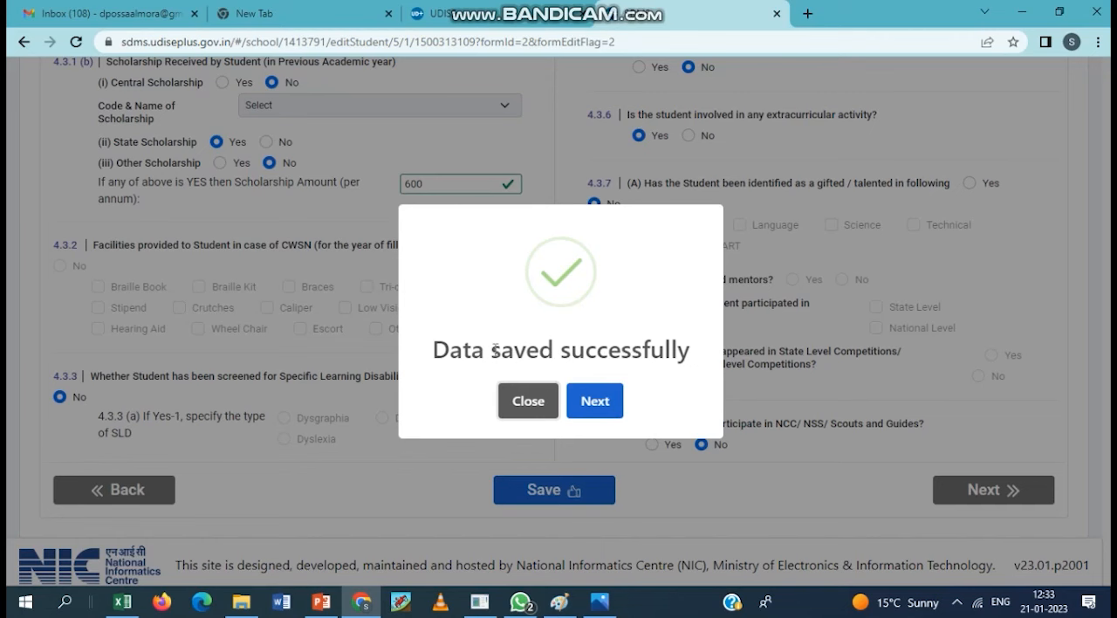
# - Proceed to the student profile preview and review the filled data down to the finalizing option
pyautogui.click(599, 407)
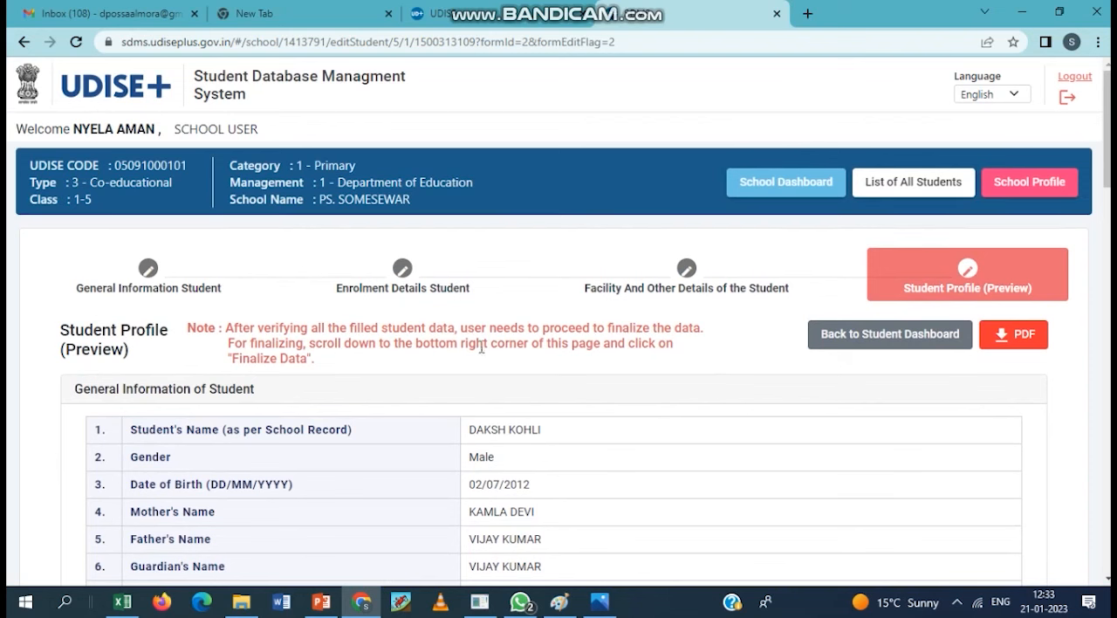
pyautogui.scroll(-5, 495, 456)
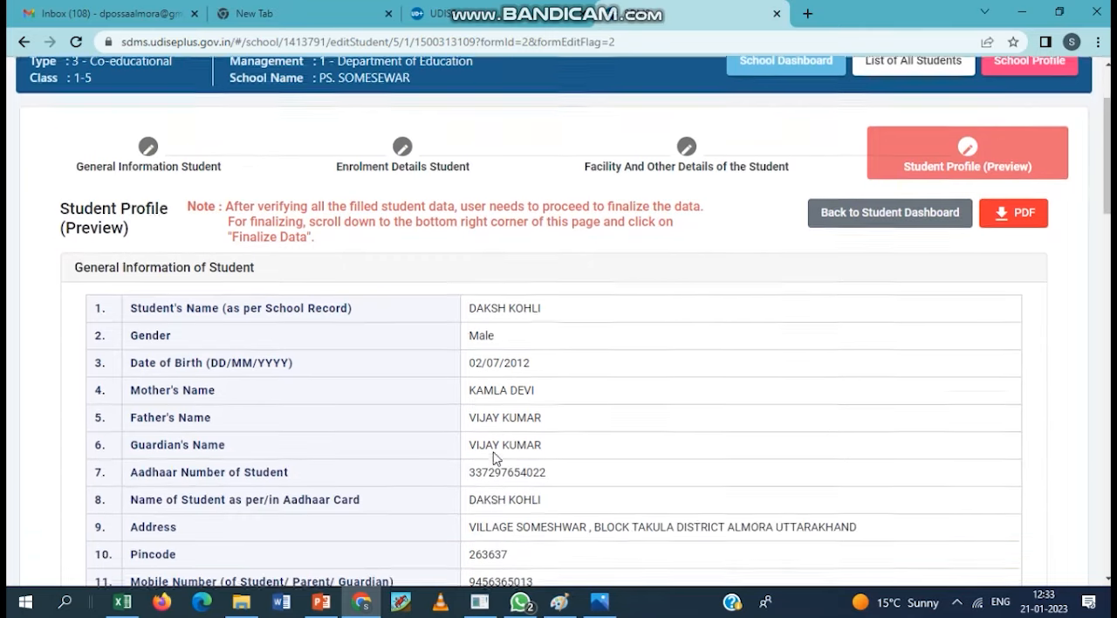
pyautogui.scroll(-15, 495, 452)
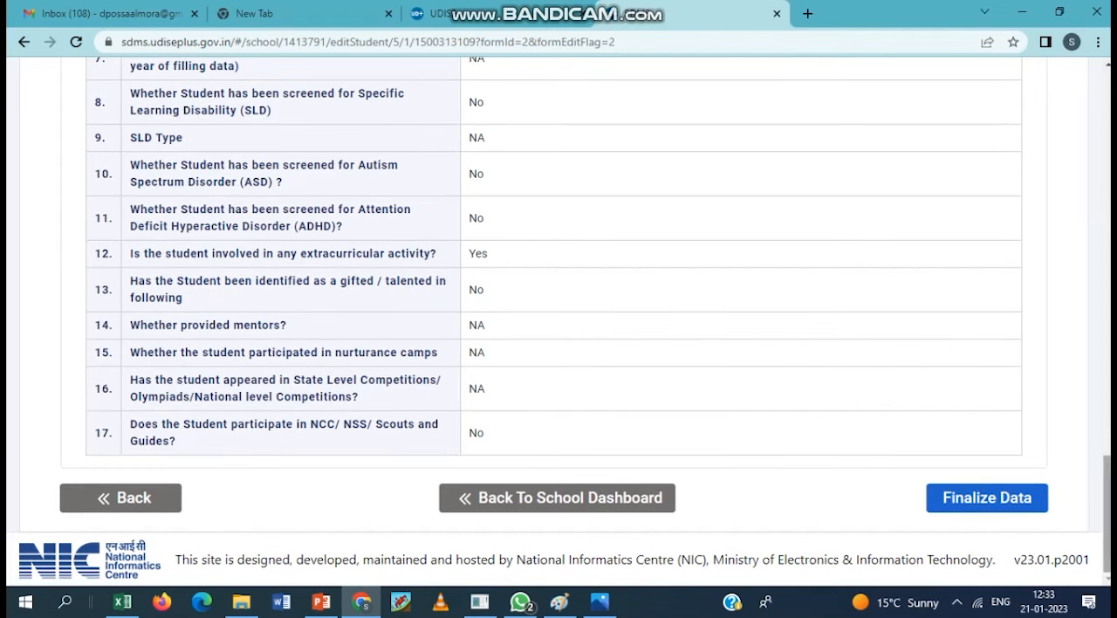
# - Finalize the student's data, confirming the finalization, and return to the school dashboard
pyautogui.click(993, 499)
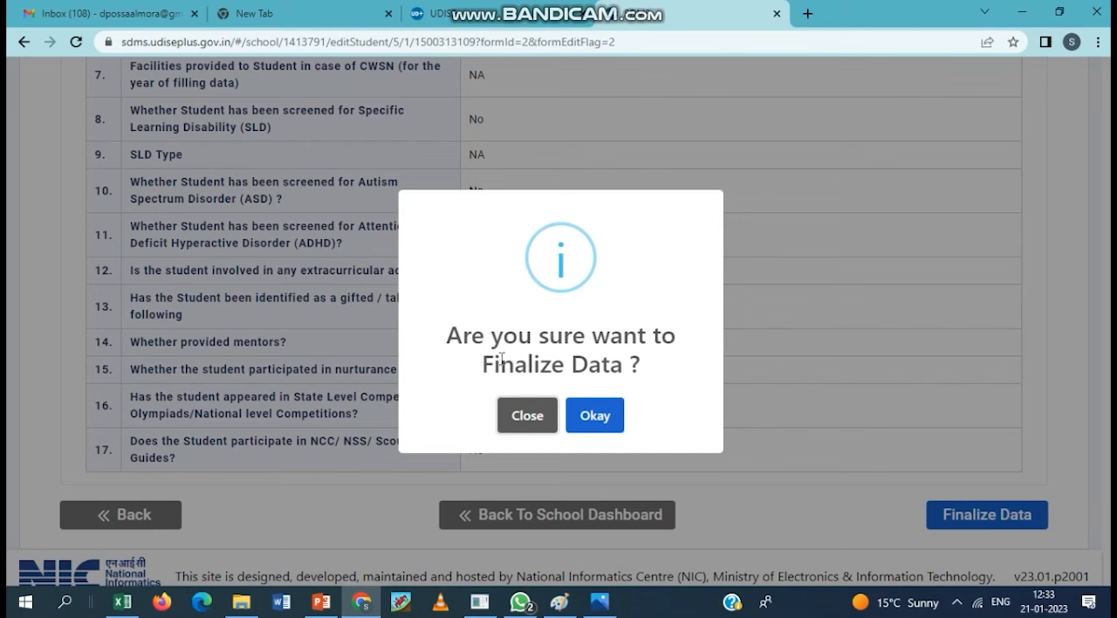
pyautogui.click(594, 424)
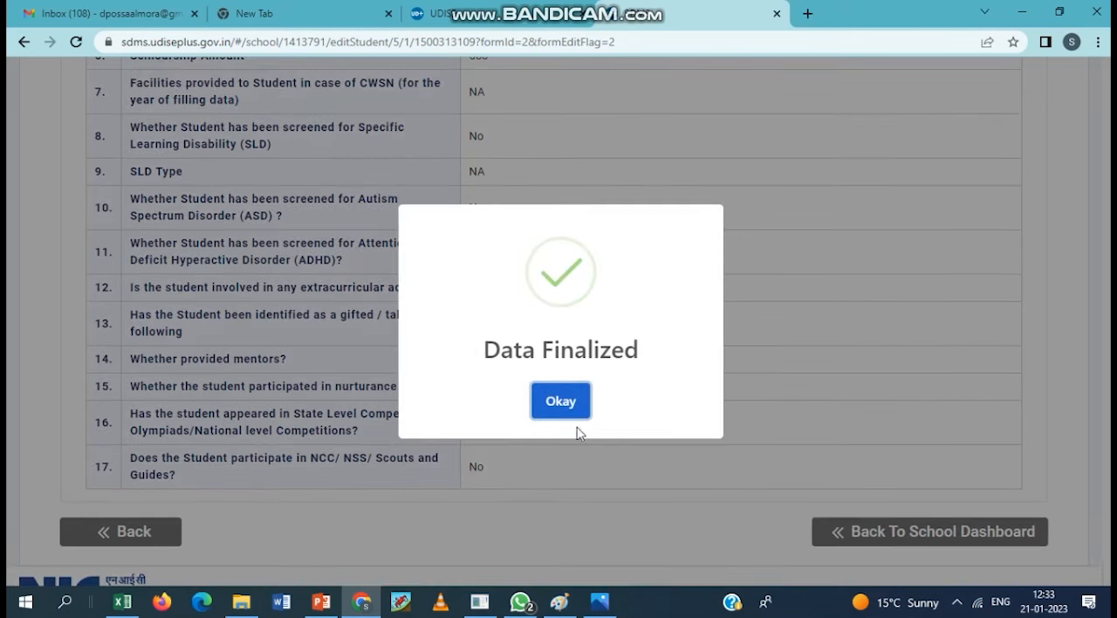
pyautogui.click(564, 416)
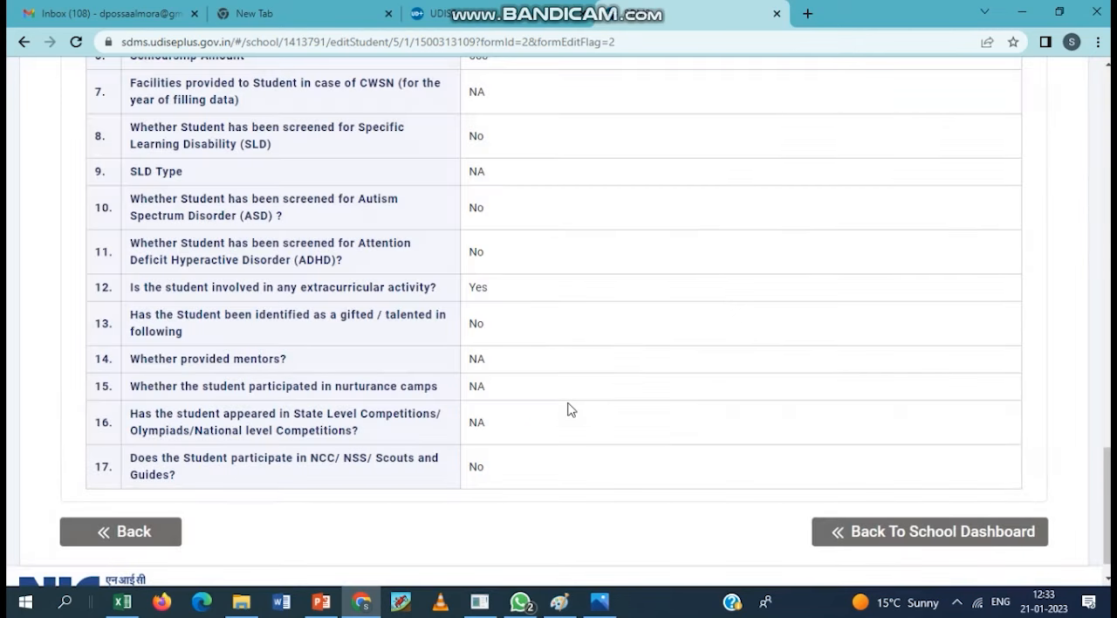
pyautogui.click(906, 542)
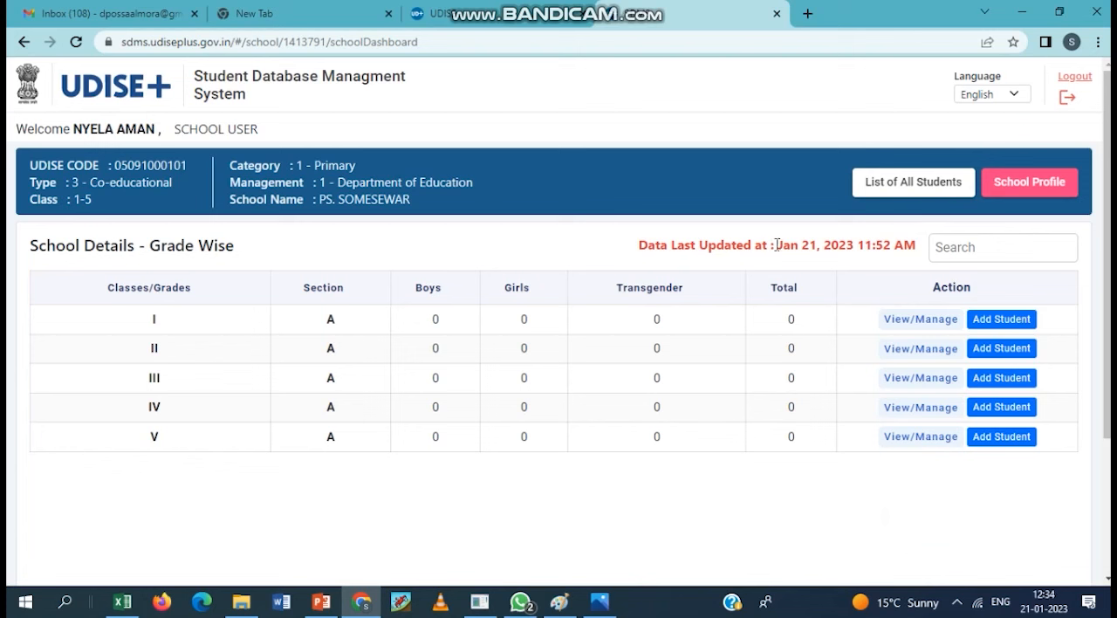
# - Check the dashboard's last-updated date, and review the student's profile preview from the Class V enrolment list
pyautogui.moveTo(784, 244); pyautogui.dragTo(890, 241)
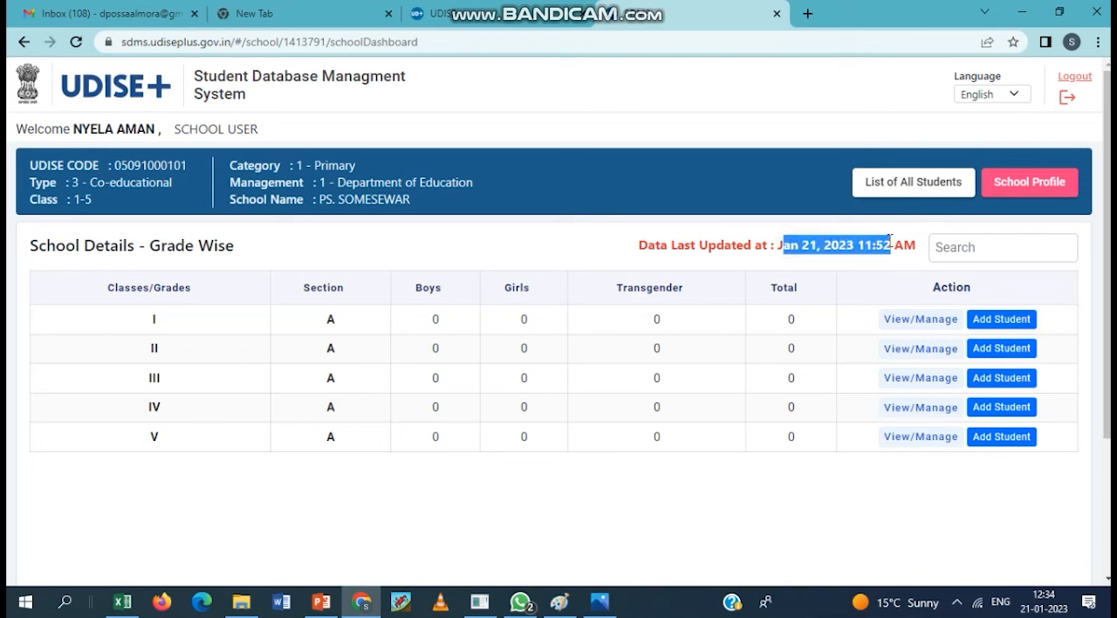
pyautogui.click(921, 438)
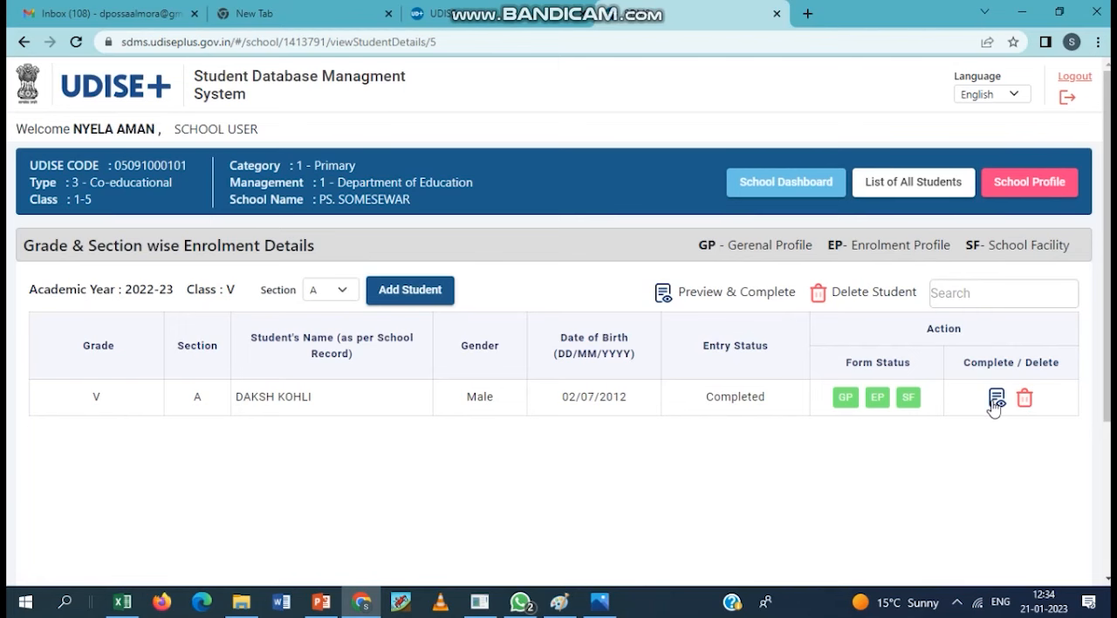
pyautogui.click(997, 399)
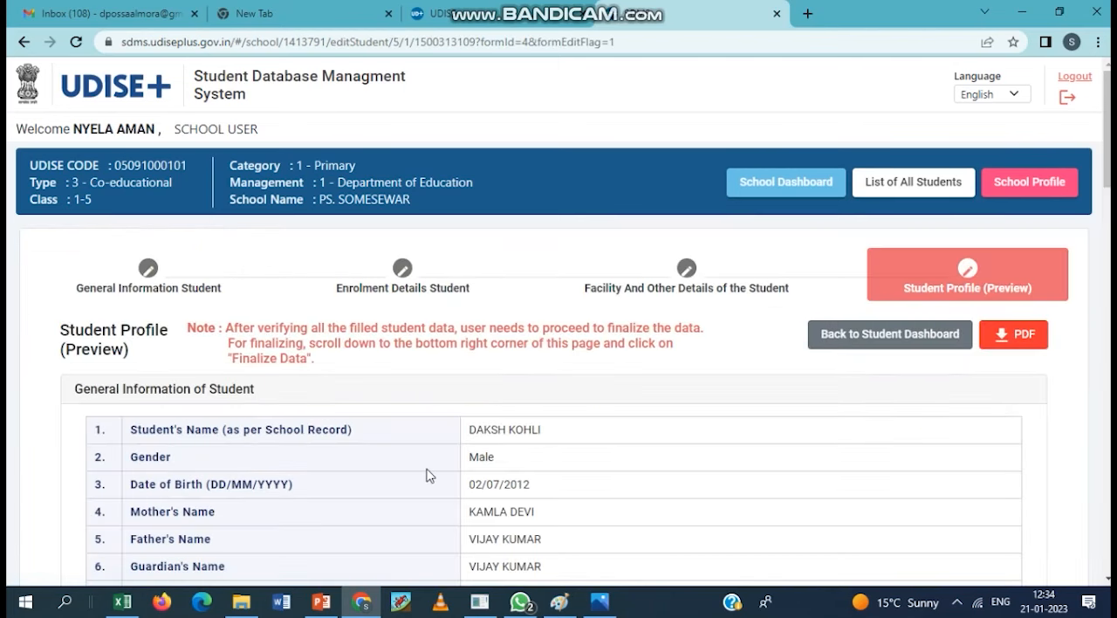
pyautogui.scroll(-20, 441, 481)
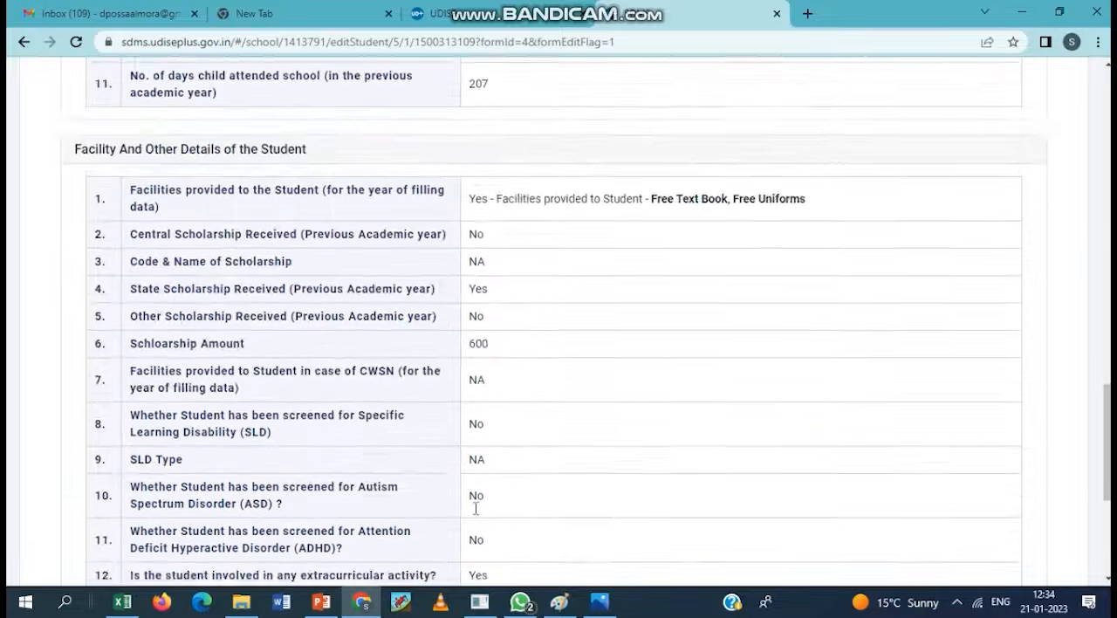
pyautogui.scroll(20, 482, 520)
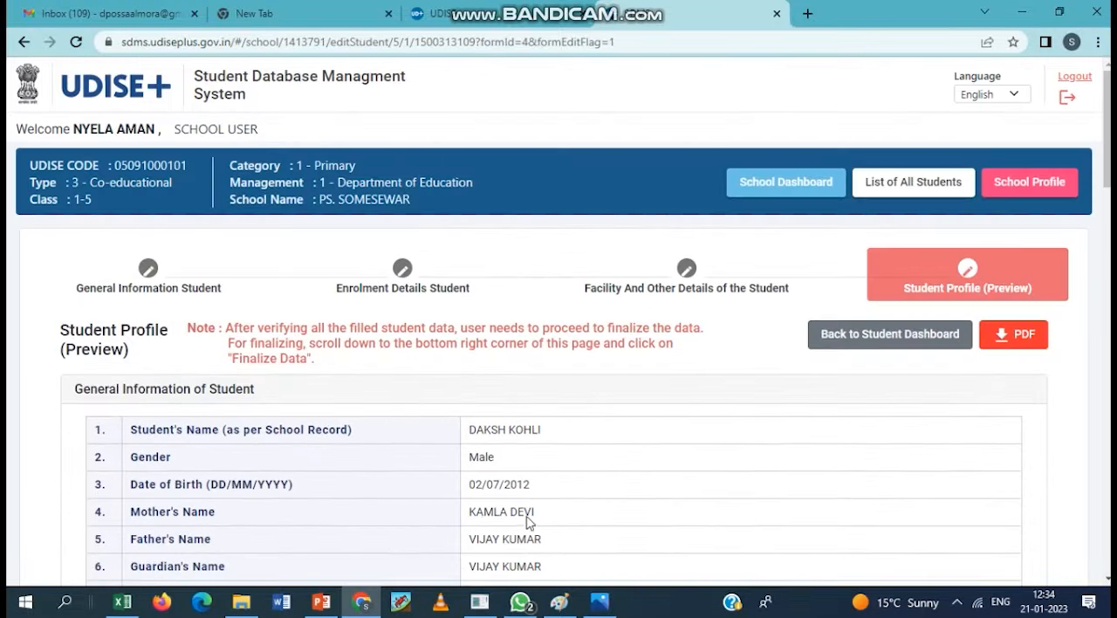
# - Open the PDF print preview of the student's profile, try to cancel and close it, and return to the SDMS window
pyautogui.click(1013, 335)
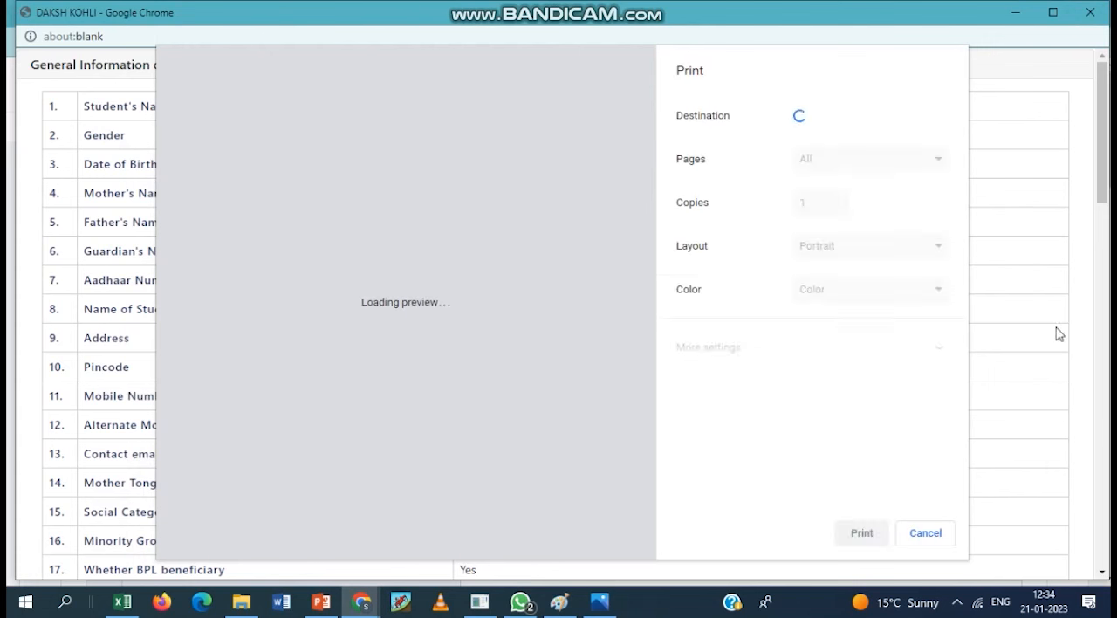
pyautogui.click(945, 534)
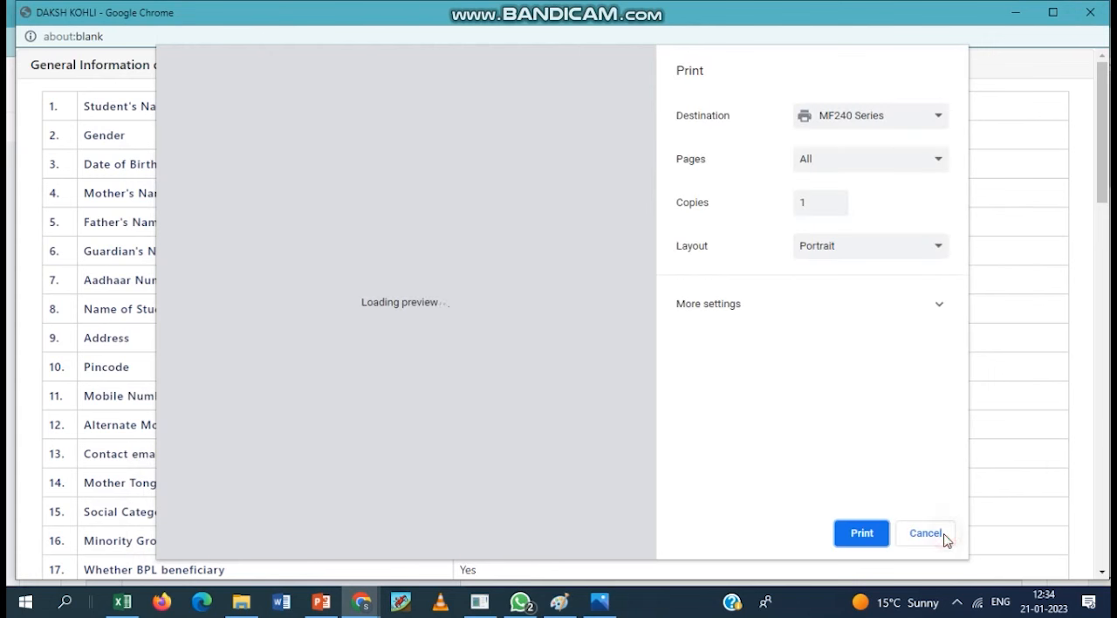
pyautogui.click(932, 533)
pyautogui.click(1074, 401)
pyautogui.click(1091, 12)
pyautogui.click(882, 286)
pyautogui.click(513, 550)
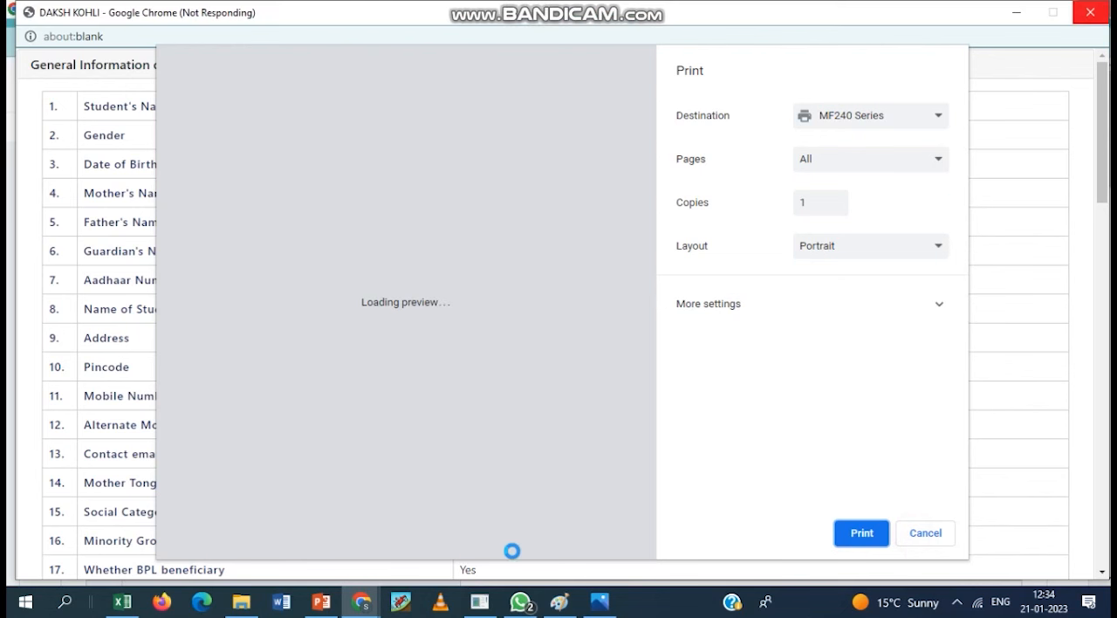
pyautogui.moveTo(361, 602)
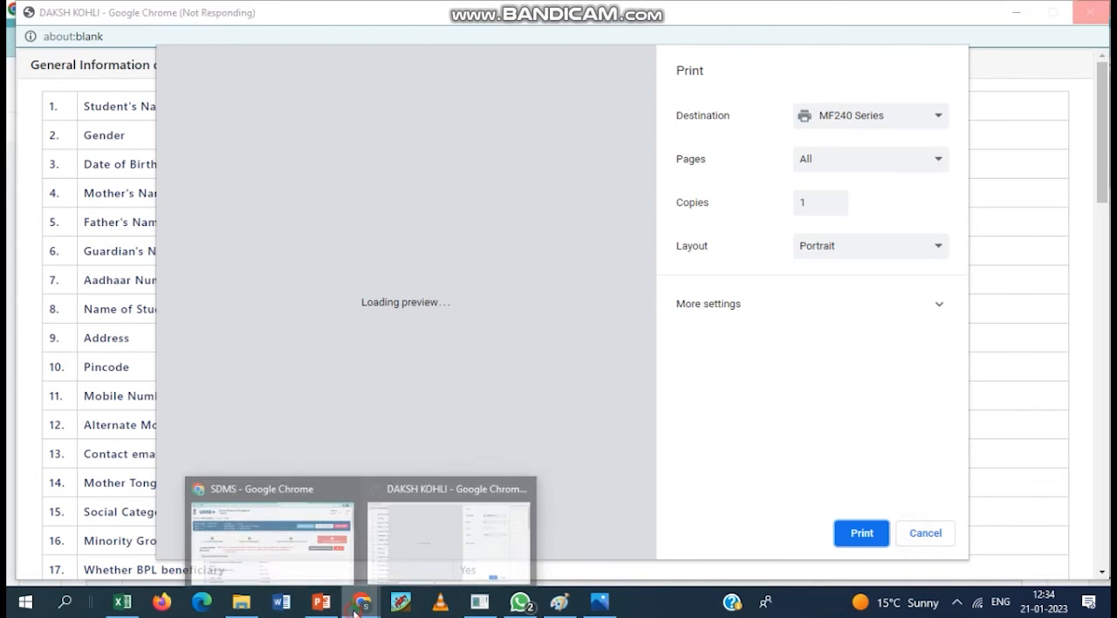
pyautogui.click(311, 571)
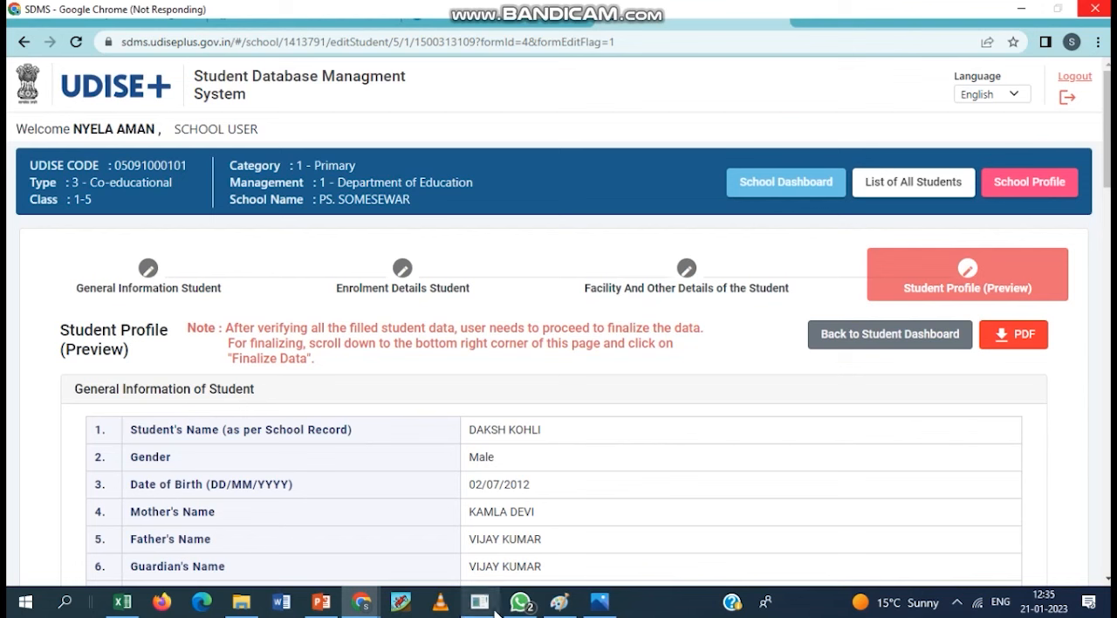
pyautogui.click(958, 603)
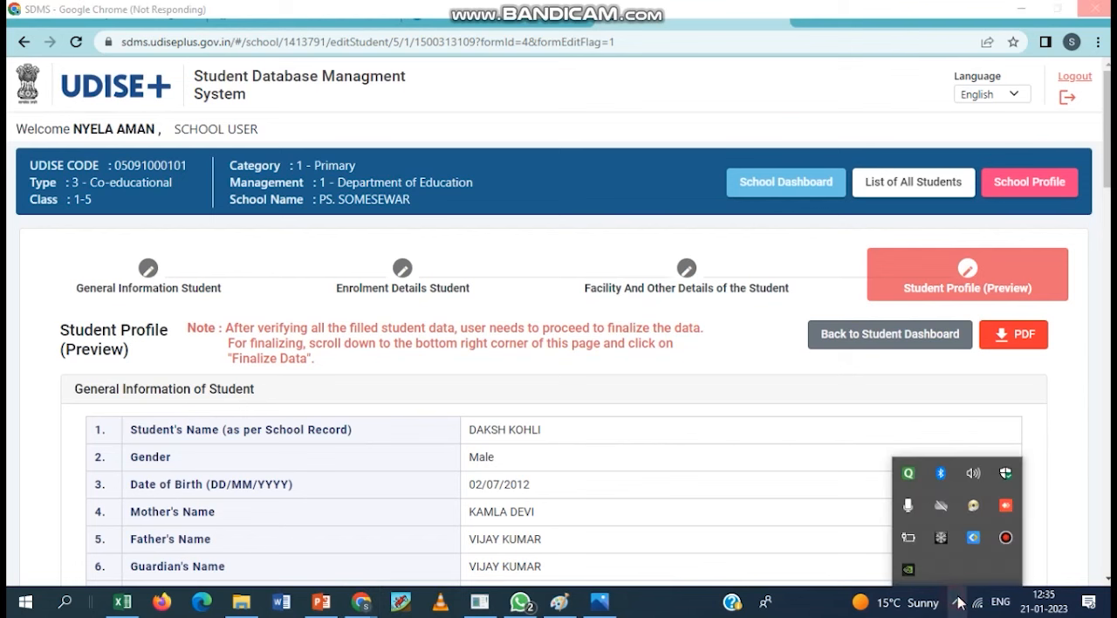
pyautogui.click(1006, 539)
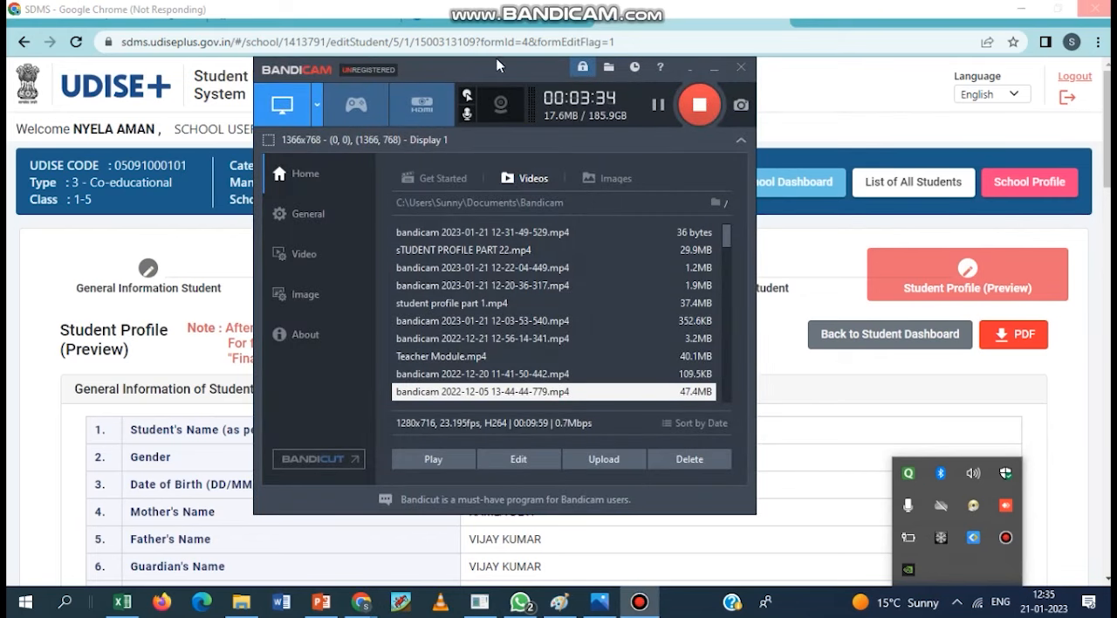